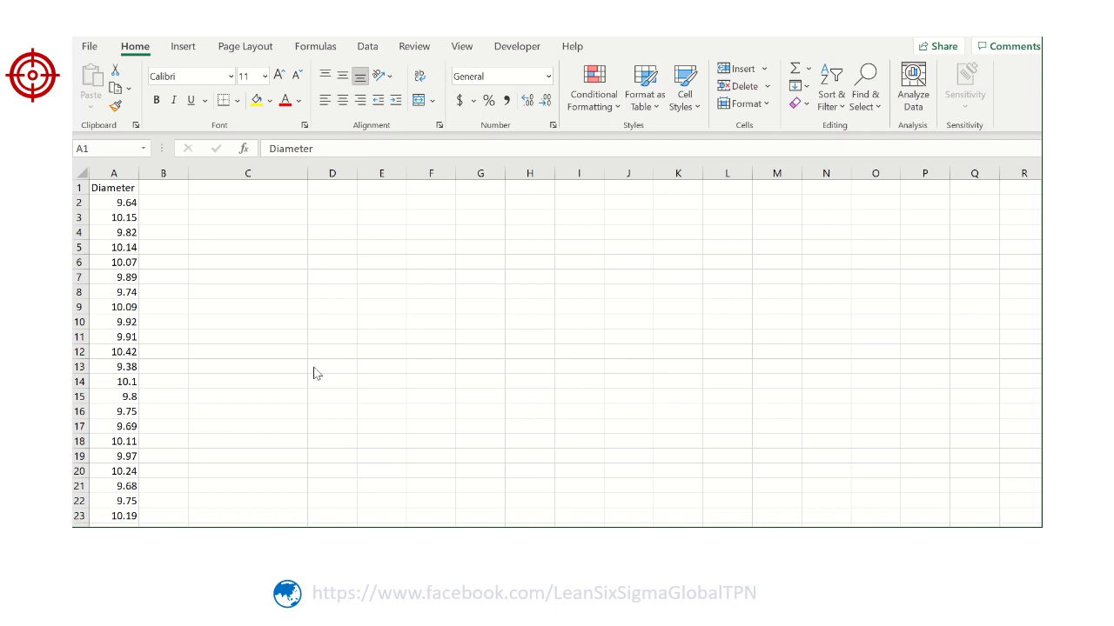
# Step: Copy the 100 Diameter values from column A and switch to Minitab
pyautogui.hotkey('ctrl', 'shift', 'Down')
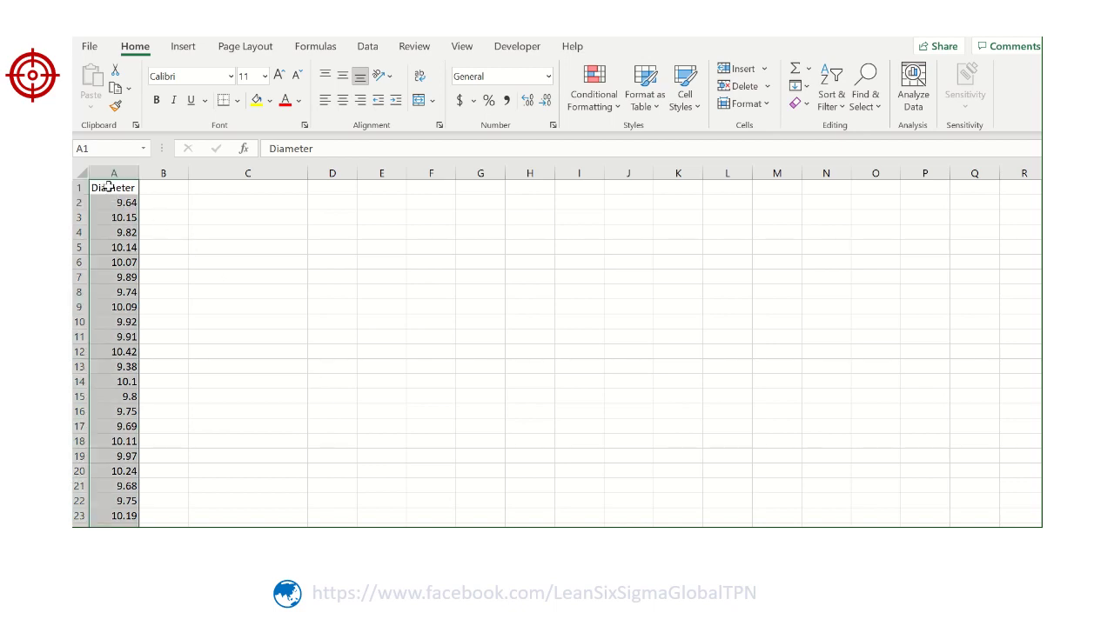
pyautogui.rightClick(108, 186)
pyautogui.click(87, 75)
pyautogui.moveTo(98, 187); pyautogui.dragTo(115, 466)
pyautogui.rightClick(128, 395)
pyautogui.click(140, 144)
pyautogui.scroll(20, 181, 268)
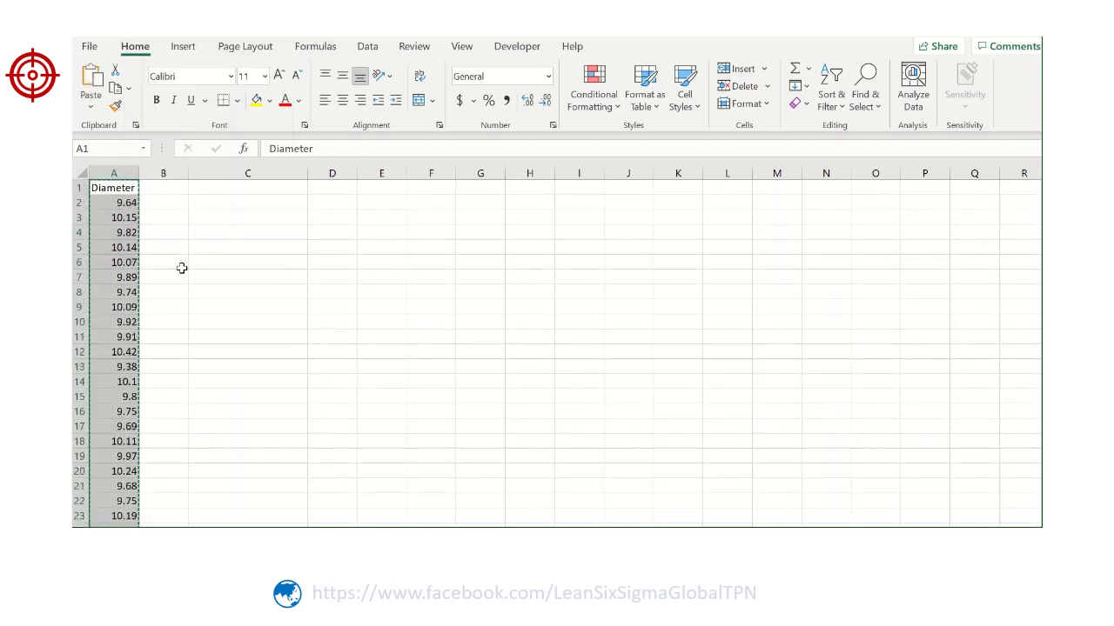
pyautogui.hotkey('alt', 'Tab')
pyautogui.hotkey('alt', 'Tab')
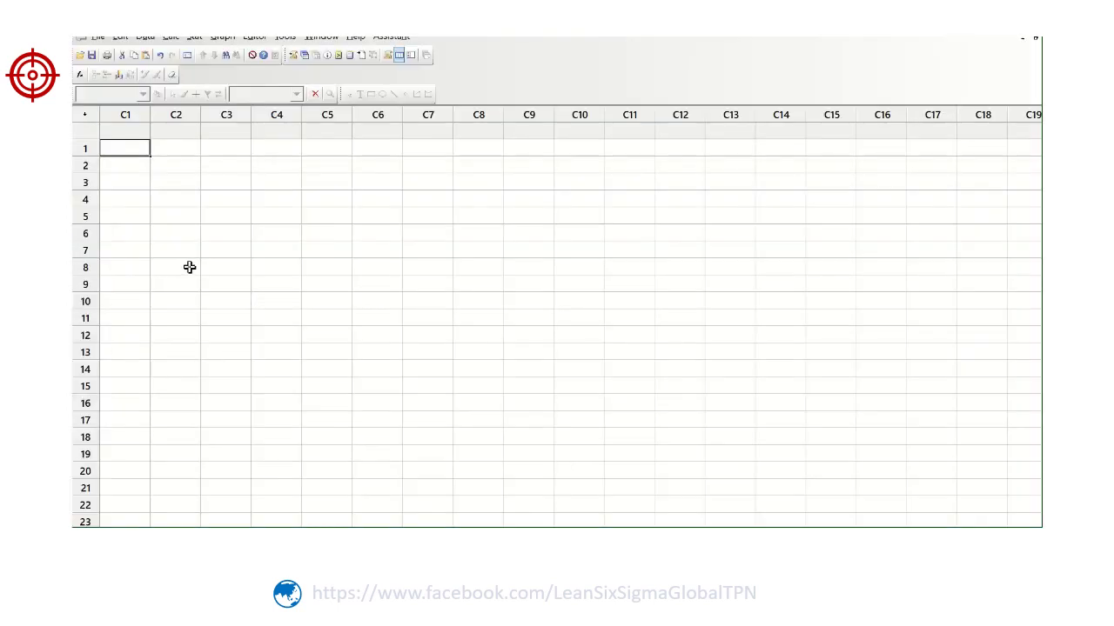
# Step: Paste the Diameter data into Minitab column C1
pyautogui.click(125, 131)
pyautogui.rightClick(124, 131)
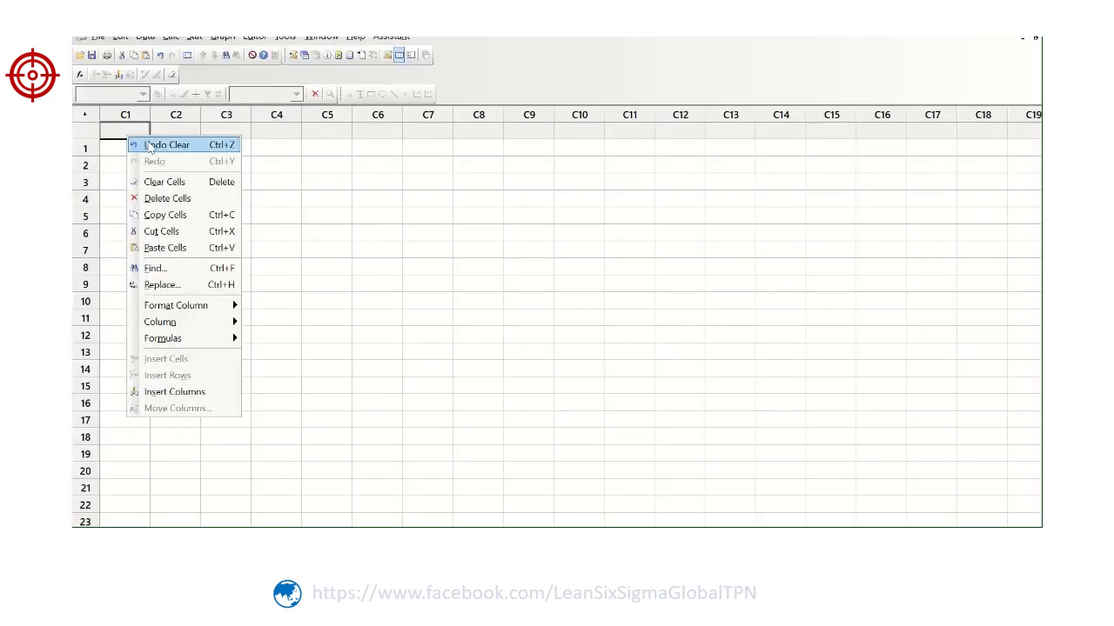
pyautogui.click(182, 248)
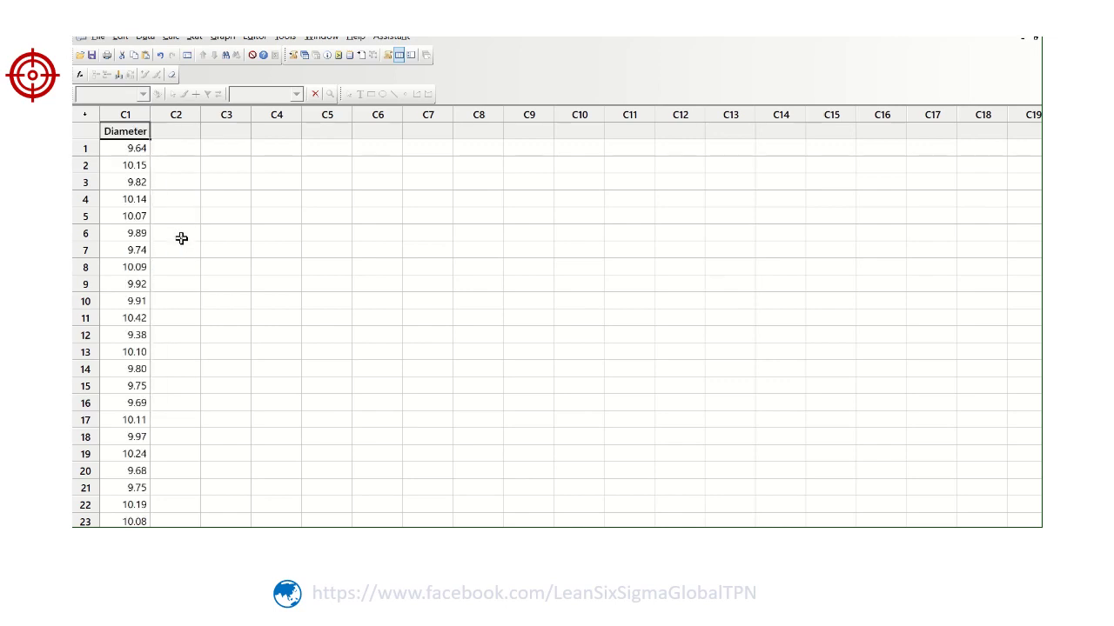
# Step: Set up a 1-Sample t test on Diameter with hypothesized mean 10
pyautogui.click(194, 36)
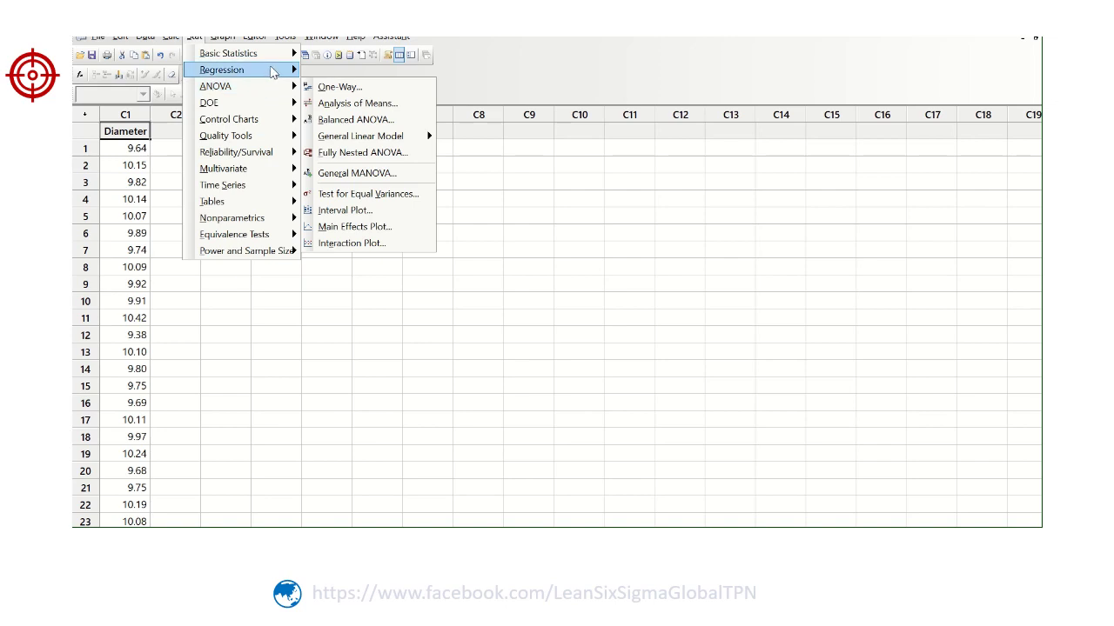
pyautogui.moveTo(273, 55)
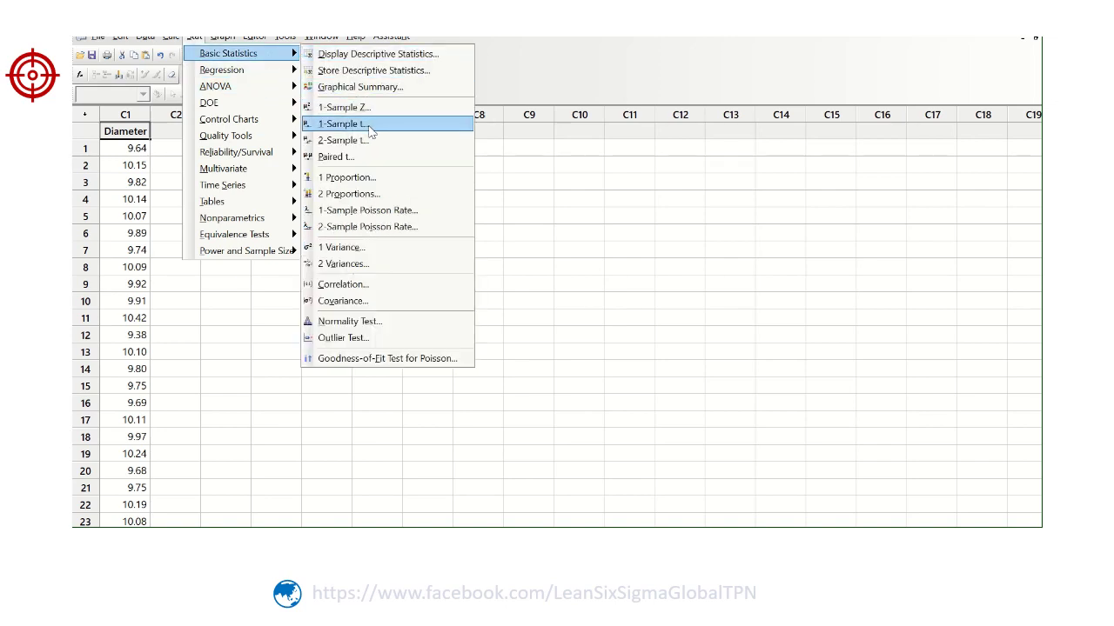
pyautogui.click(371, 129)
pyautogui.click(534, 230)
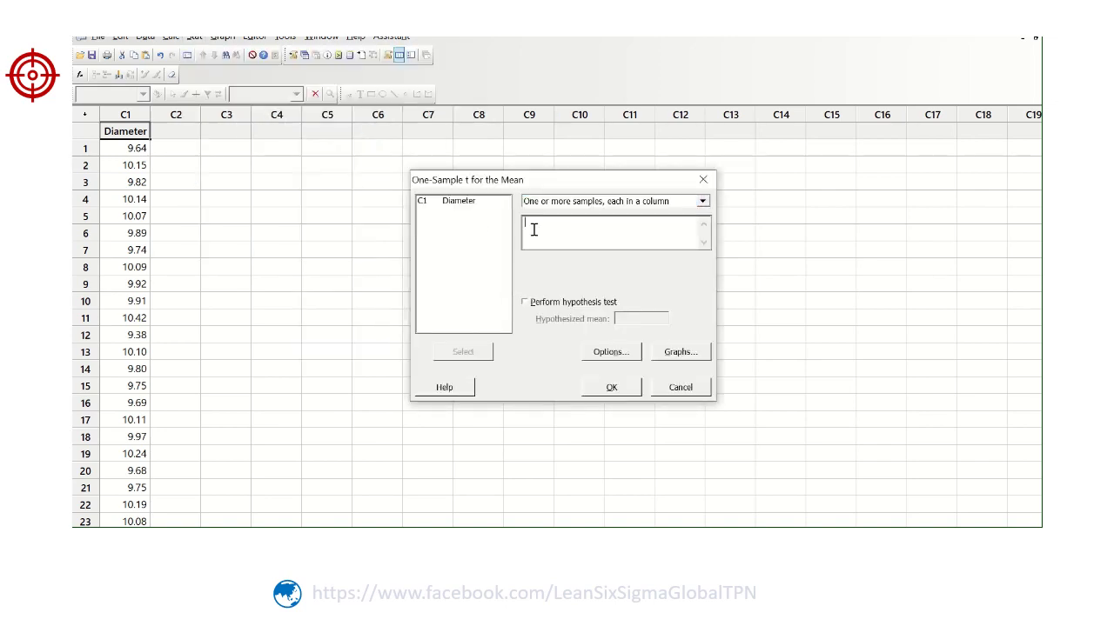
pyautogui.doubleClick(465, 205)
pyautogui.click(526, 302)
pyautogui.click(633, 318)
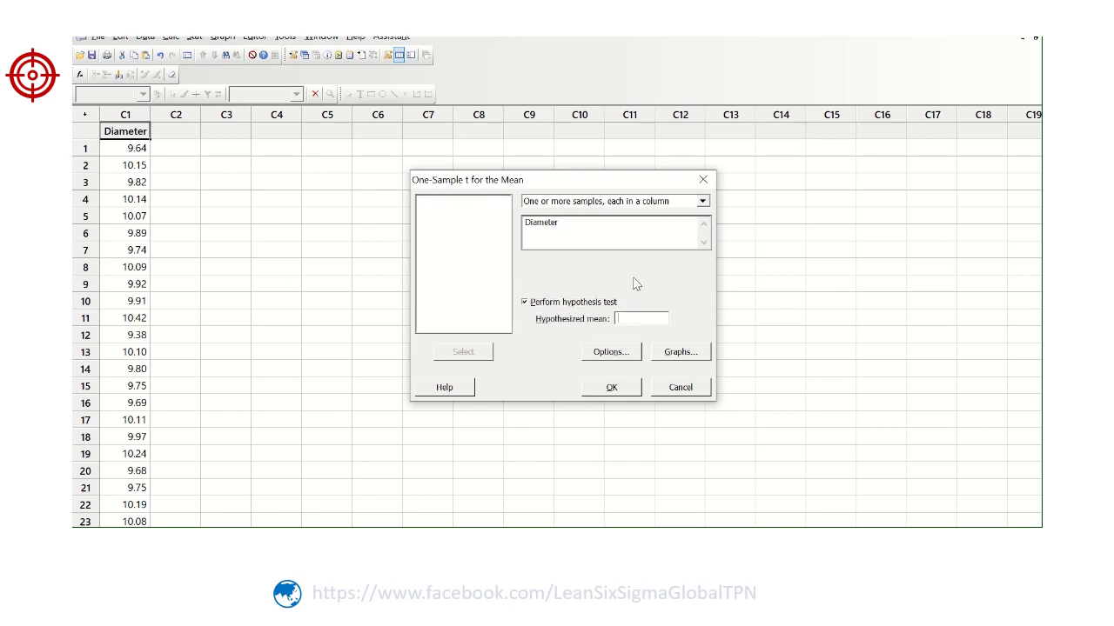
pyautogui.write('10')
# Step: Choose the 'Mean < hypothesized mean' alternative and run the test
pyautogui.click(626, 358)
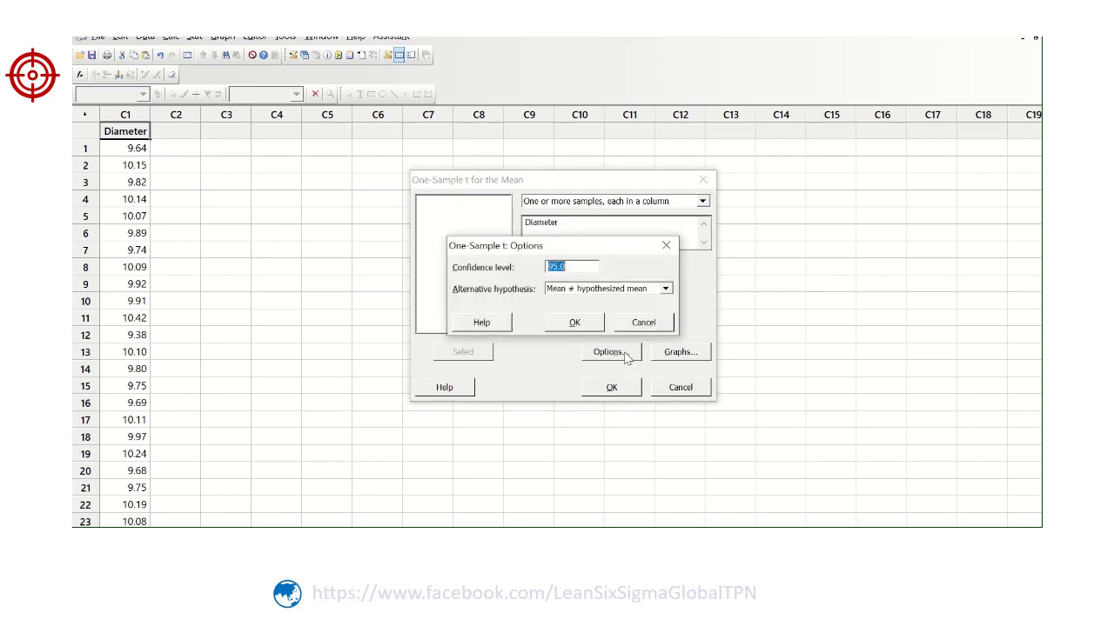
pyautogui.click(633, 290)
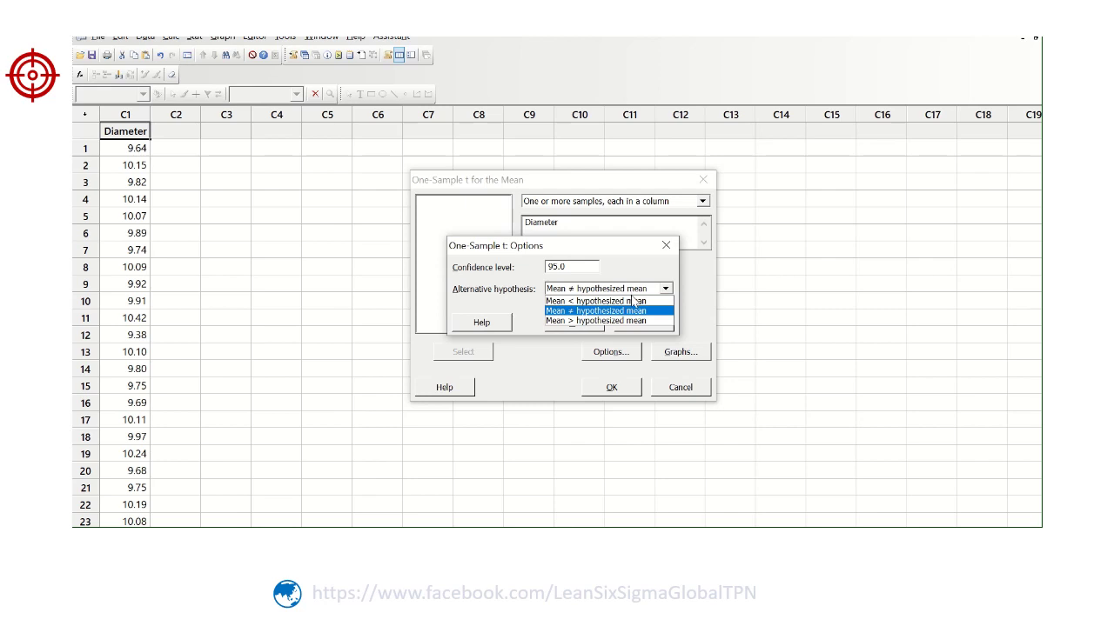
pyautogui.click(634, 301)
pyautogui.click(600, 322)
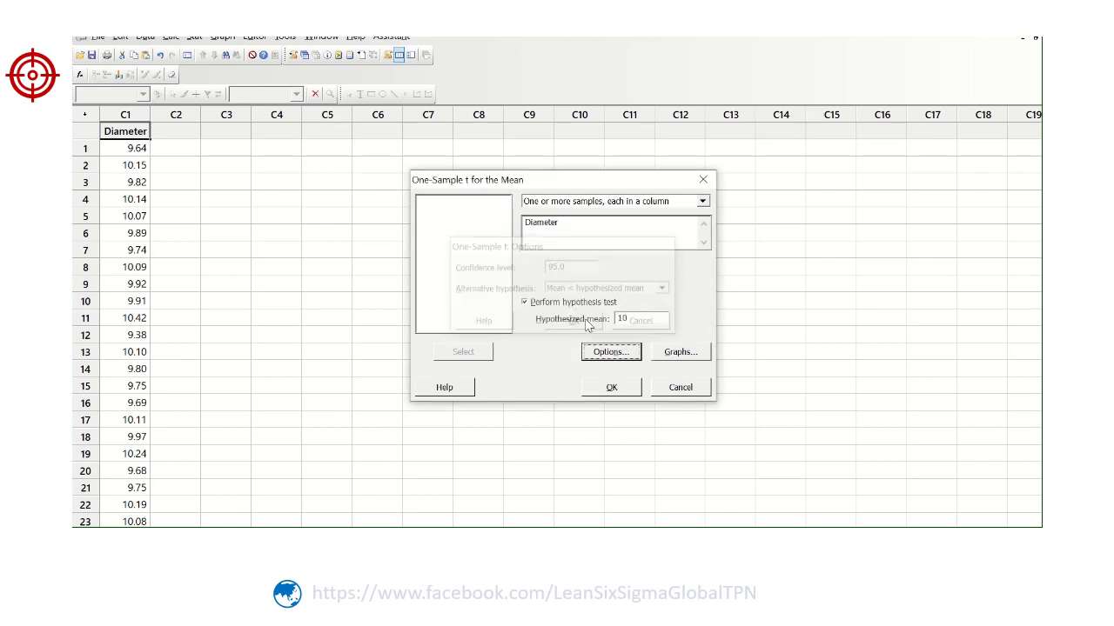
pyautogui.click(611, 387)
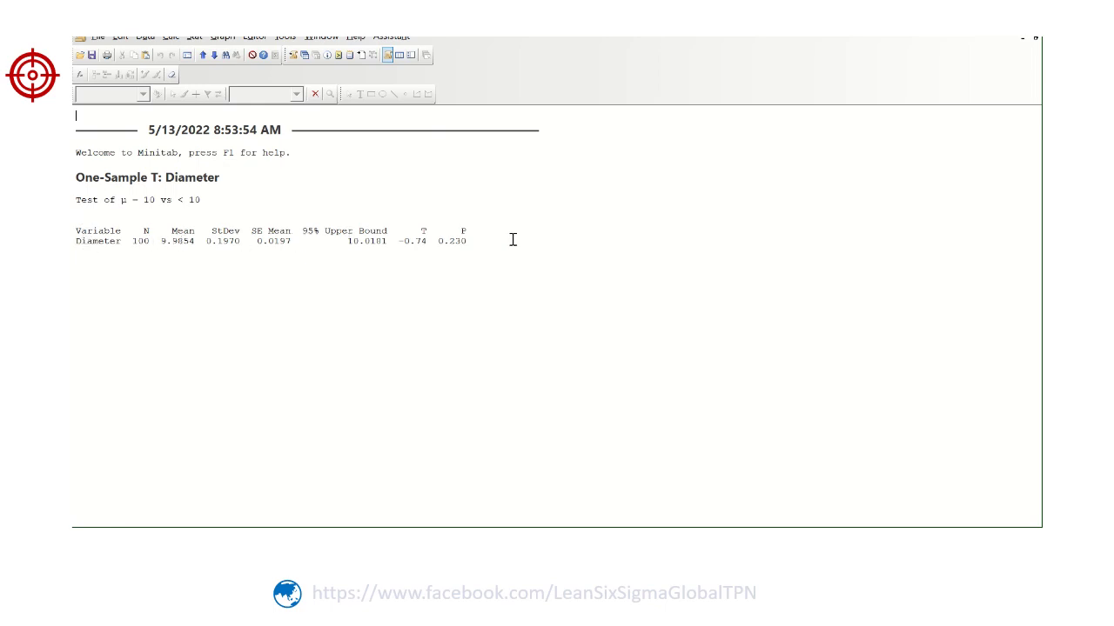
# Step: Leave the T = -0.74, P = 0.230 output and return to the Excel workbook
pyautogui.hotkey('alt', 'Tab')
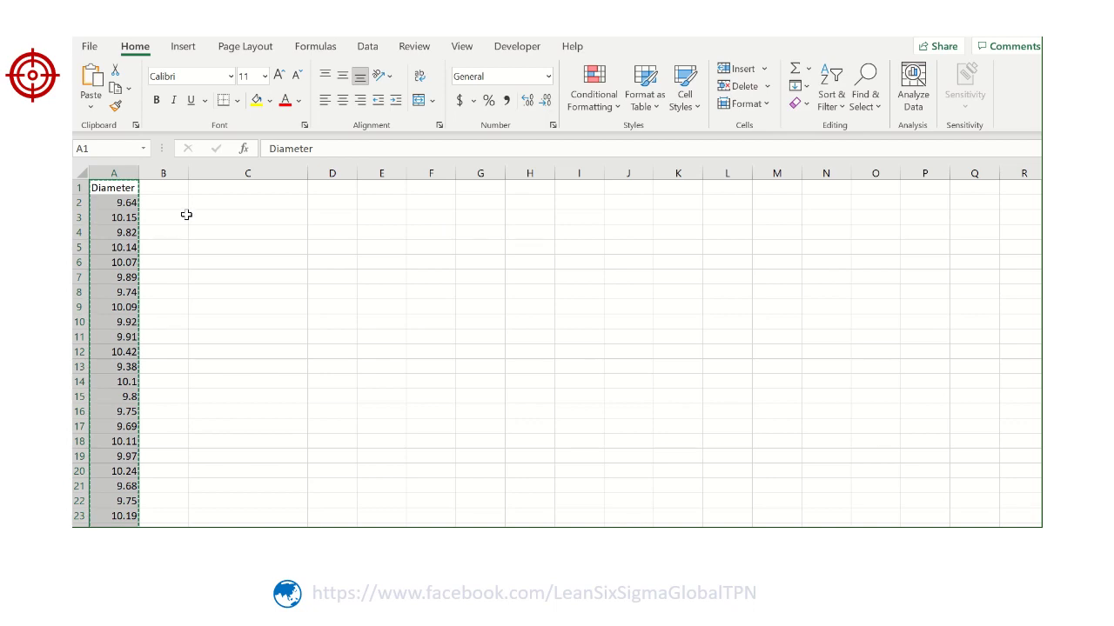
# Step: Cancel the pending copy of column A and enter 'T' in cell C1
pyautogui.click(222, 190)
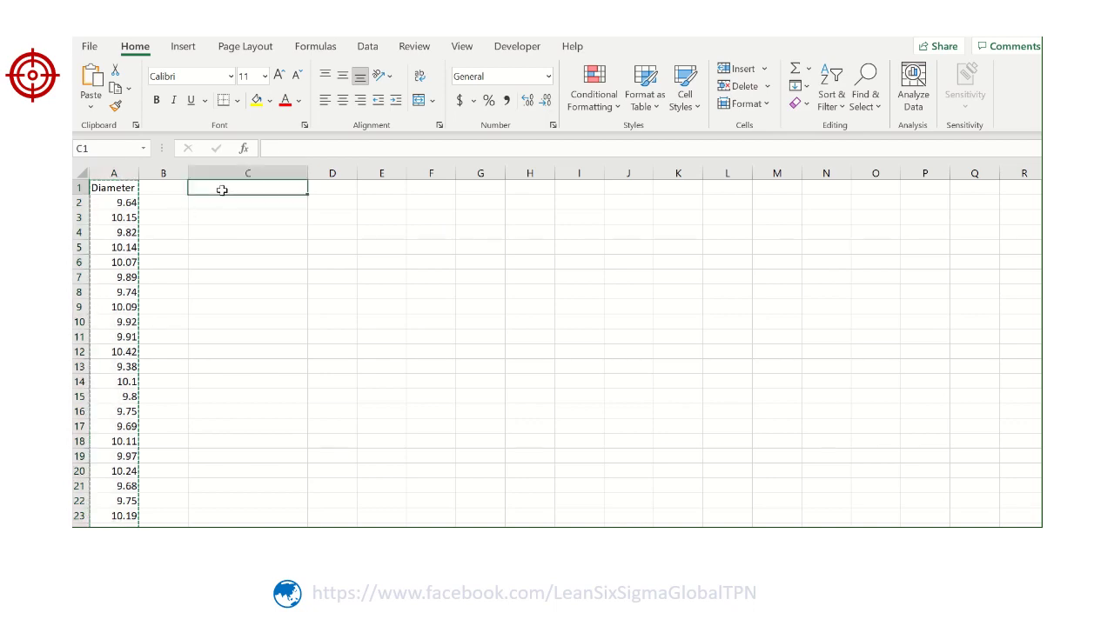
pyautogui.press('Escape')
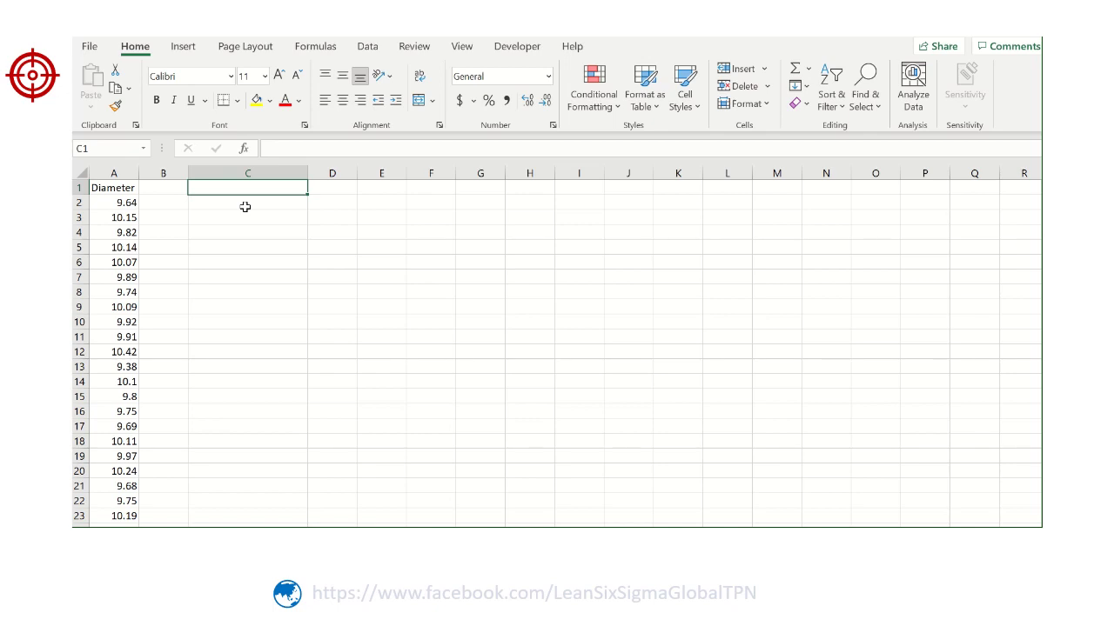
pyautogui.press('capslock')
pyautogui.write('T')
pyautogui.press('capslock')
pyautogui.press('BackSpace')
pyautogui.press('capslock')
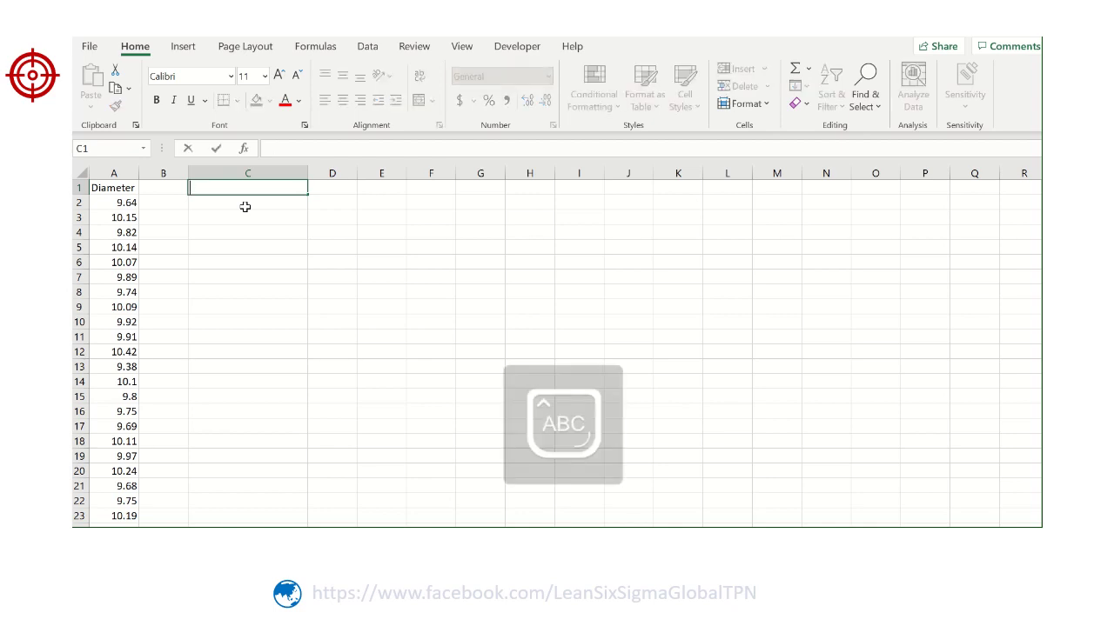
pyautogui.write('T')
pyautogui.press('Tab')
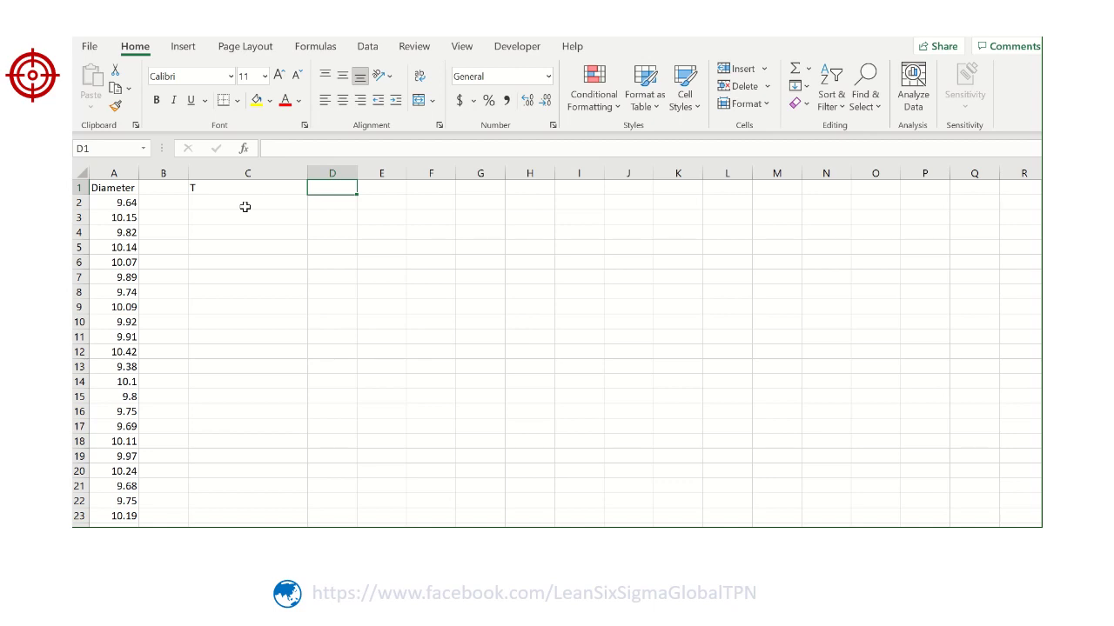
# Step: Rewrite C1 as the note 't = (Xbar - Uo)/ (s/sqrt(n))'
pyautogui.click(228, 192)
pyautogui.press('capslock')
pyautogui.write('t')
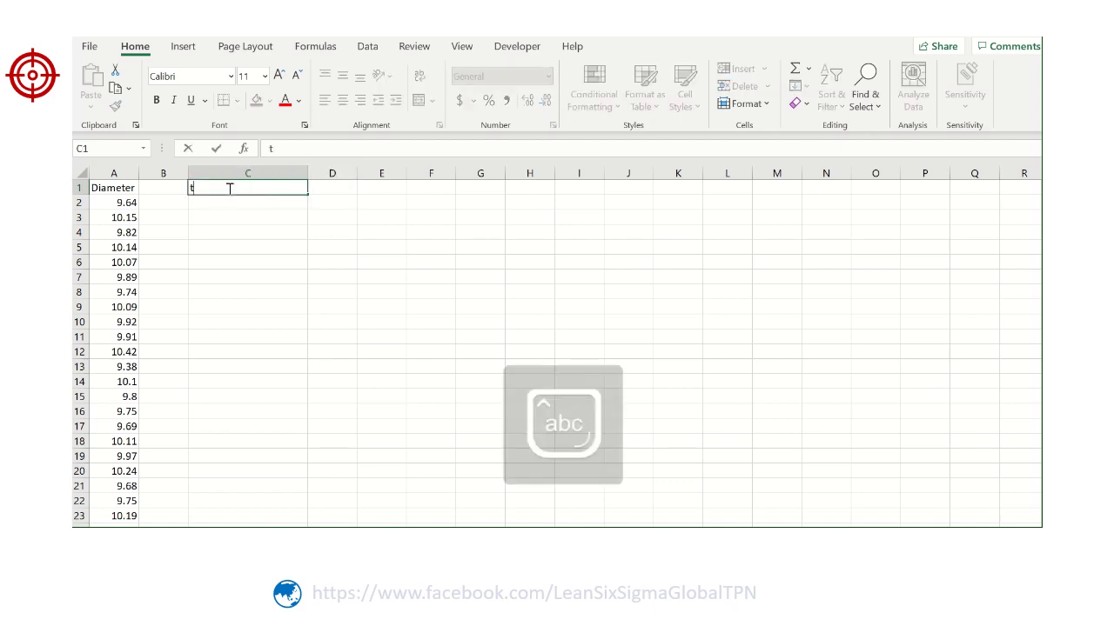
pyautogui.write(' = ')
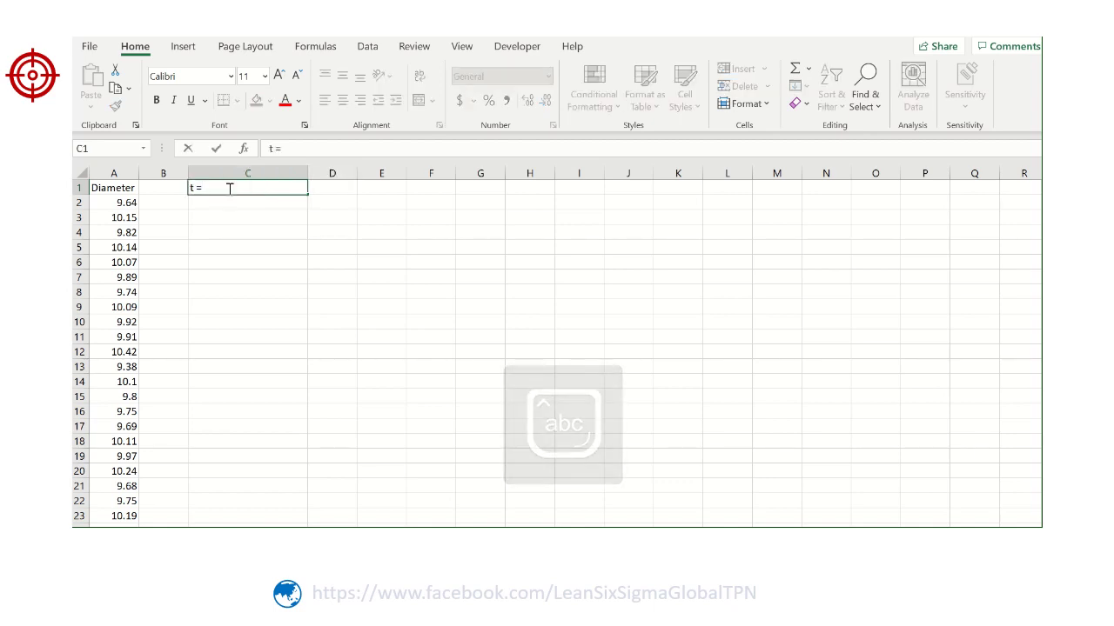
pyautogui.write('(')
pyautogui.press('capslock')
pyautogui.write('X')
pyautogui.press('capslock')
pyautogui.write('b')
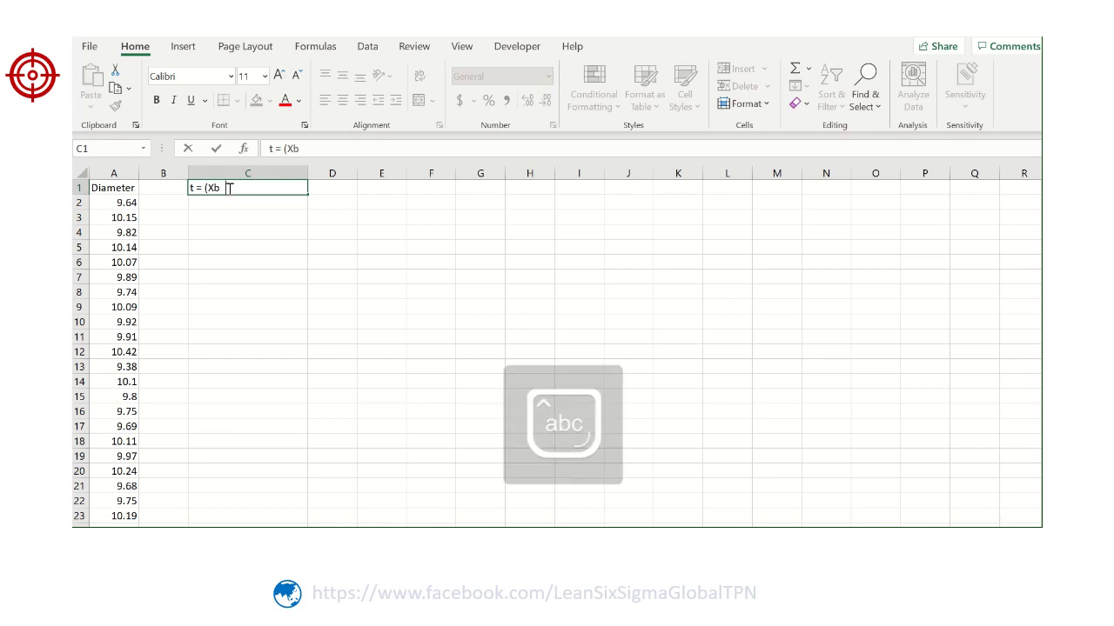
pyautogui.write('ar -')
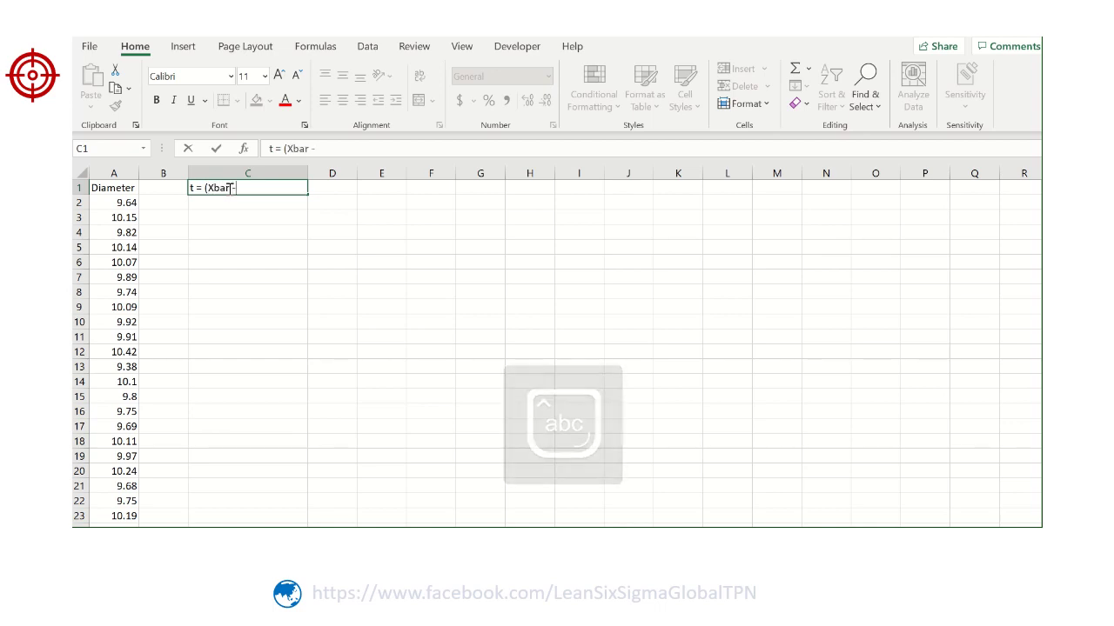
pyautogui.press('capslock')
pyautogui.write('U')
pyautogui.press('capslock')
pyautogui.write('o')
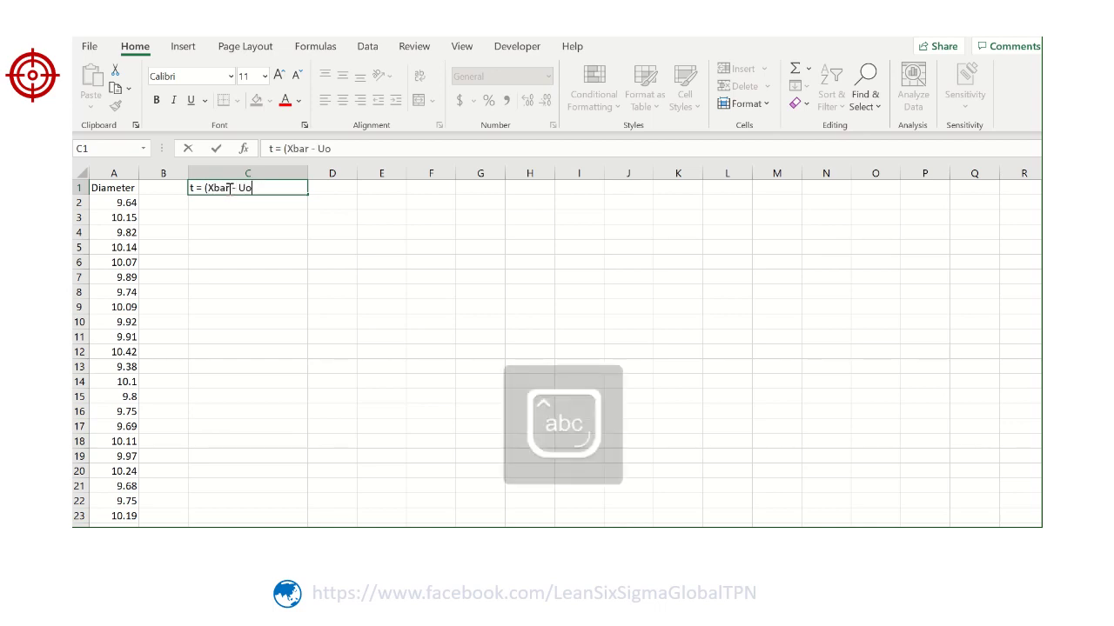
pyautogui.write(')')
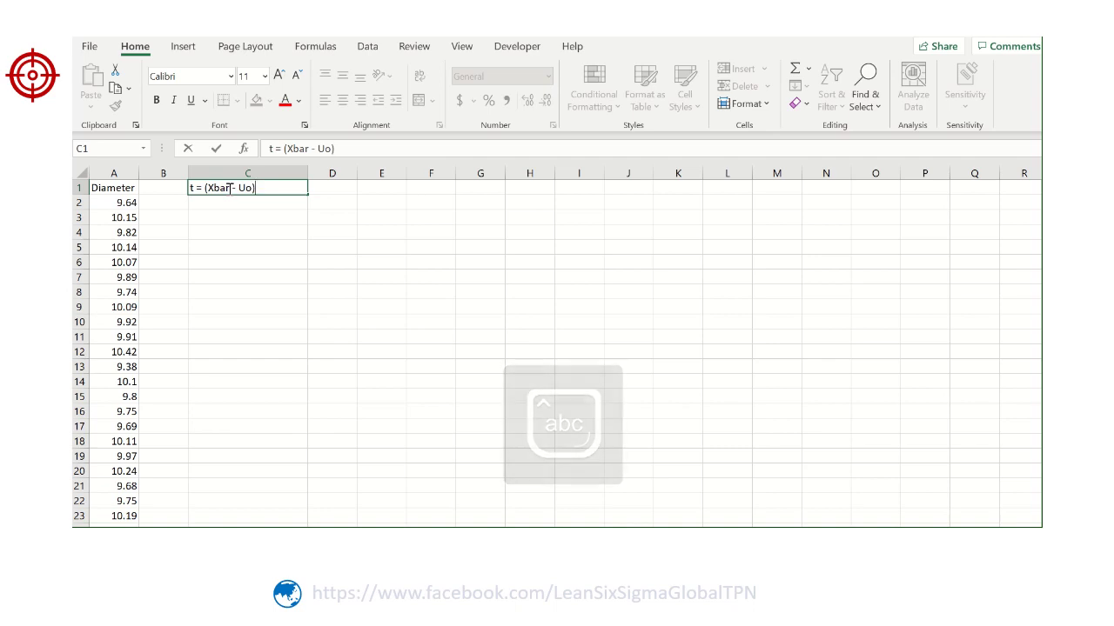
pyautogui.write('/ (')
pyautogui.press('capslock')
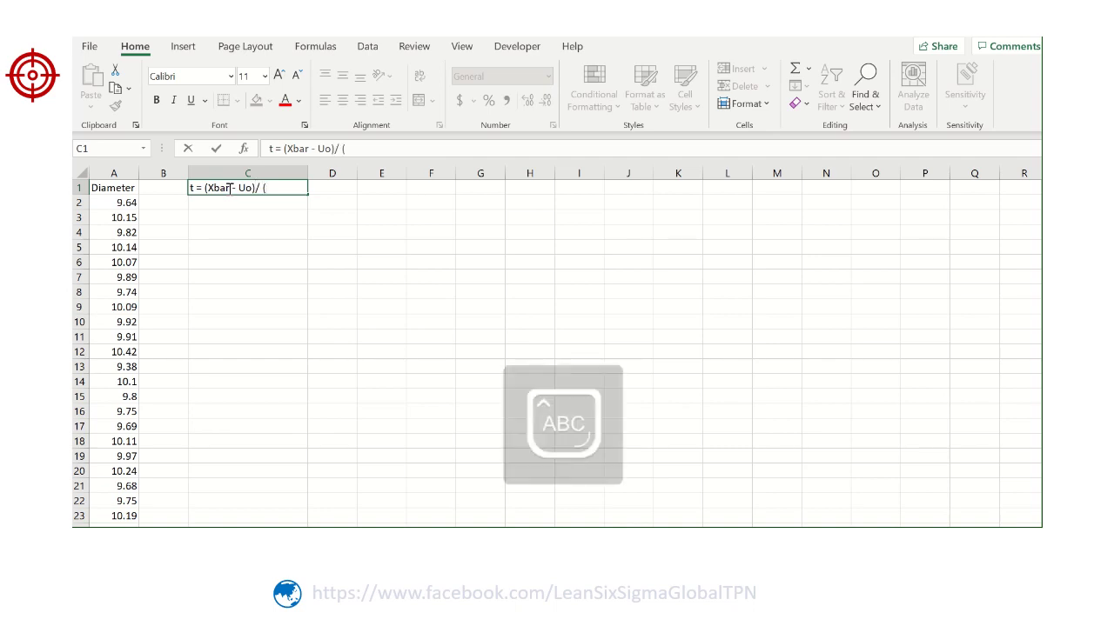
pyautogui.press('capslock')
pyautogui.write('s/sq')
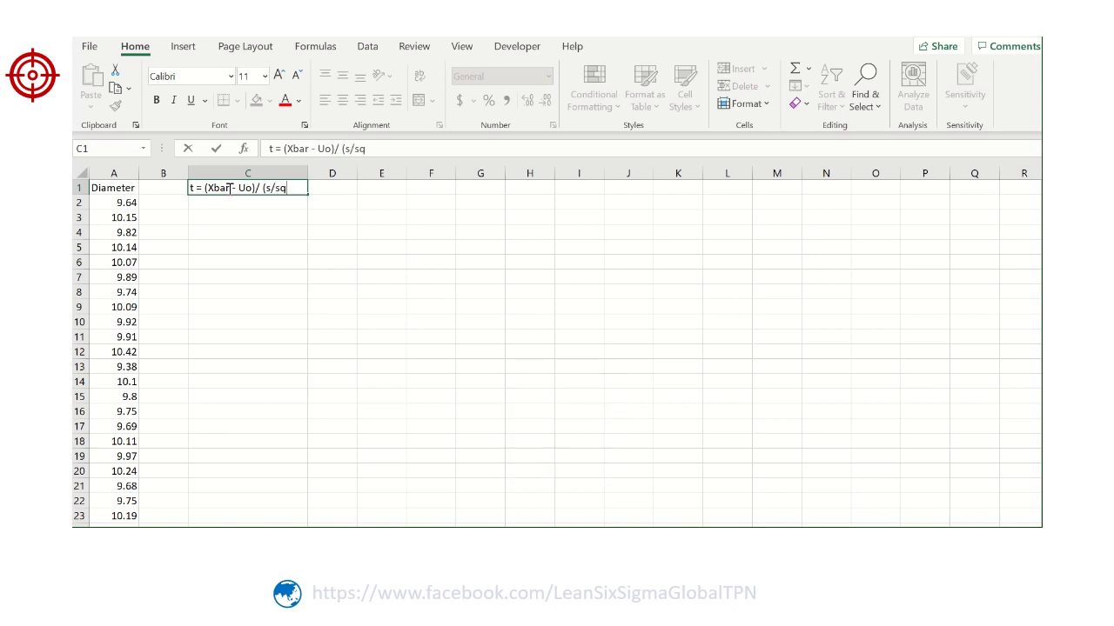
pyautogui.write('rt(n))')
pyautogui.press('Return')
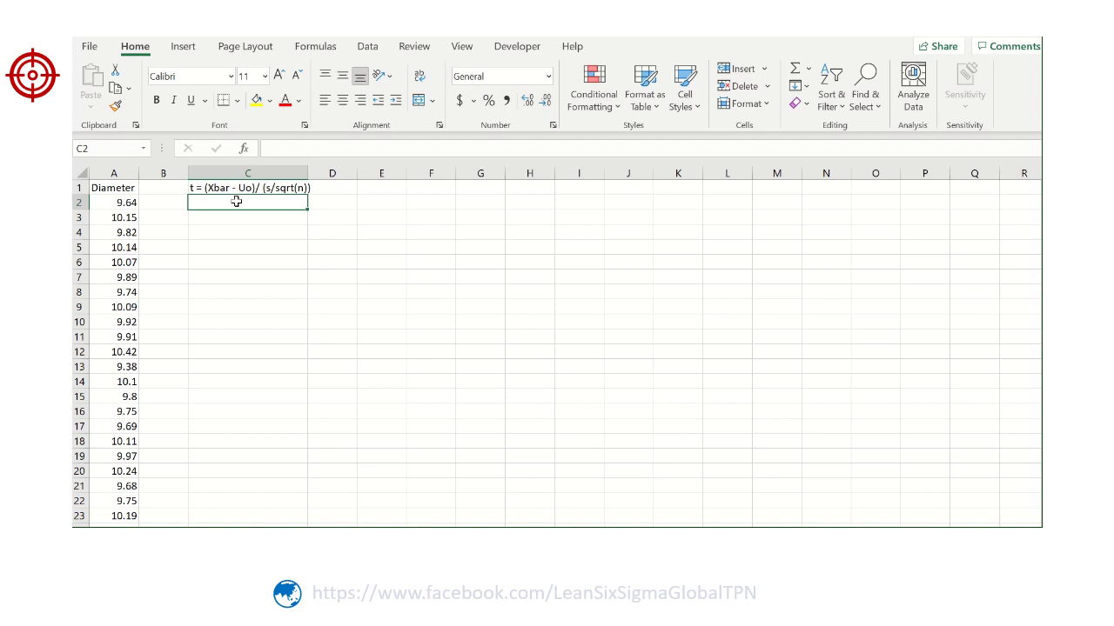
# Step: Widen column C and add the Xbar row with =AVERAGE(A2:A101) in D2
pyautogui.doubleClick(307, 173)
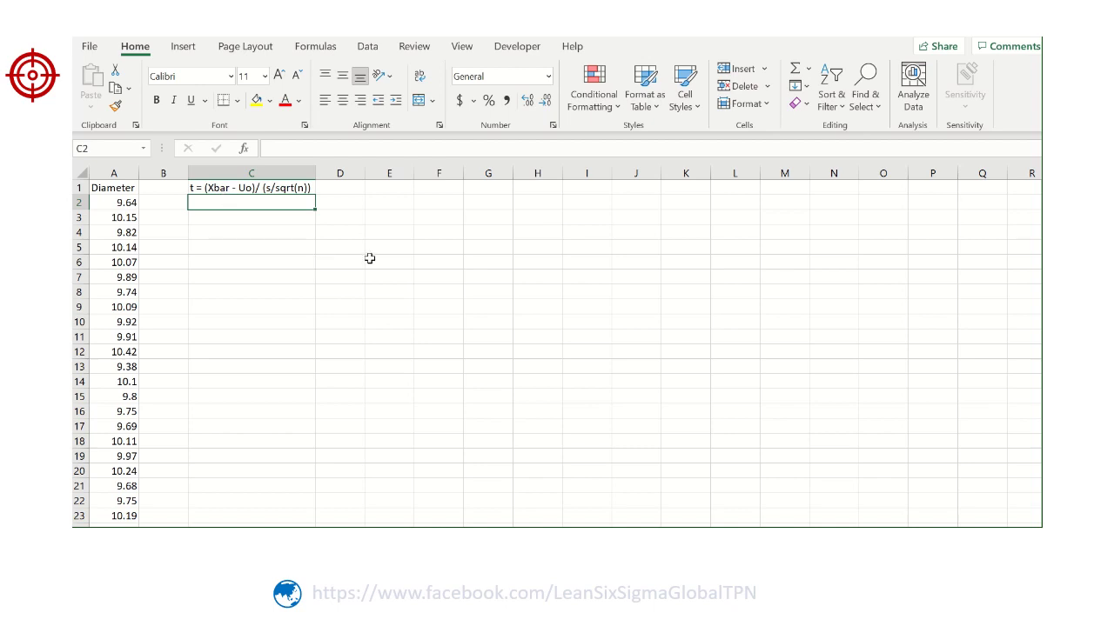
pyautogui.press('capslock')
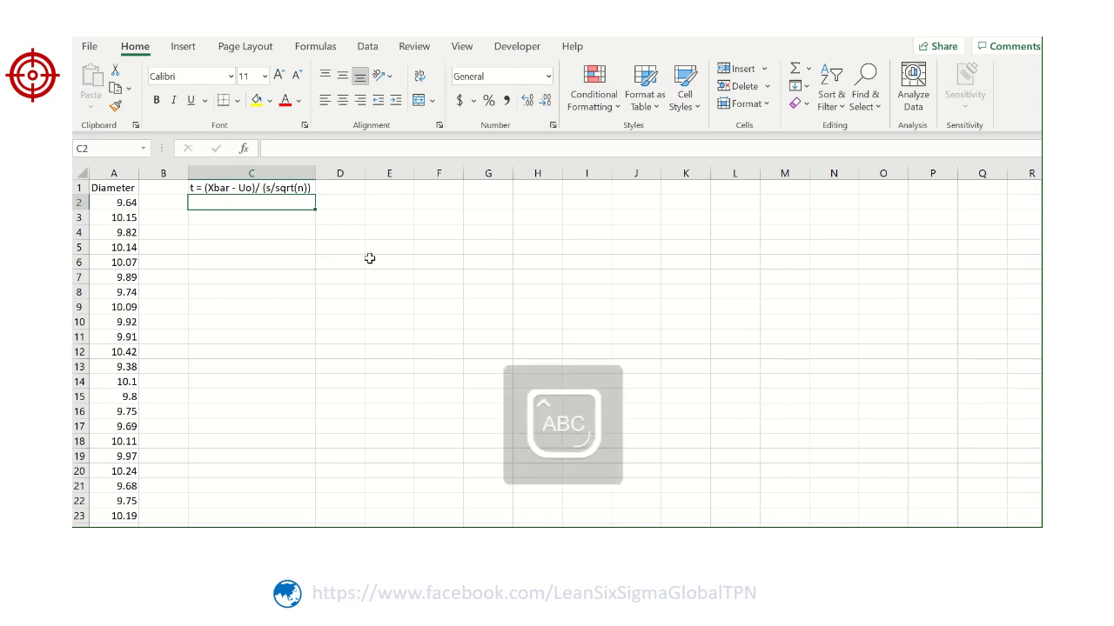
pyautogui.write('X')
pyautogui.press('capslock')
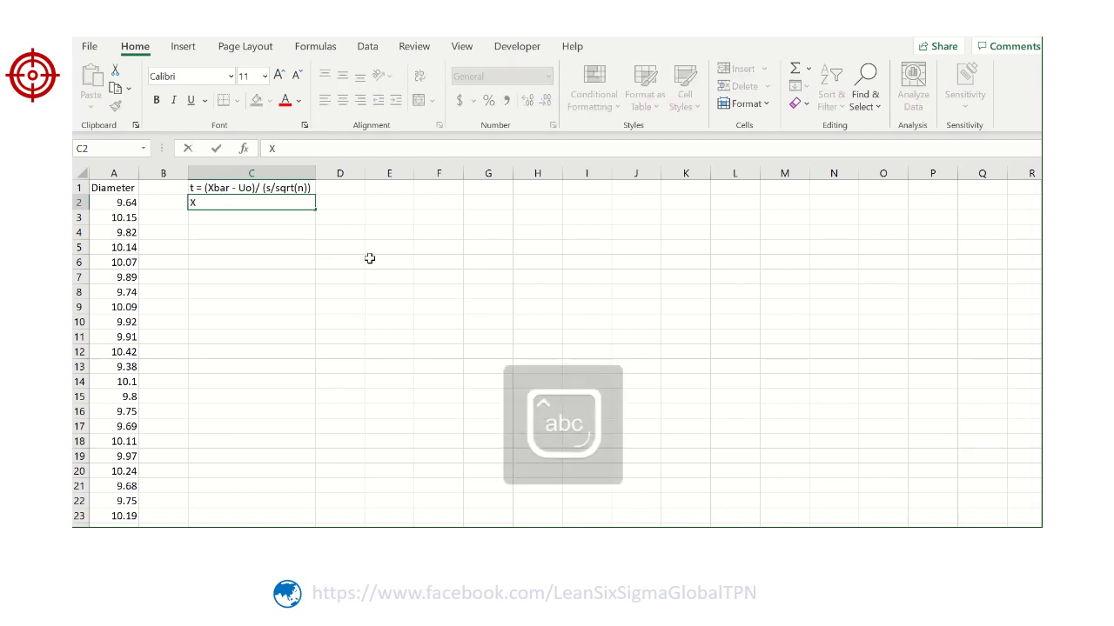
pyautogui.write('bar')
pyautogui.press('Tab')
pyautogui.write('=')
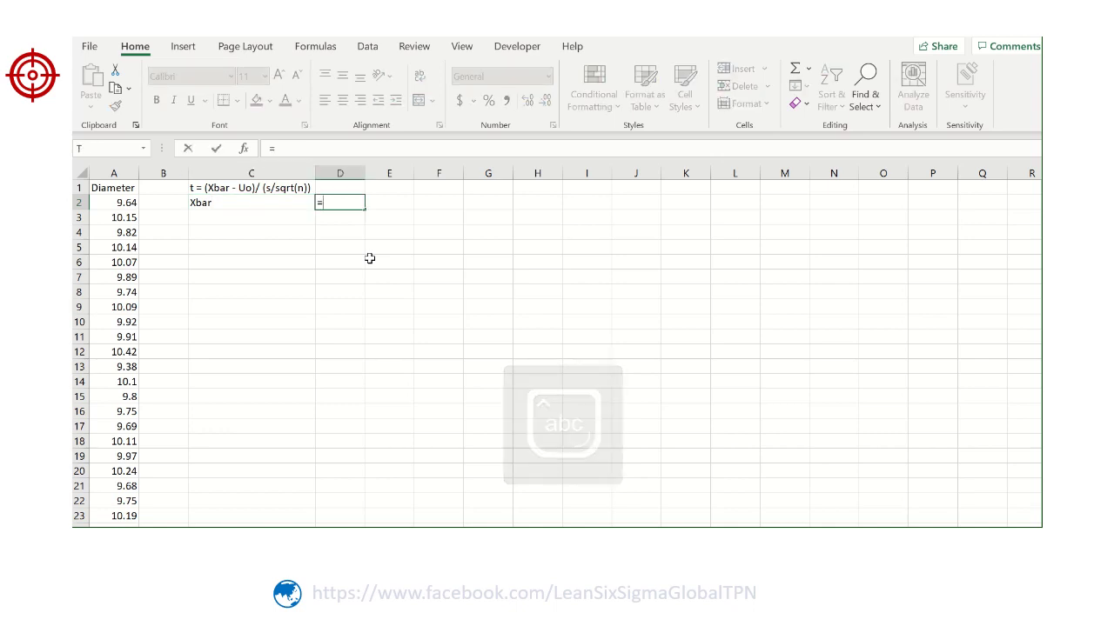
pyautogui.write('ave')
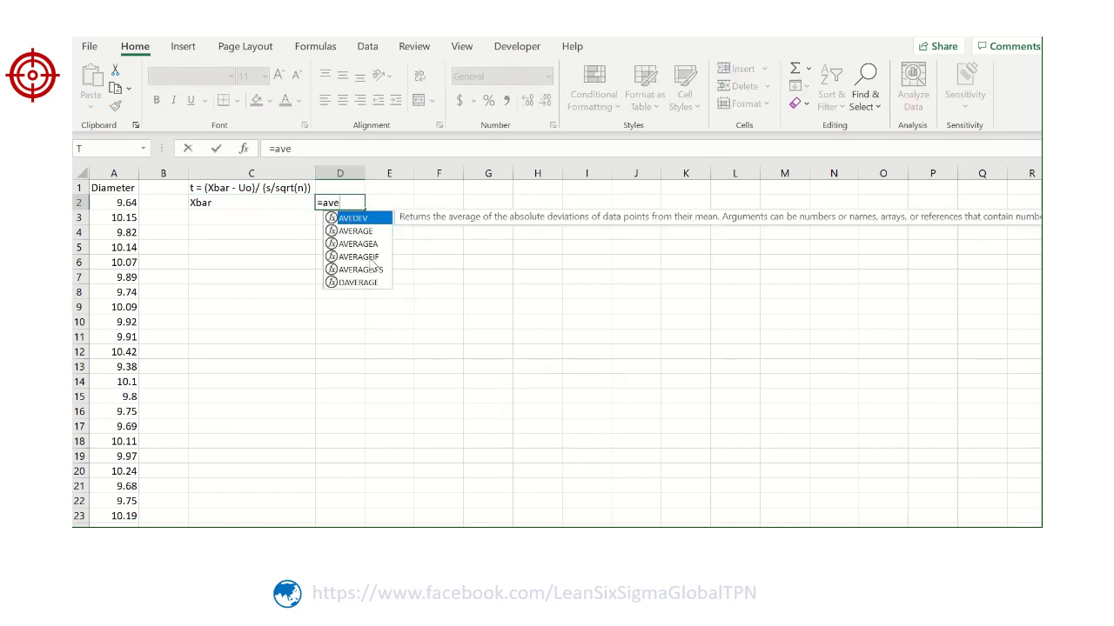
pyautogui.write('r')
pyautogui.doubleClick(356, 220)
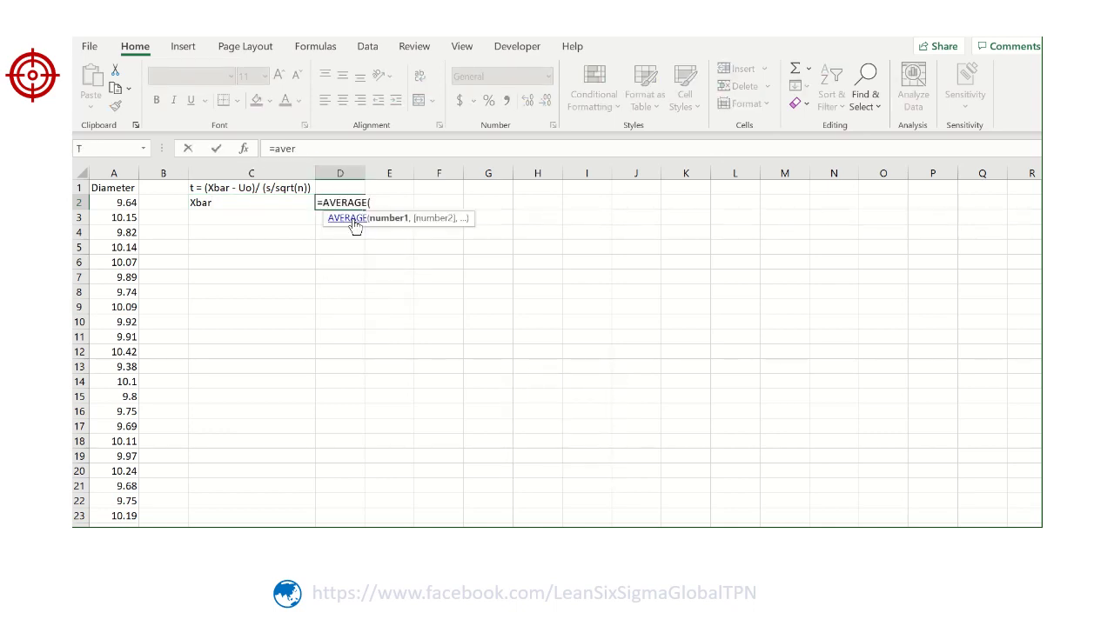
pyautogui.click(129, 202)
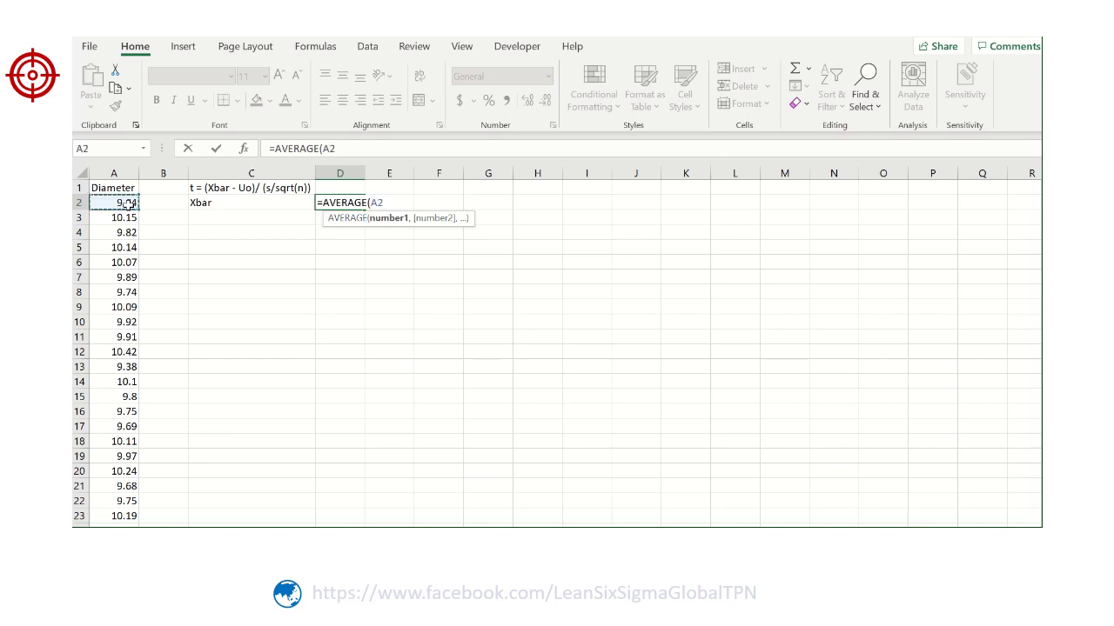
pyautogui.hotkey('ctrl', 'shift', 'Down')
pyautogui.press('Return')
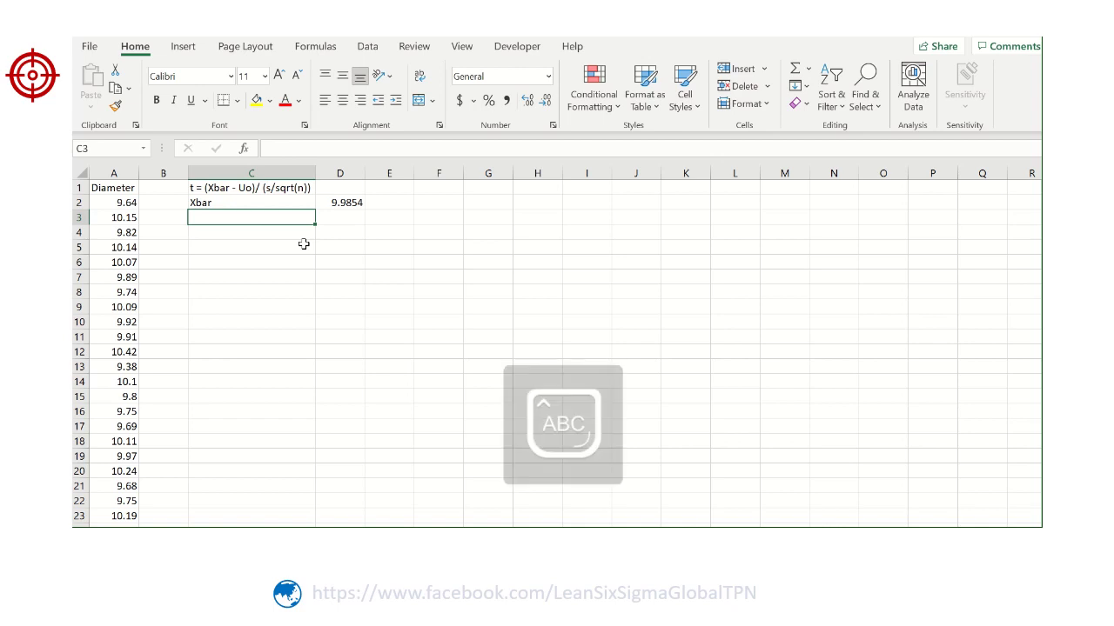
# Step: Add the Uo row with hypothesized mean 10
pyautogui.write('Uo')
pyautogui.press('Tab')
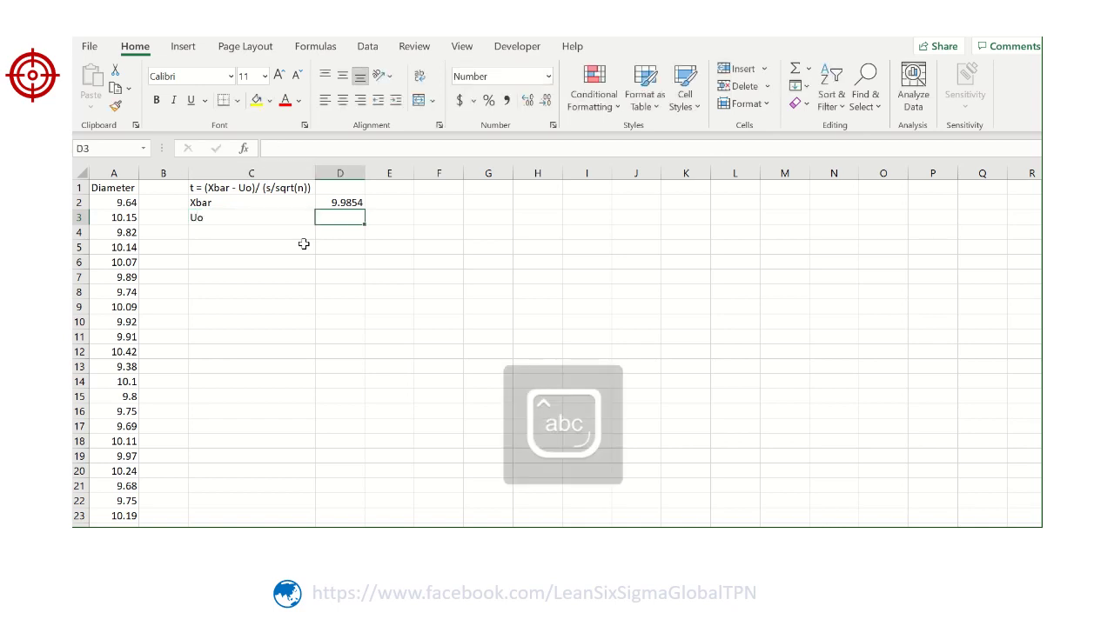
pyautogui.write('10')
pyautogui.press('Return')
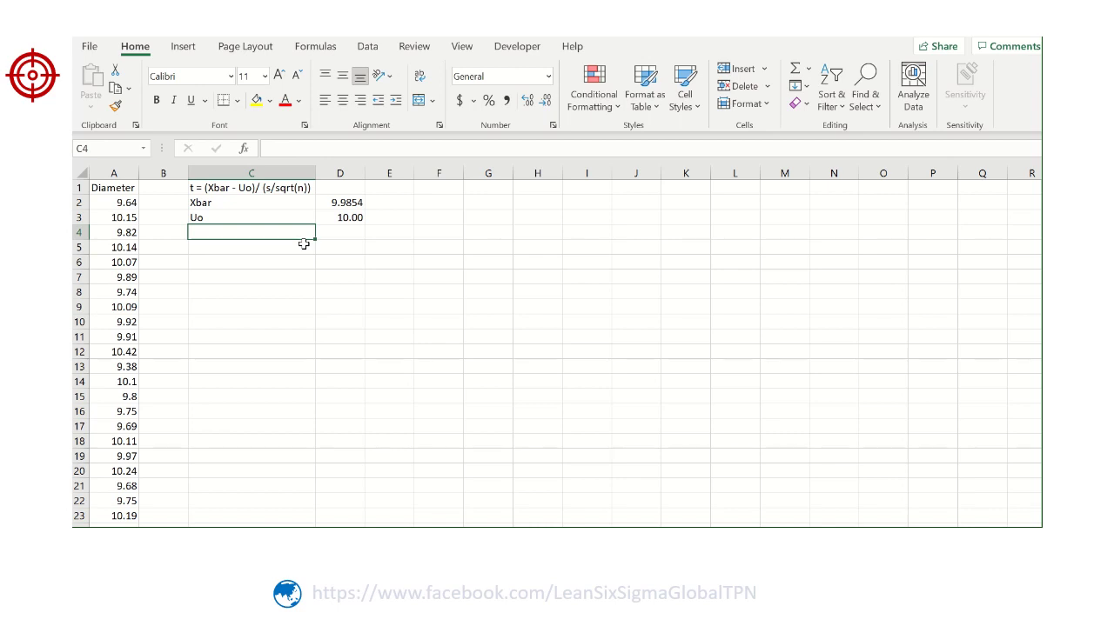
# Step: Add the s row with =STDEV.S(A2:A101) as the sample standard deviation
pyautogui.press('capslock')
pyautogui.press('capslock')
pyautogui.write('s')
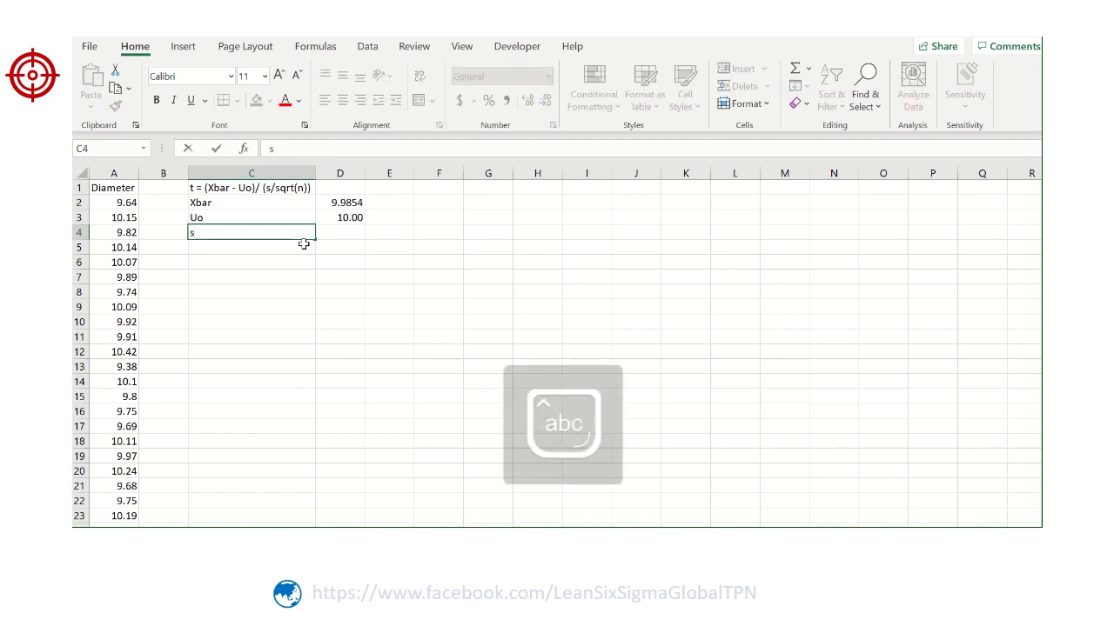
pyautogui.press('Tab')
pyautogui.write('=s')
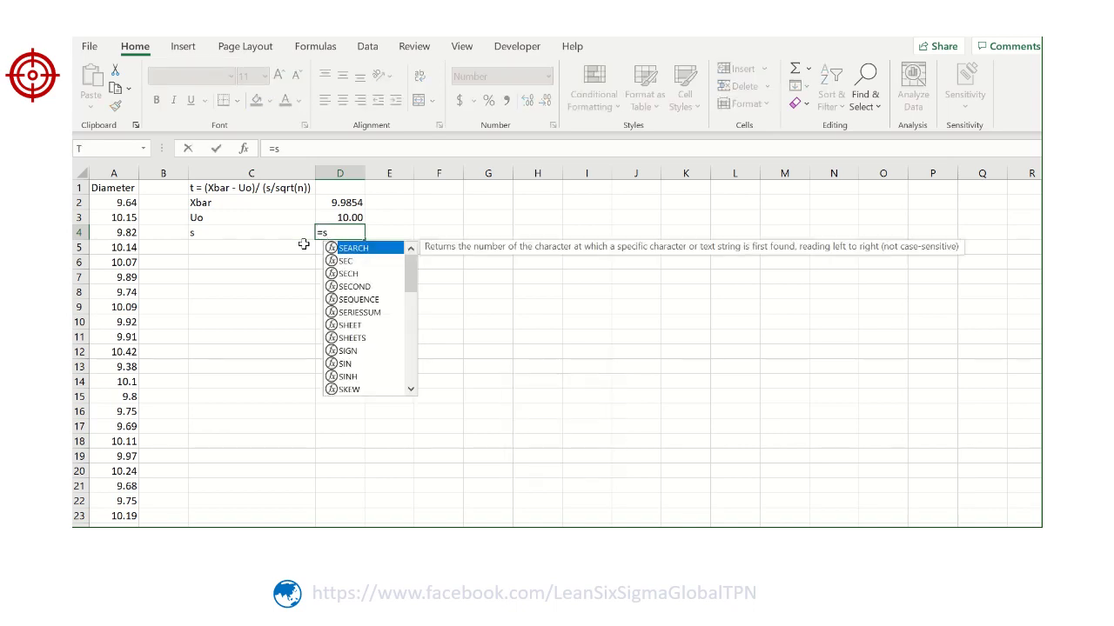
pyautogui.press('BackSpace')
pyautogui.write('st')
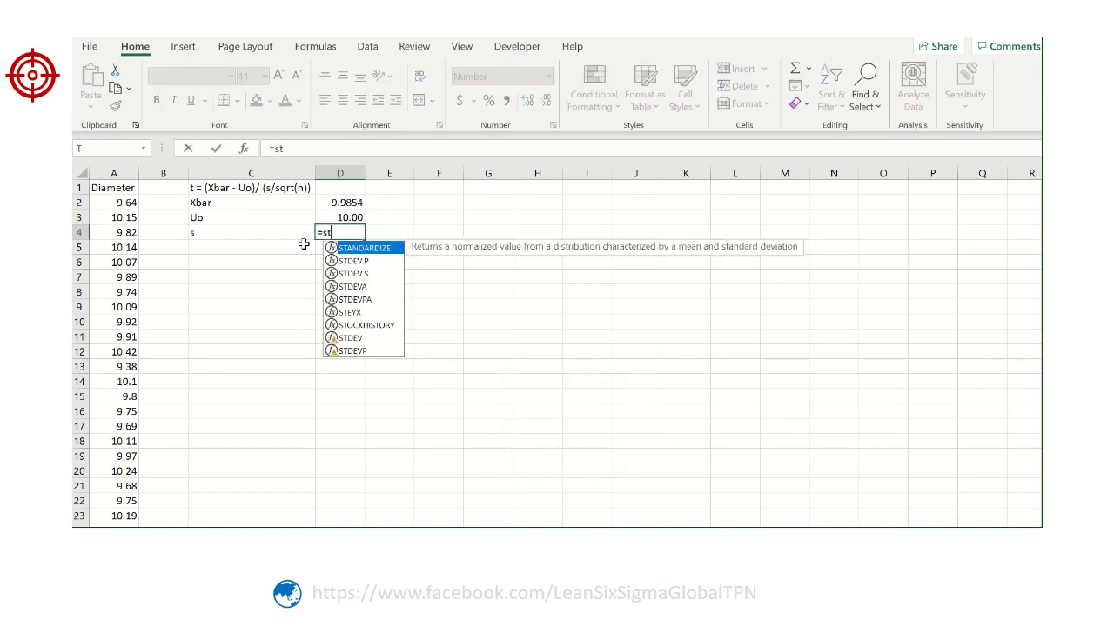
pyautogui.doubleClick(369, 275)
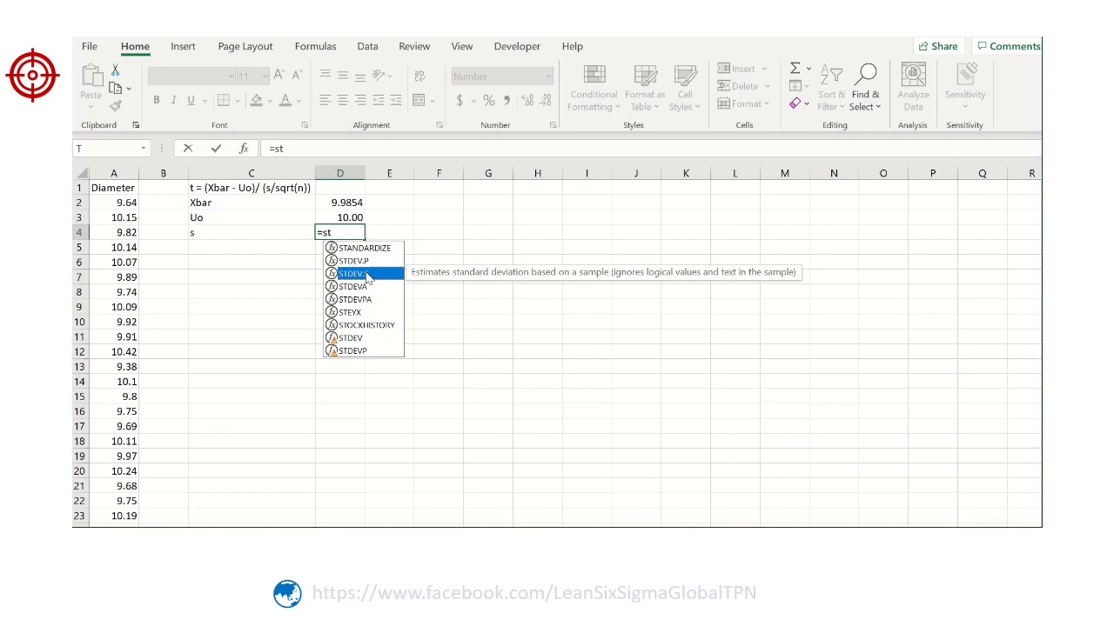
pyautogui.click(126, 206)
pyautogui.hotkey('ctrl', 'shift', 'Down')
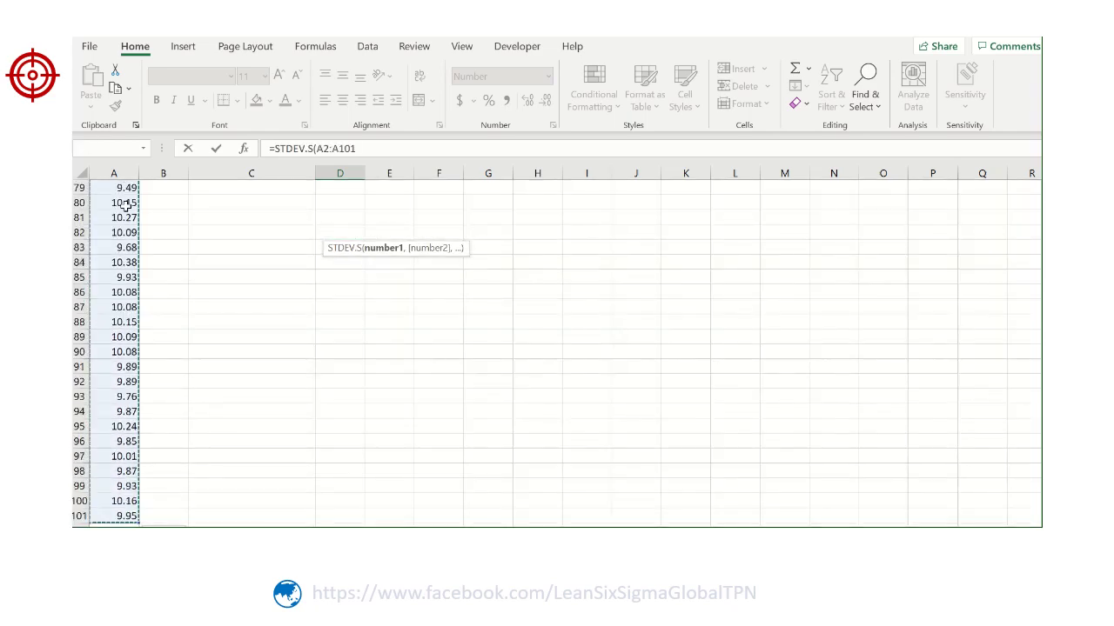
pyautogui.press('Return')
# Step: Add the n row with sample size 100
pyautogui.press('Up')
pyautogui.press('Up')
pyautogui.press('Up')
pyautogui.press('Up')
pyautogui.press('Down')
pyautogui.press('Down')
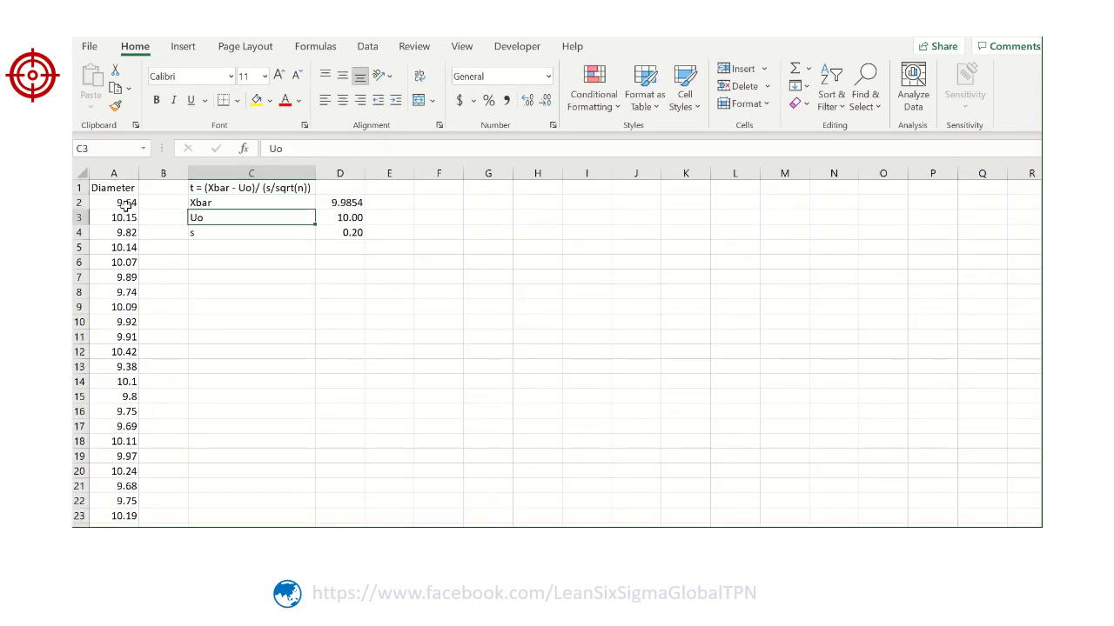
pyautogui.press('Down')
pyautogui.press('Down')
pyautogui.write('n')
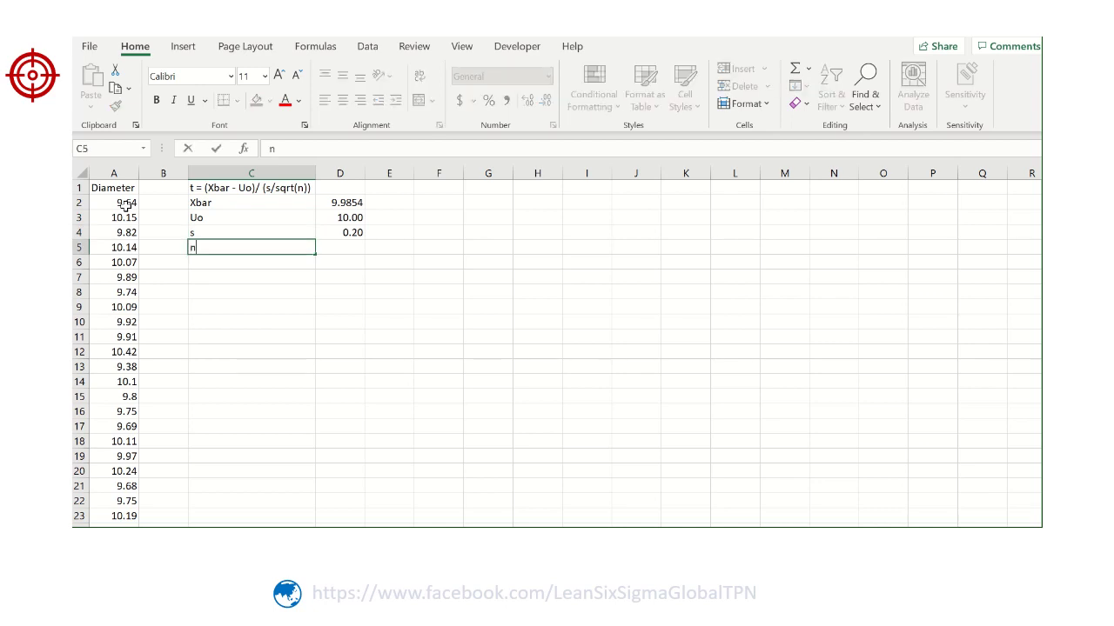
pyautogui.press('Tab')
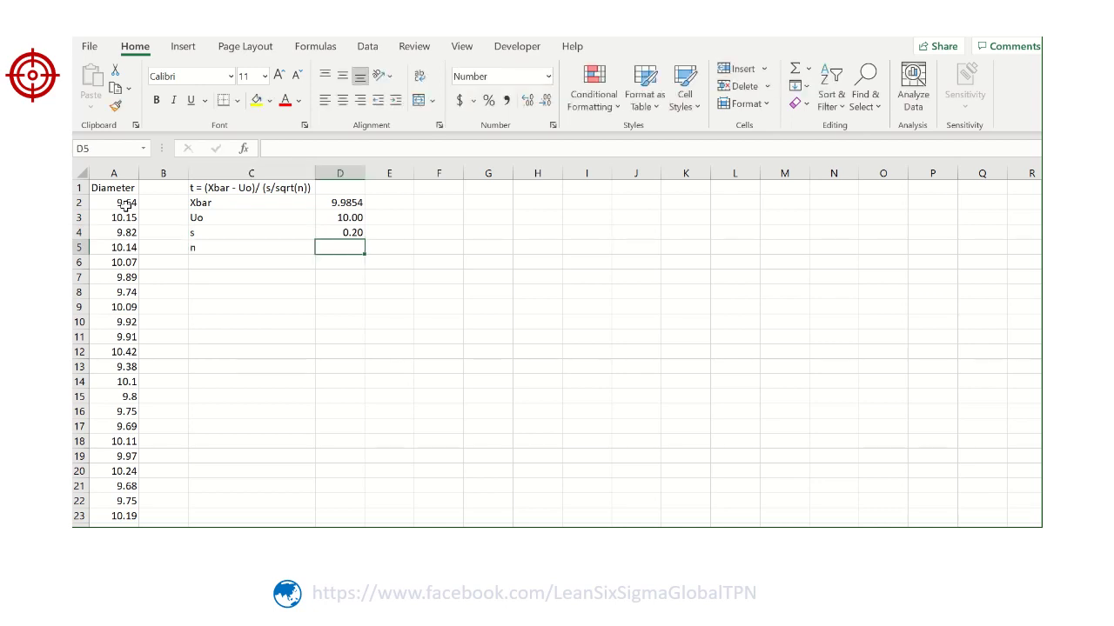
pyautogui.click(126, 204)
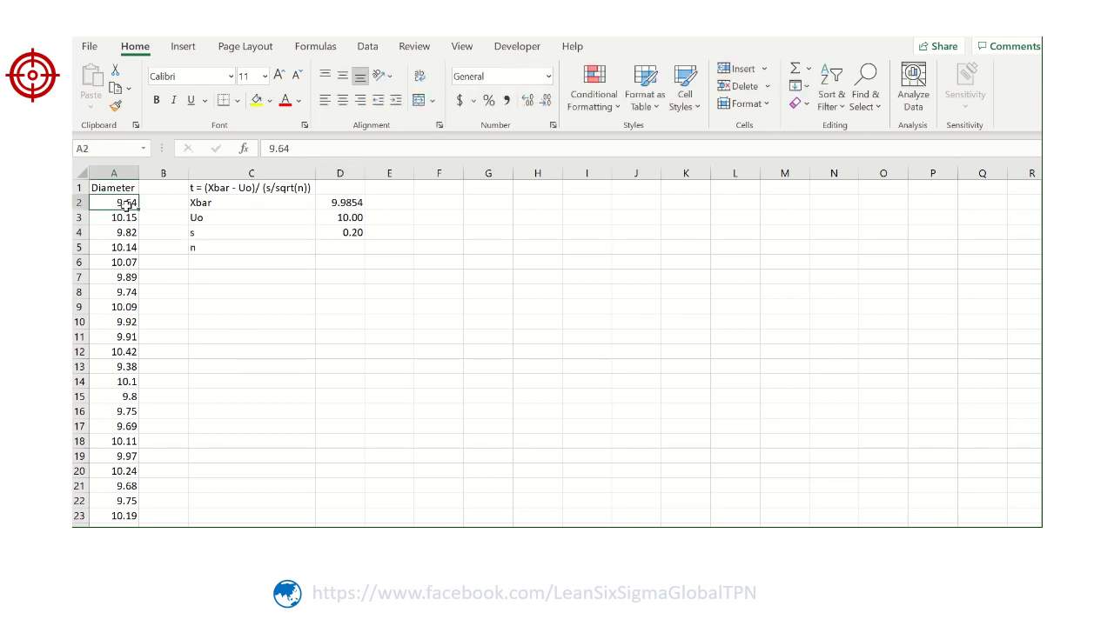
pyautogui.scroll(-20, 126, 203)
pyautogui.scroll(-5, 126, 203)
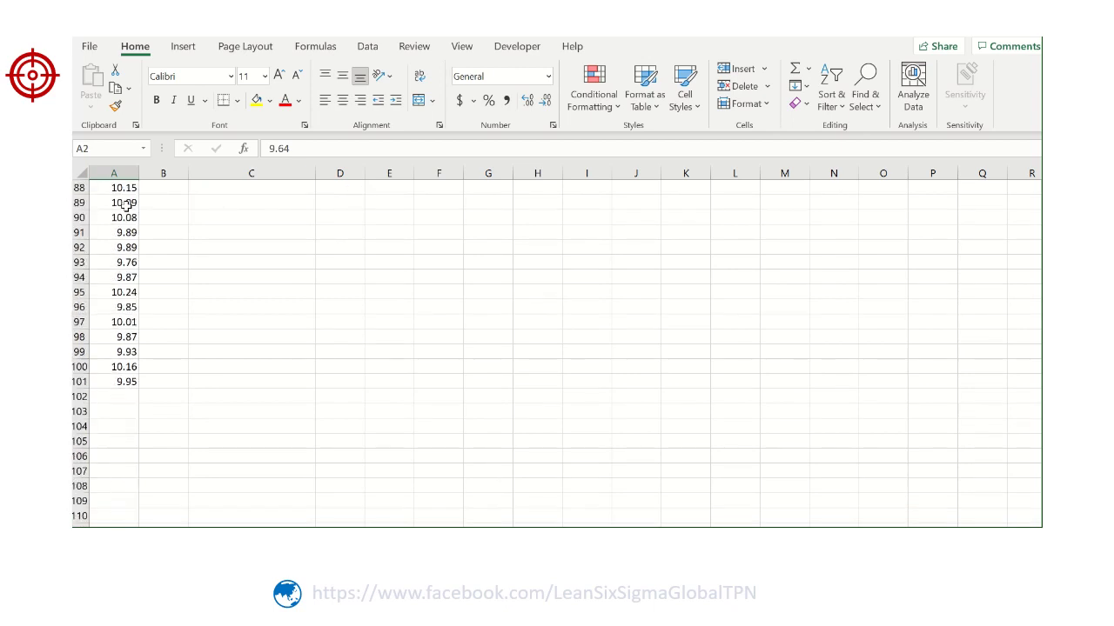
pyautogui.scroll(20, 126, 204)
pyautogui.scroll(6, 128, 205)
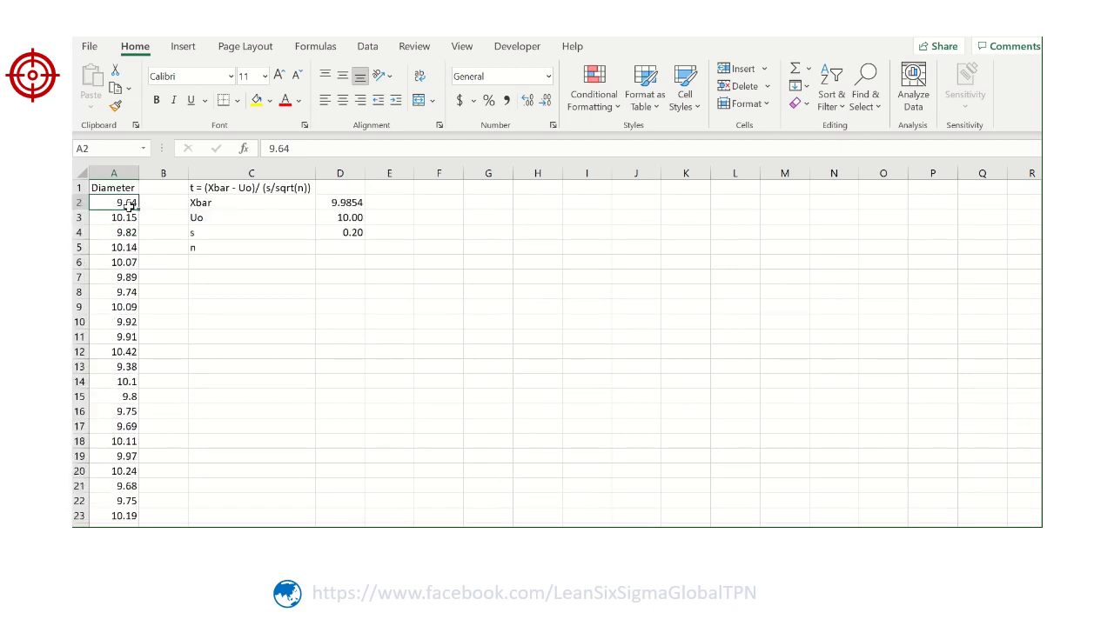
pyautogui.click(318, 253)
pyautogui.doubleClick(331, 248)
pyautogui.write('100')
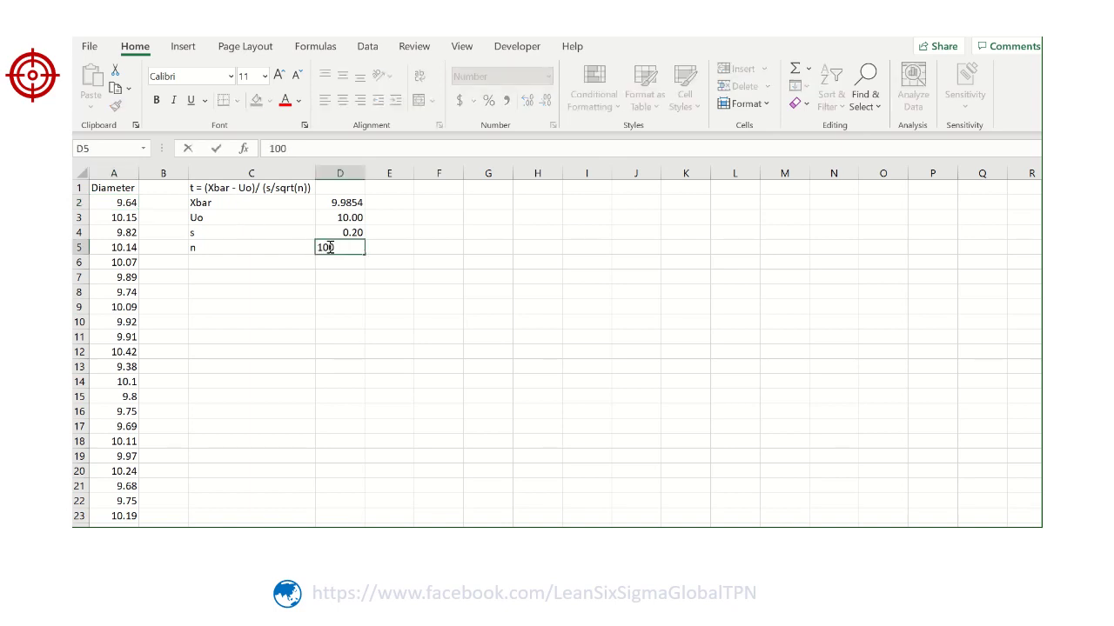
pyautogui.press('Return')
# Step: Adjust decimals so D2:D5 show 9.9854, 10.00000, 0.19695 and 100
pyautogui.moveTo(338, 202); pyautogui.dragTo(342, 246)
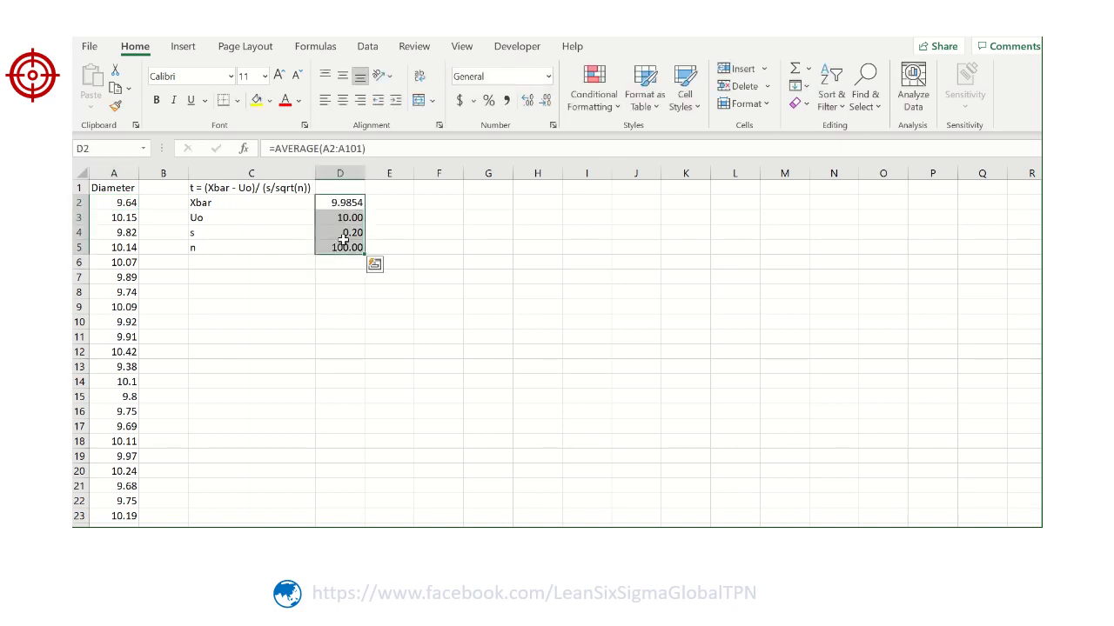
pyautogui.click(529, 100)
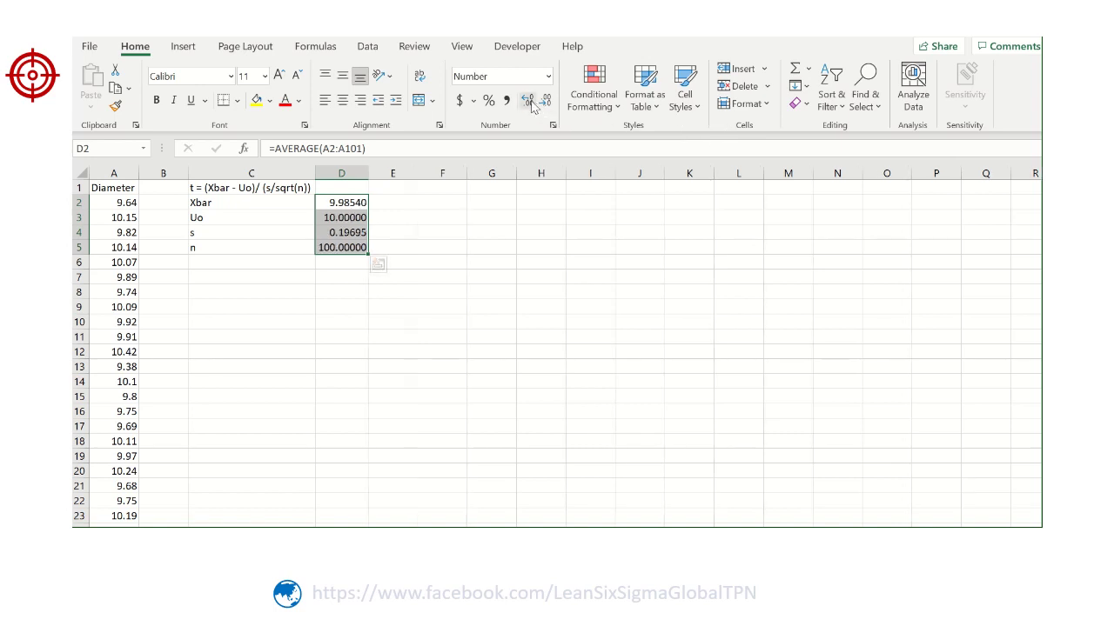
pyautogui.click(341, 248)
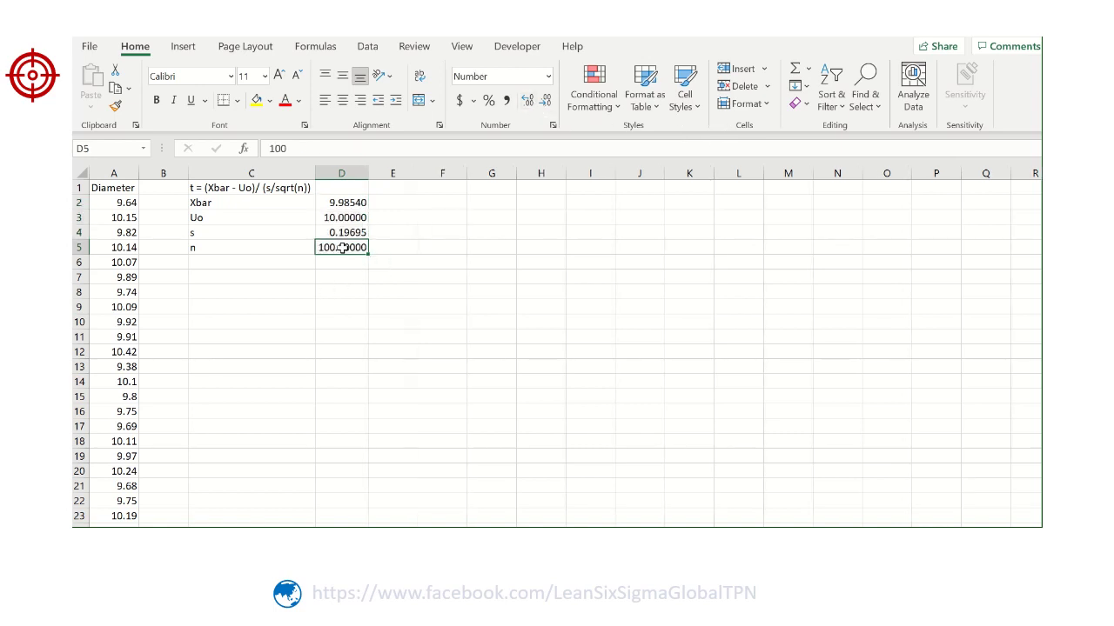
pyautogui.click(546, 102)
pyautogui.click(546, 102)
pyautogui.click(546, 102)
pyautogui.click(546, 102)
pyautogui.click(546, 102)
pyautogui.click(361, 203)
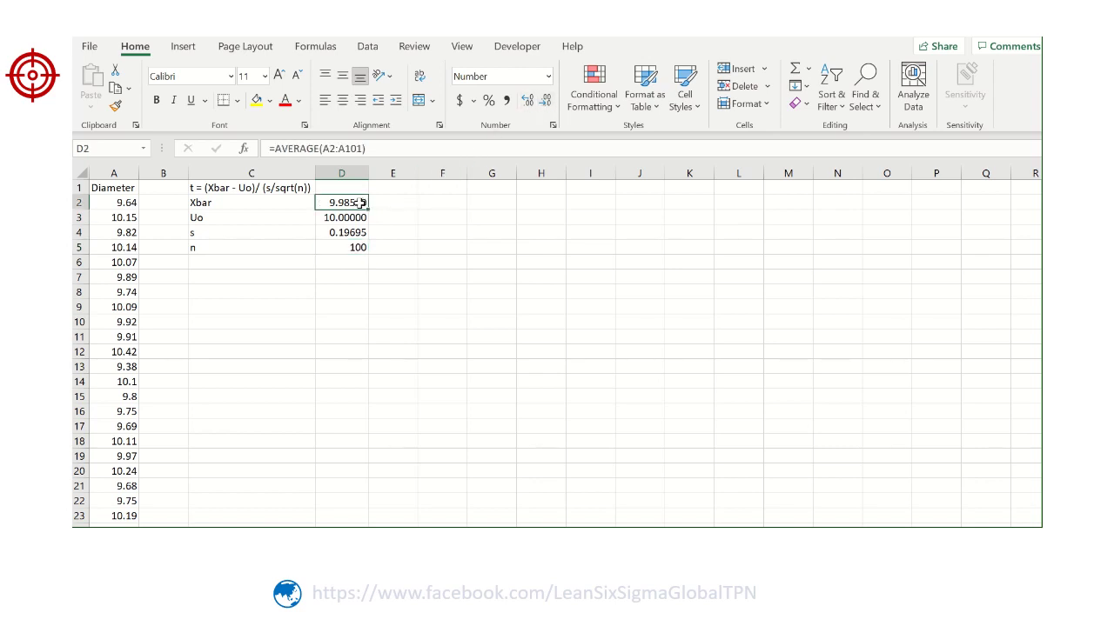
pyautogui.click(546, 102)
# Step: Enter =(D2-D3)/(D4/SQRT(D5)) in D1, giving t = -0.741291
pyautogui.click(351, 188)
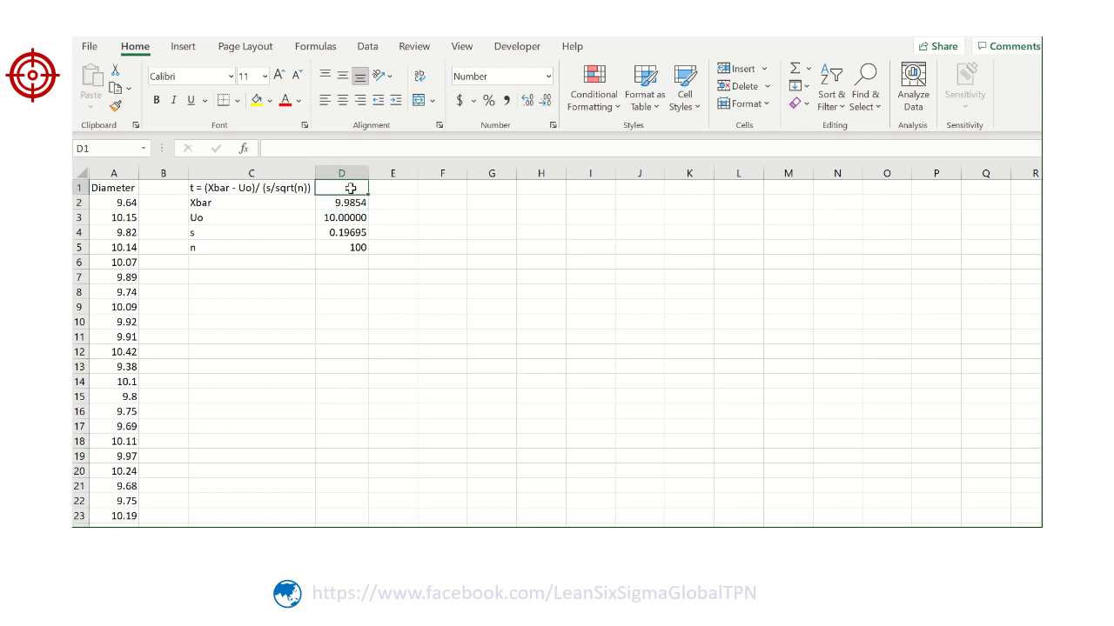
pyautogui.write('=')
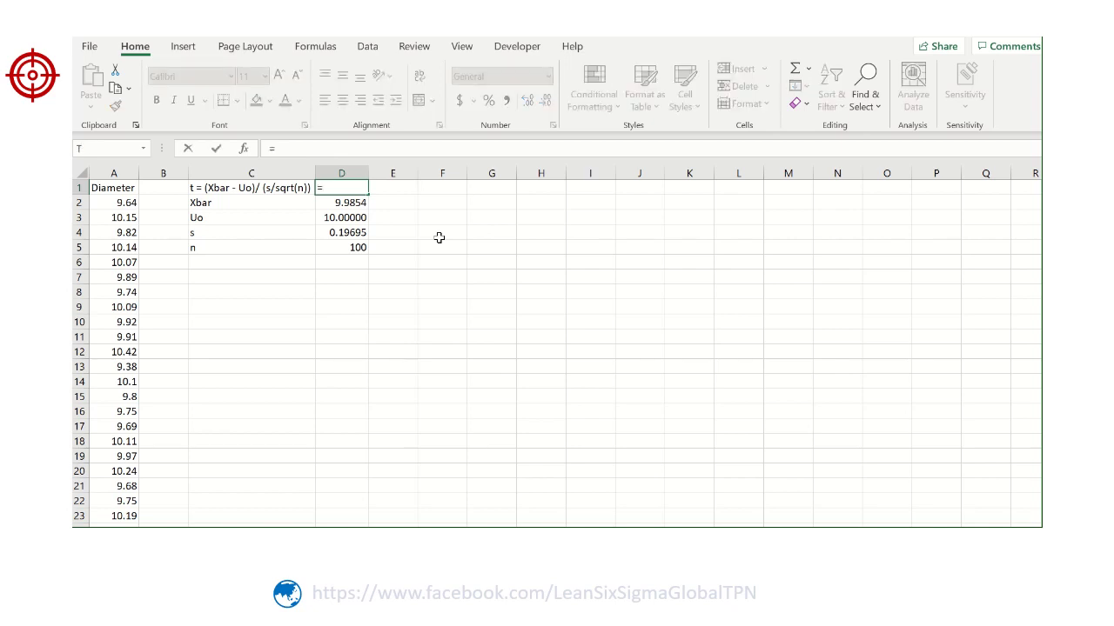
pyautogui.write('(')
pyautogui.click(338, 201)
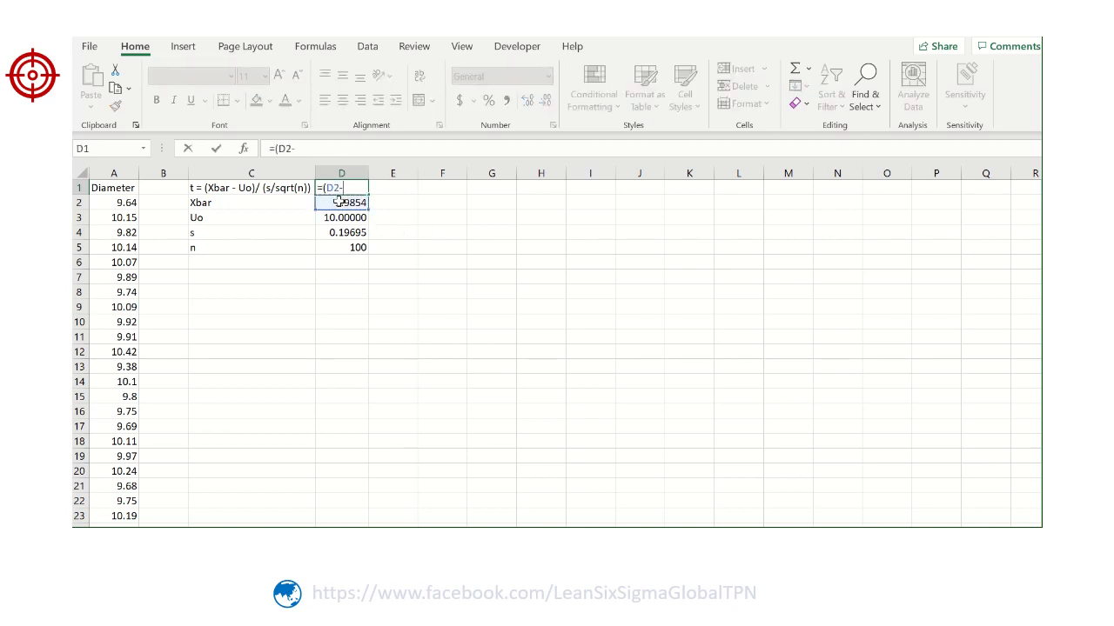
pyautogui.write('-')
pyautogui.click(350, 221)
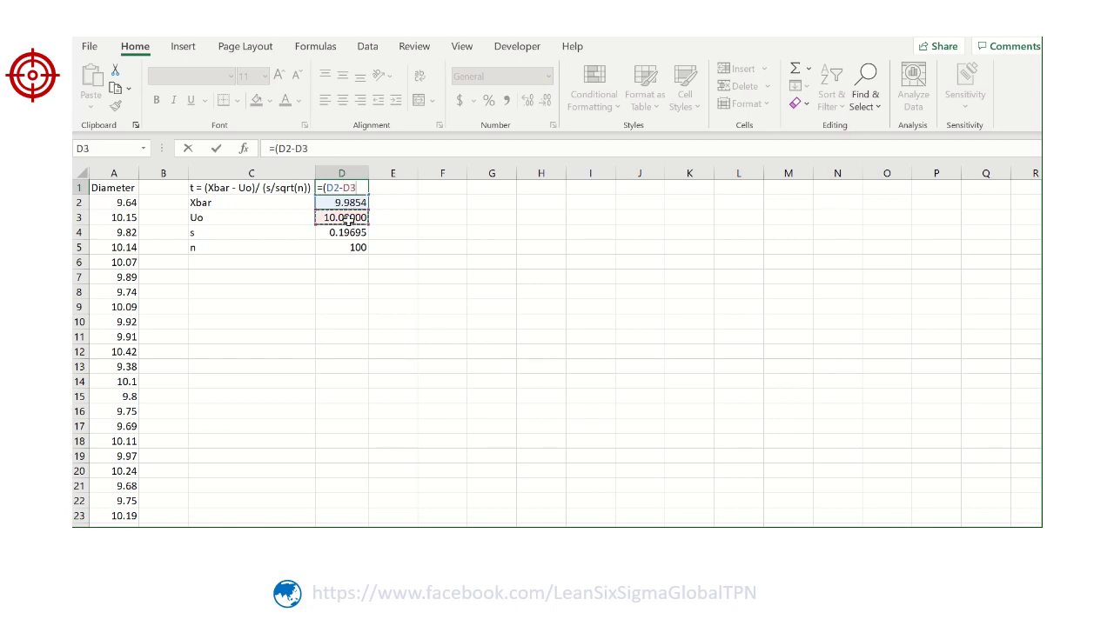
pyautogui.write(')/(')
pyautogui.click(348, 232)
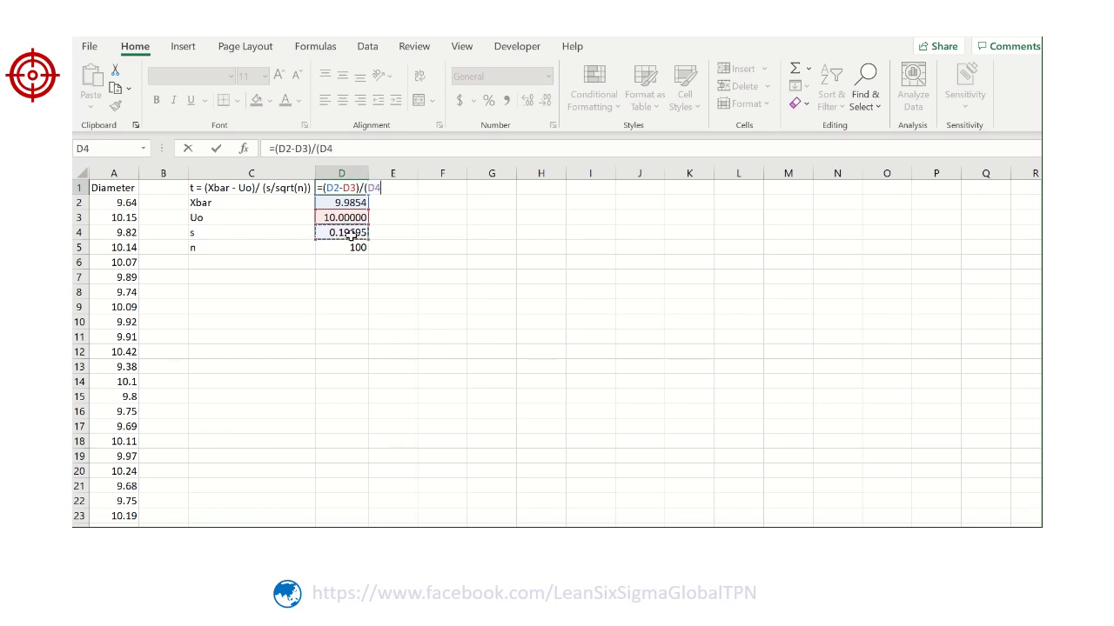
pyautogui.write('/sq')
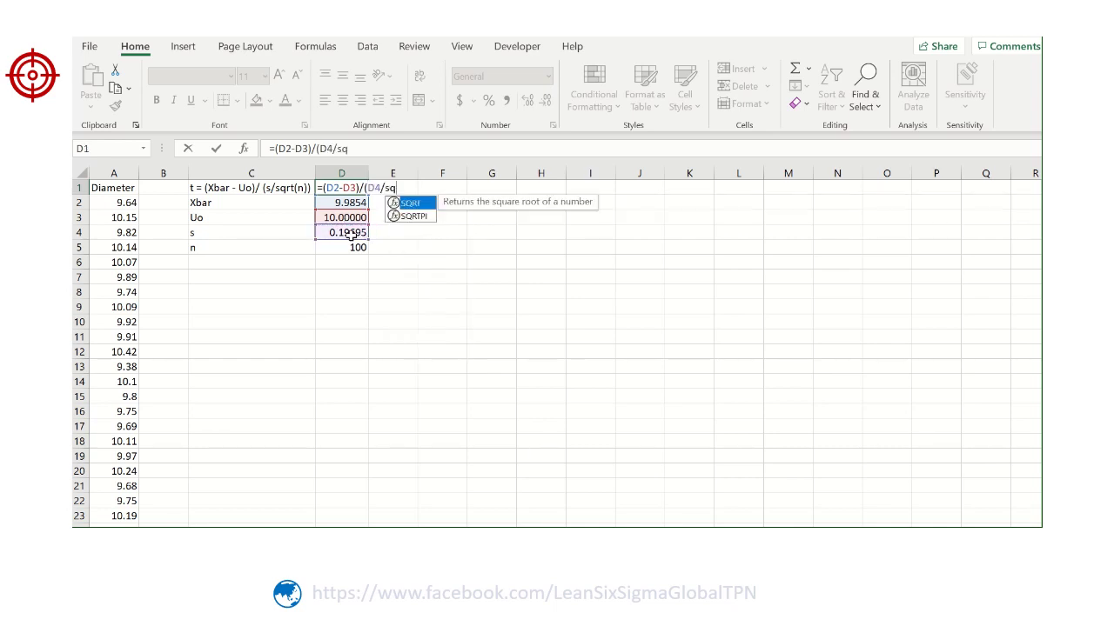
pyautogui.write('rt(')
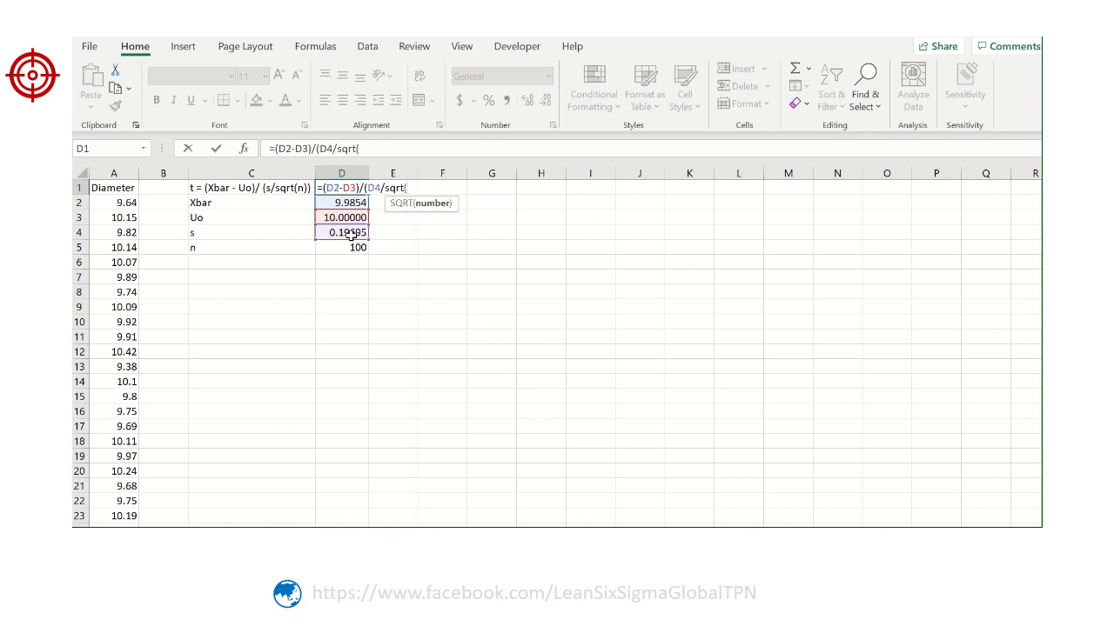
pyautogui.click(350, 248)
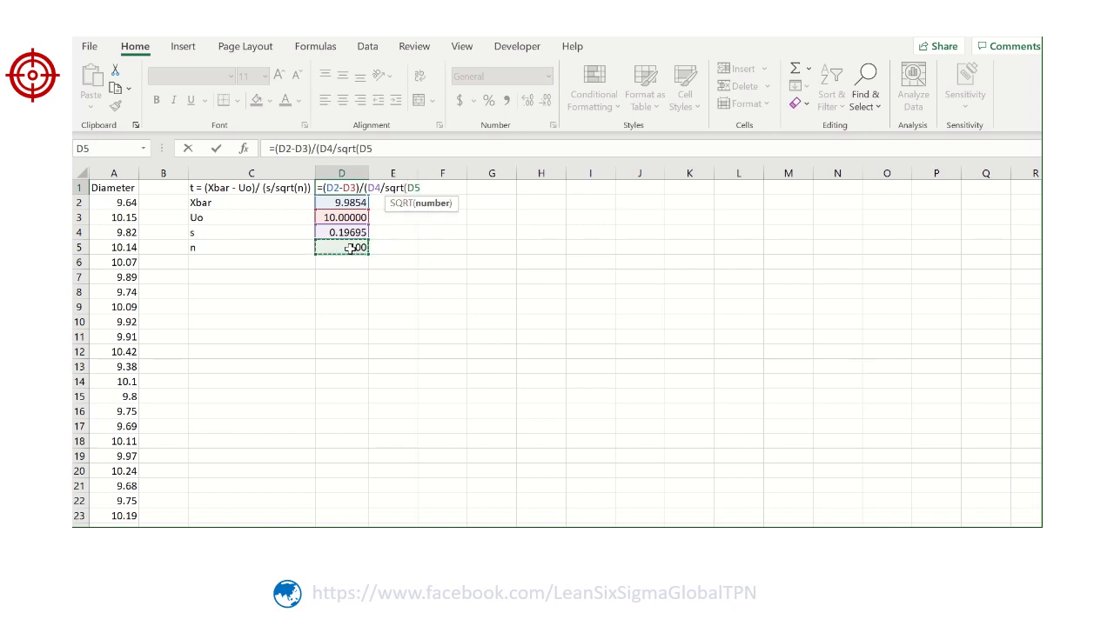
pyautogui.write('))')
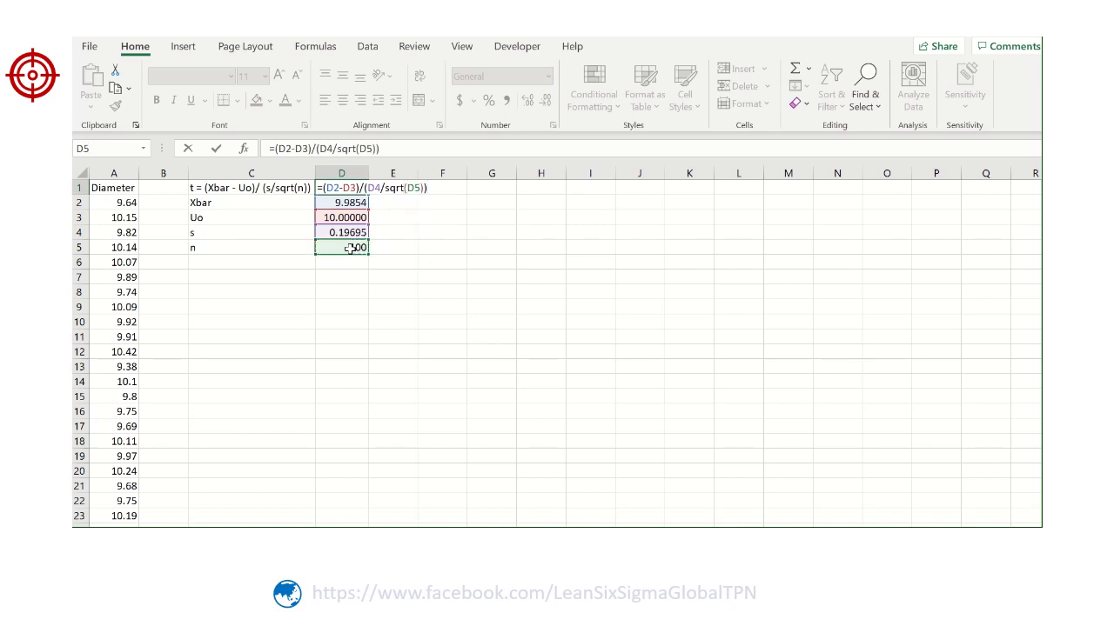
pyautogui.press('Return')
# Step: Shade the t statistic cell D1 yellow
pyautogui.click(330, 188)
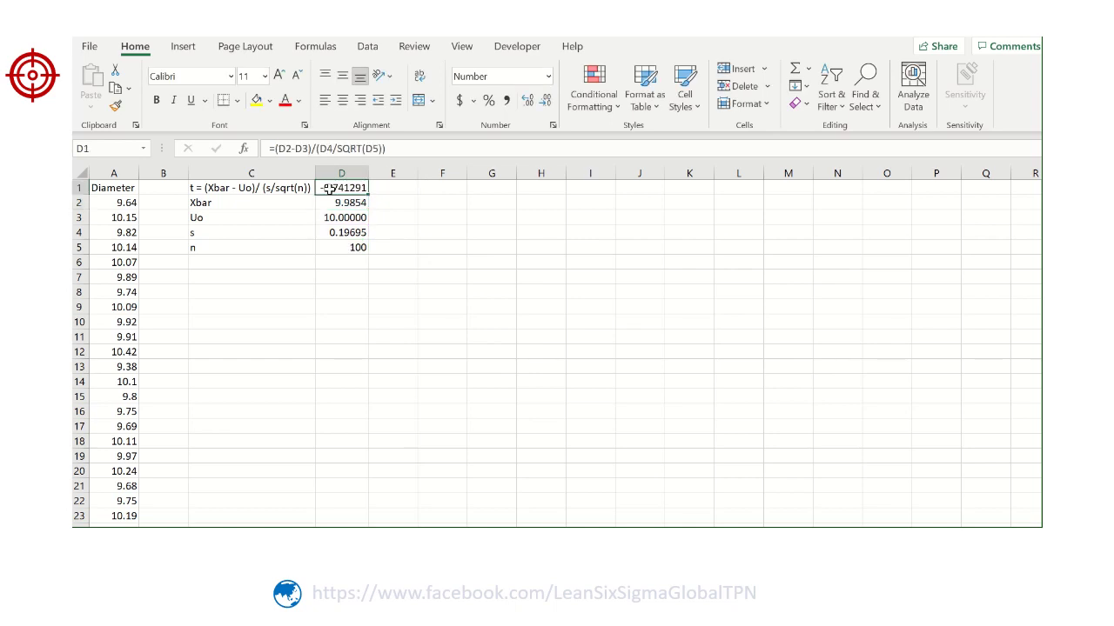
pyautogui.click(256, 101)
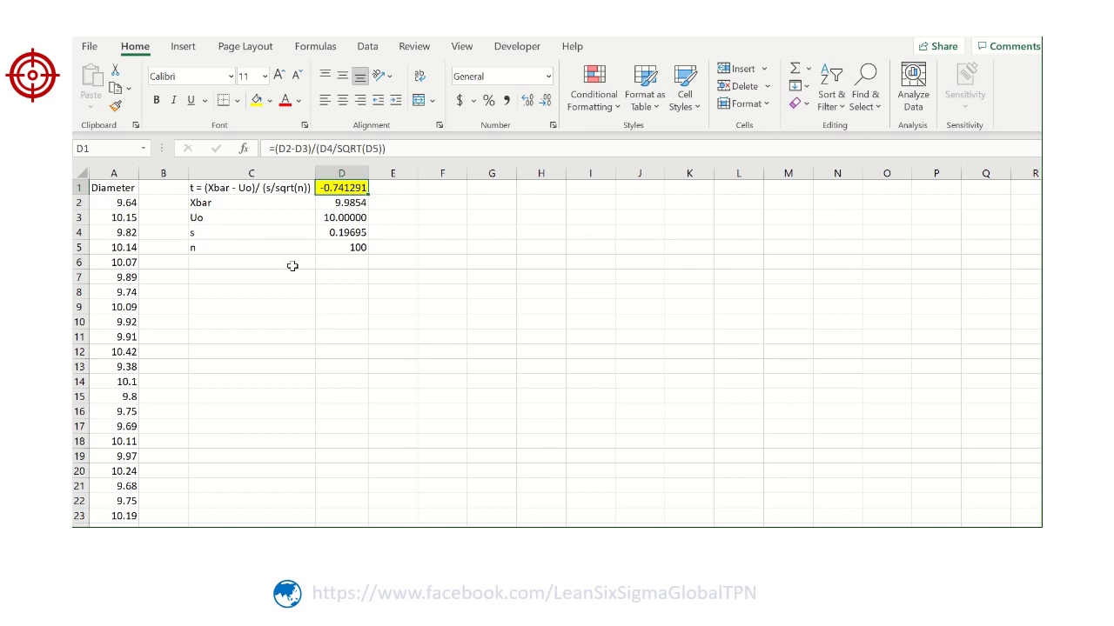
pyautogui.click(292, 265)
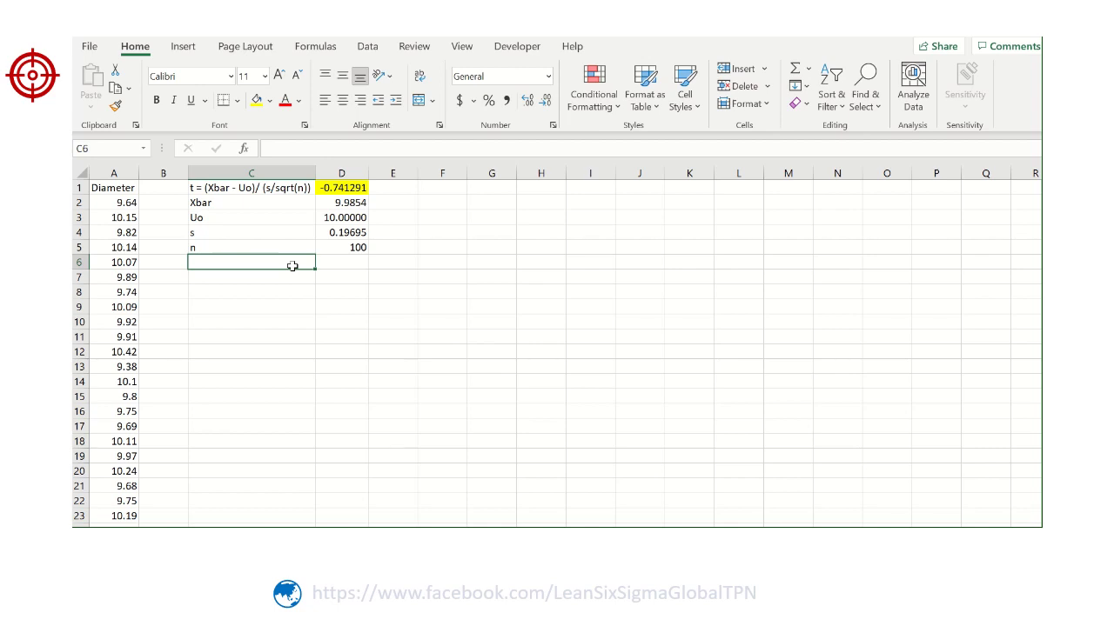
# Step: Label C6 'p_L' and enter =T.DIST(D1,D5-1,TRUE) in D6
pyautogui.write('p')
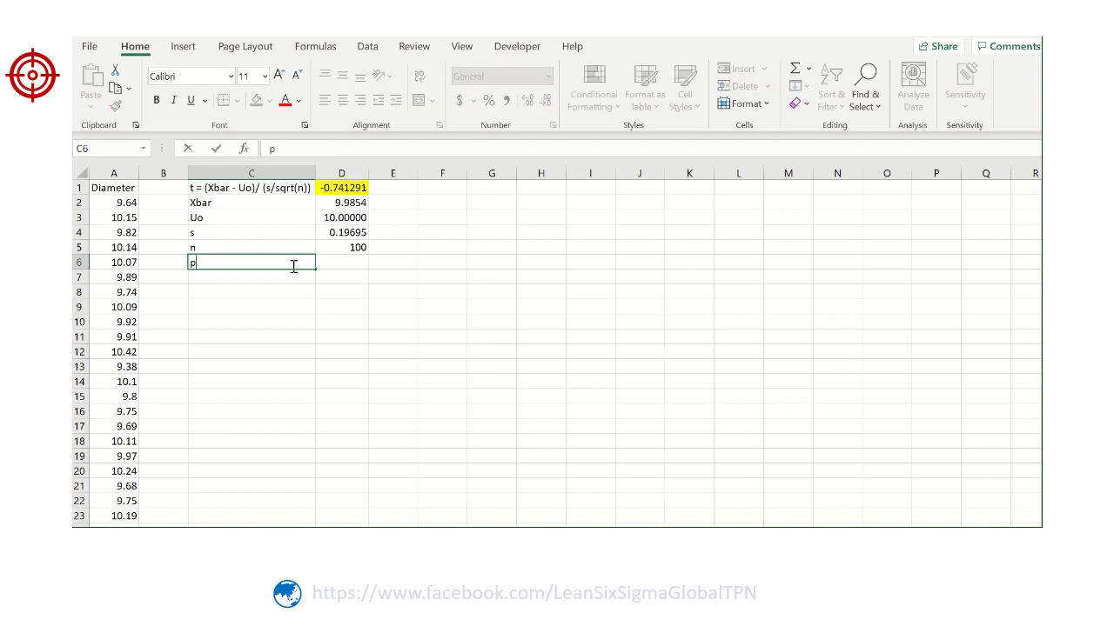
pyautogui.write('_l')
pyautogui.press('capslock')
pyautogui.write('L')
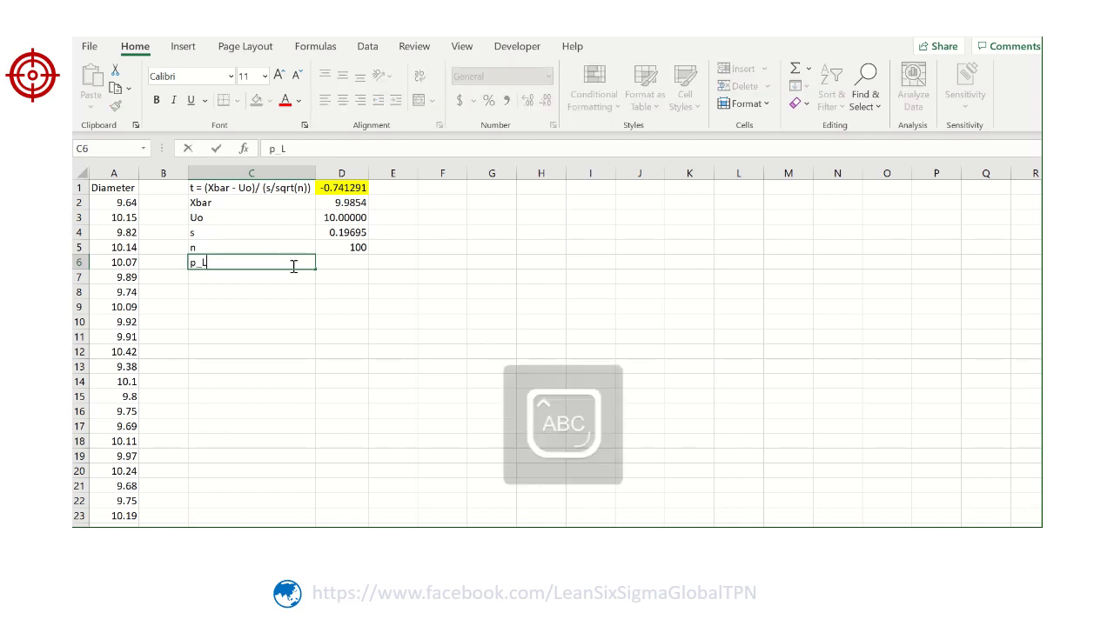
pyautogui.press('Tab')
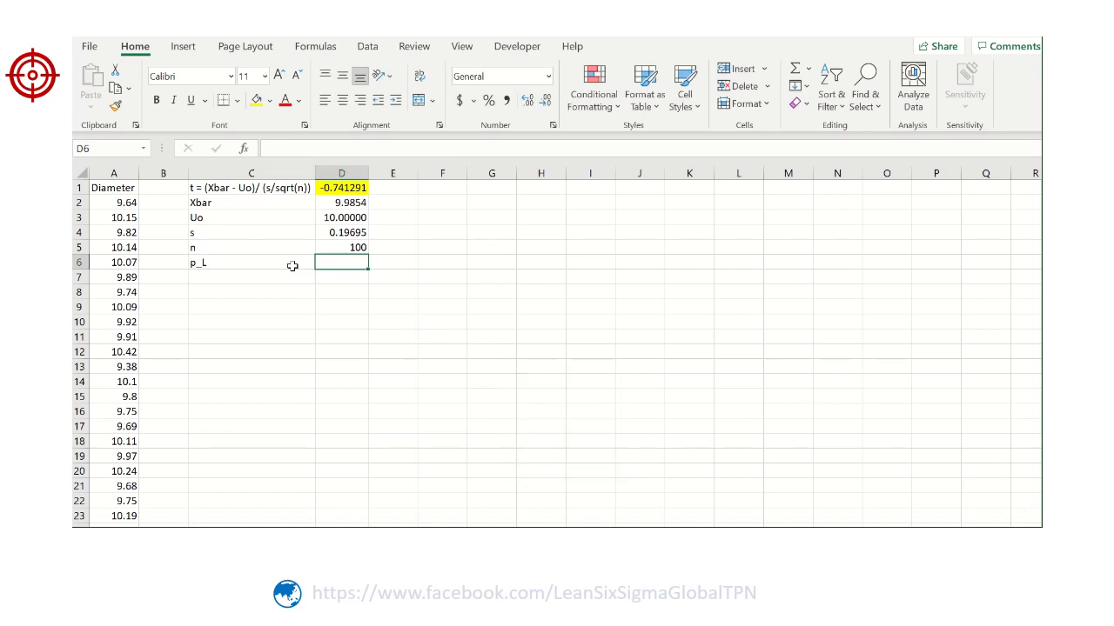
pyautogui.write('=T')
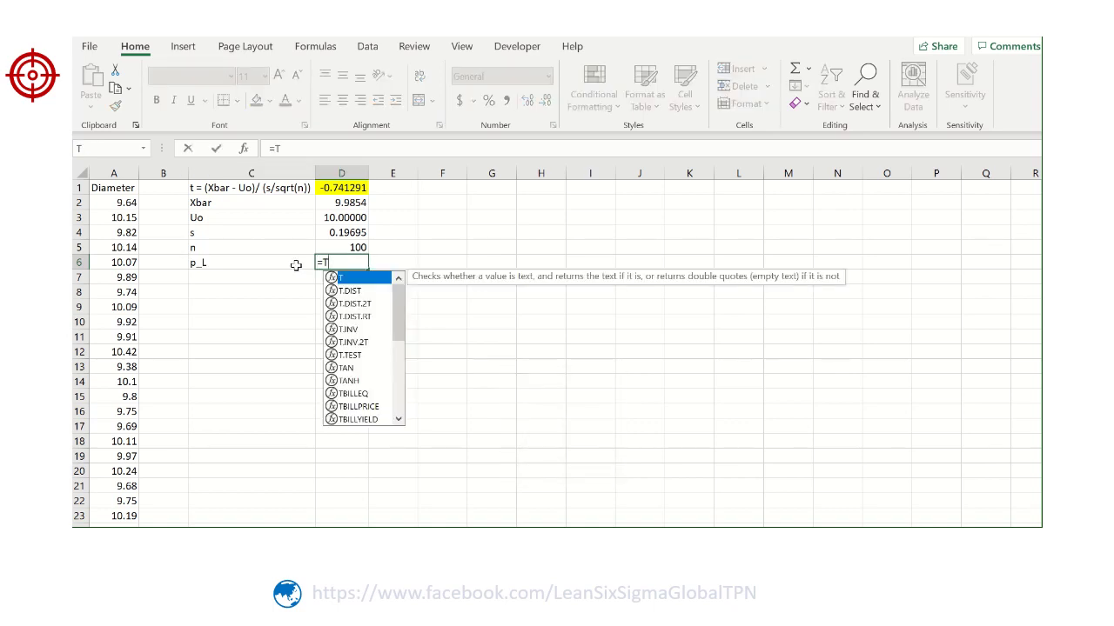
pyautogui.doubleClick(364, 292)
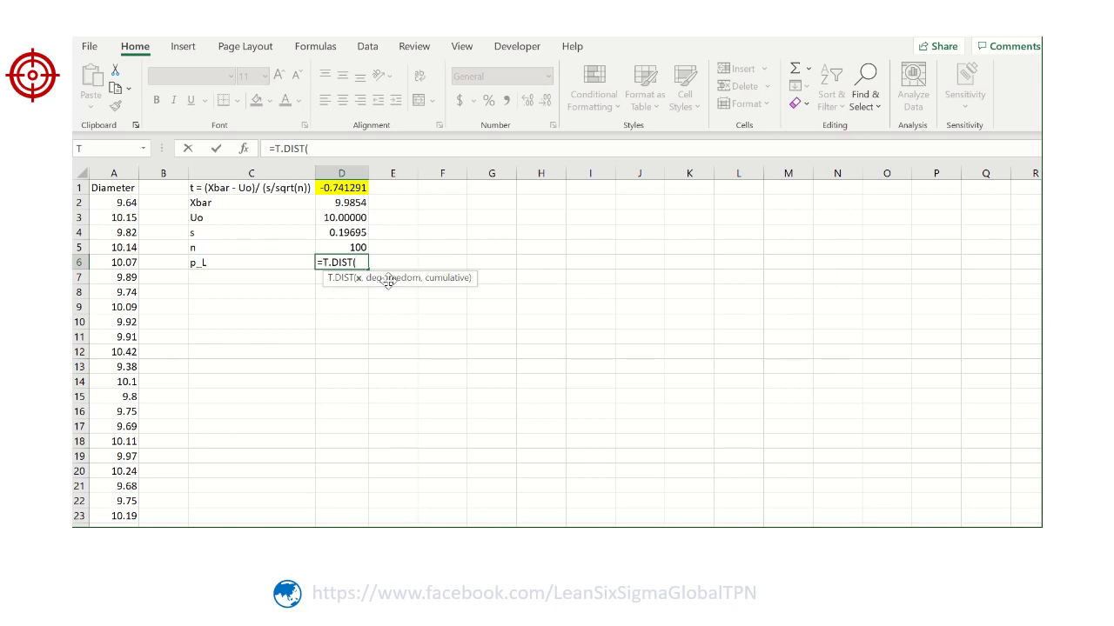
pyautogui.click(355, 188)
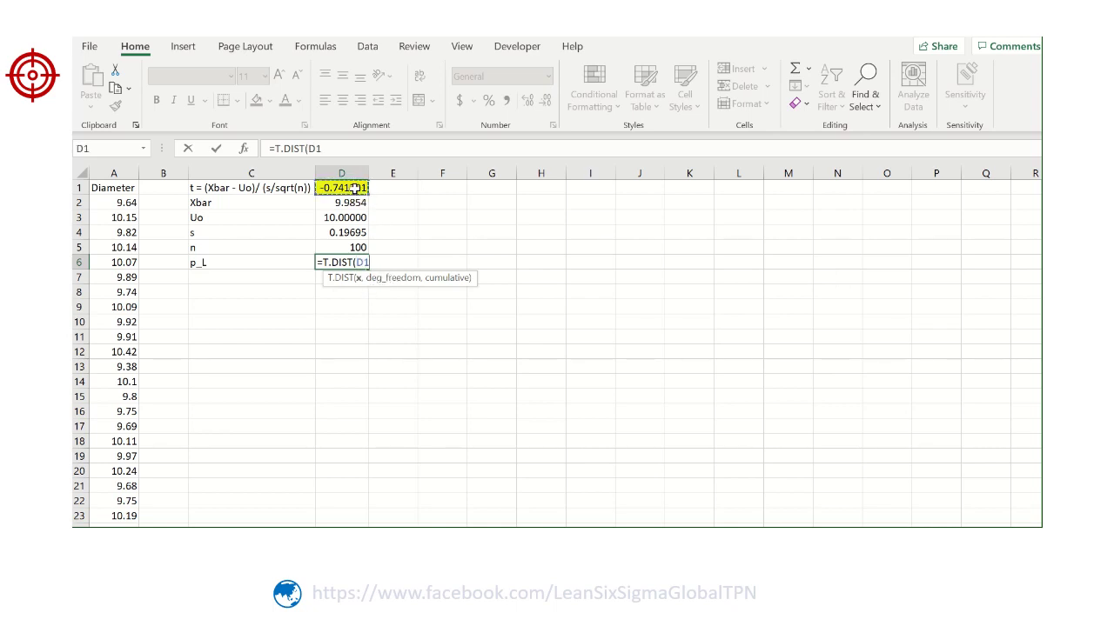
pyautogui.write(',')
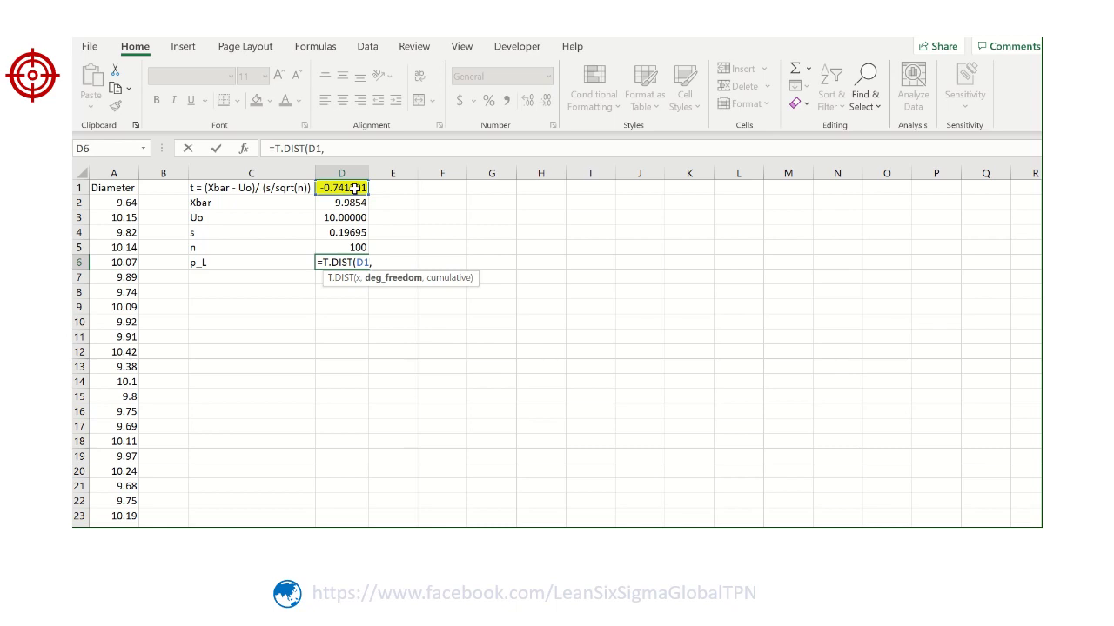
pyautogui.click(359, 247)
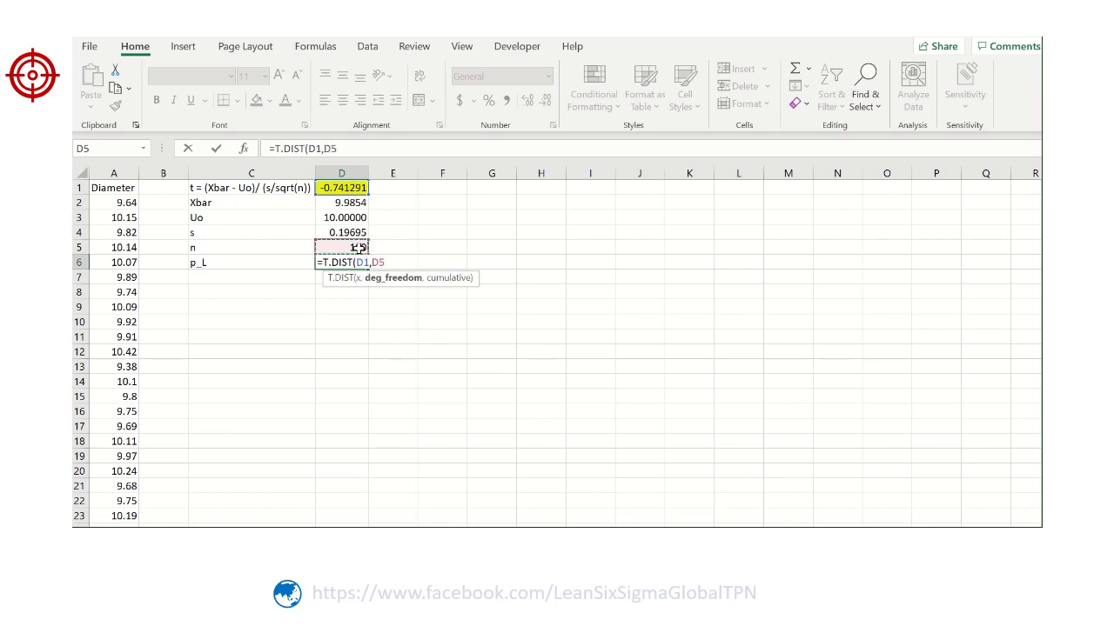
pyautogui.write('-1,')
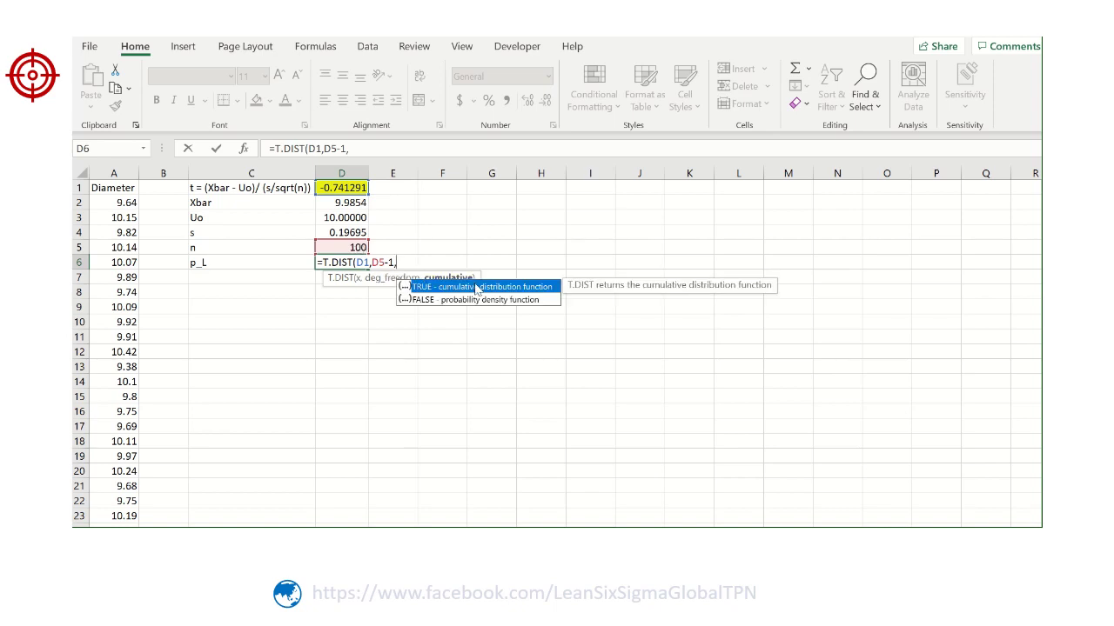
pyautogui.doubleClick(462, 315)
pyautogui.write(')')
pyautogui.press('Return')
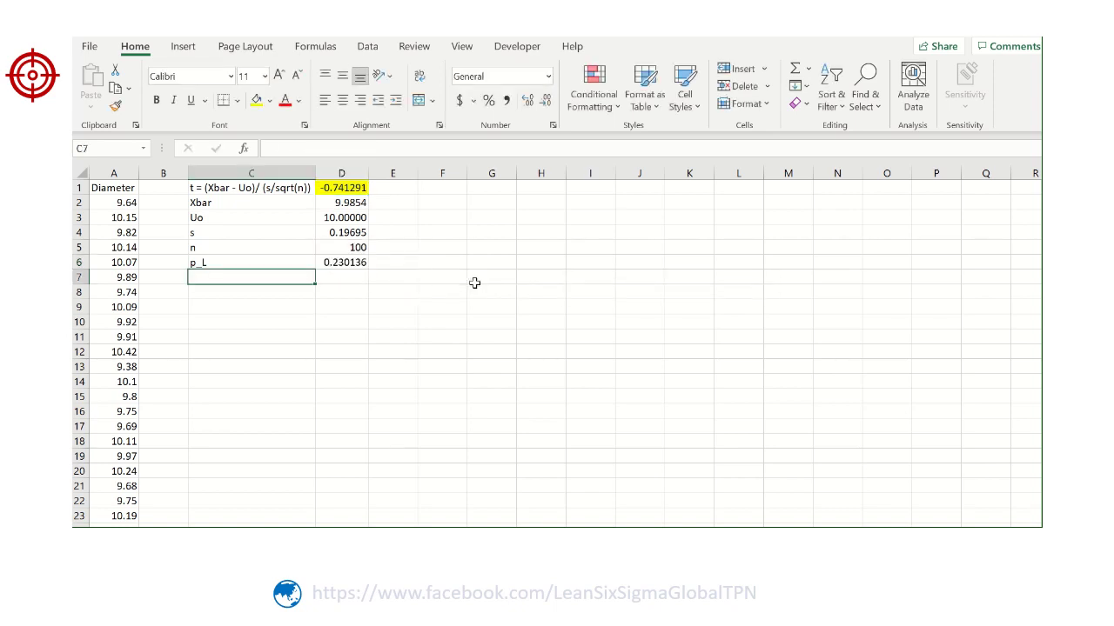
# Step: Round the displayed lower-tail p-value in D6 to 0.230
pyautogui.click(359, 262)
pyautogui.click(546, 102)
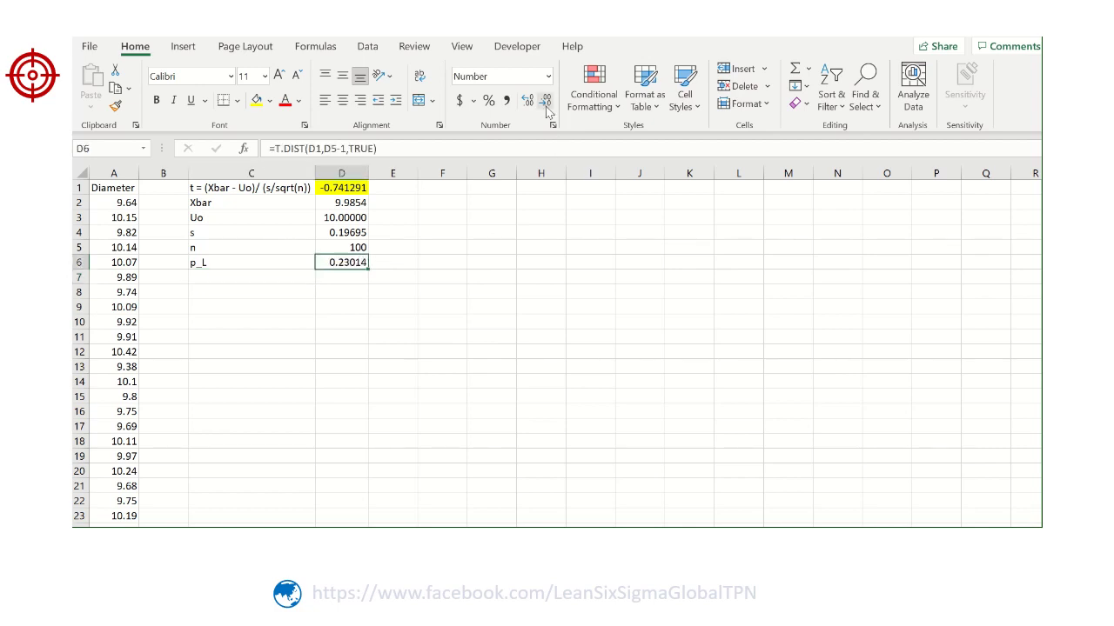
pyautogui.click(546, 102)
pyautogui.click(545, 102)
# Step: Rename the C6 label to 'P_value(L)'
pyautogui.click(226, 275)
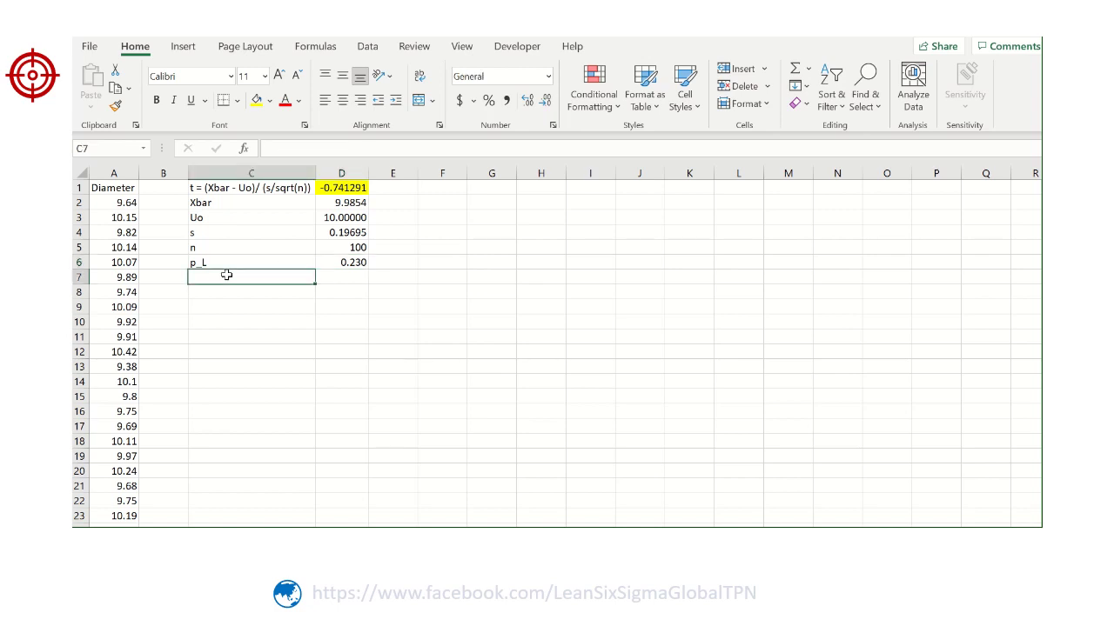
pyautogui.doubleClick(193, 262)
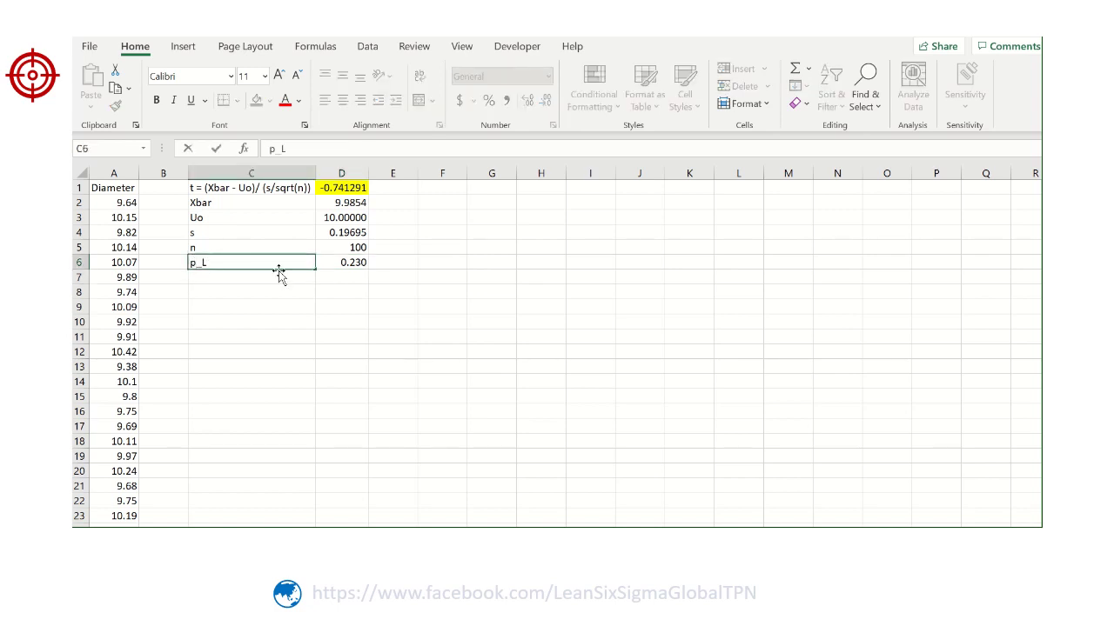
pyautogui.press('capslock')
pyautogui.press('capslock')
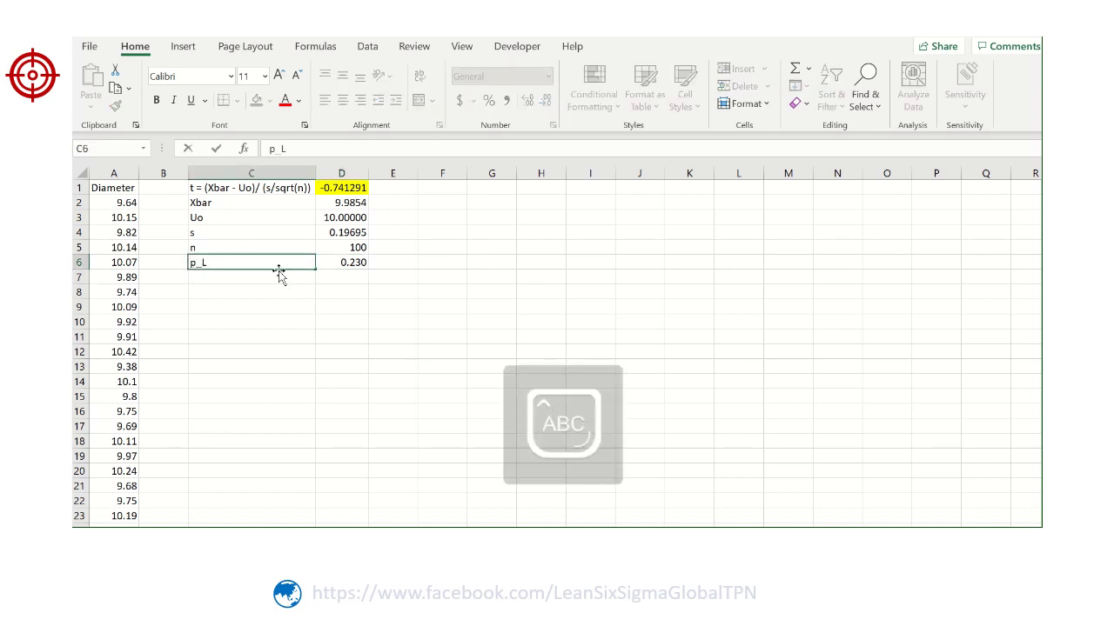
pyautogui.press('BackSpace')
pyautogui.write('P')
pyautogui.press('capslock')
pyautogui.write('value')
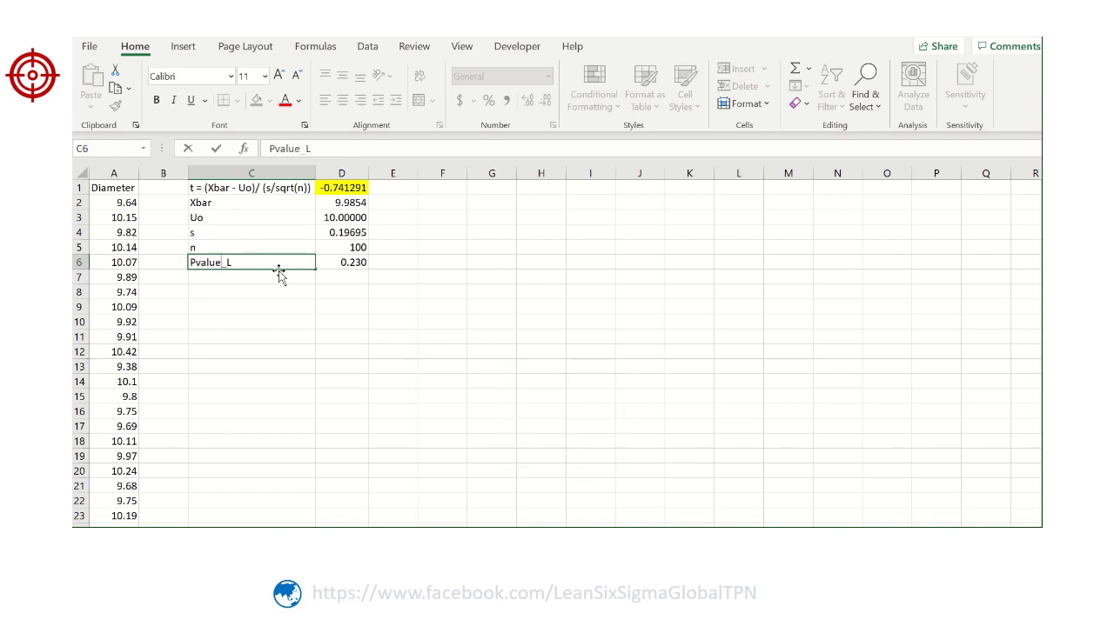
pyautogui.write('_')
pyautogui.click(233, 264)
pyautogui.press('BackSpace')
pyautogui.write('(')
pyautogui.press('Right')
pyautogui.write(')')
pyautogui.press('Return')
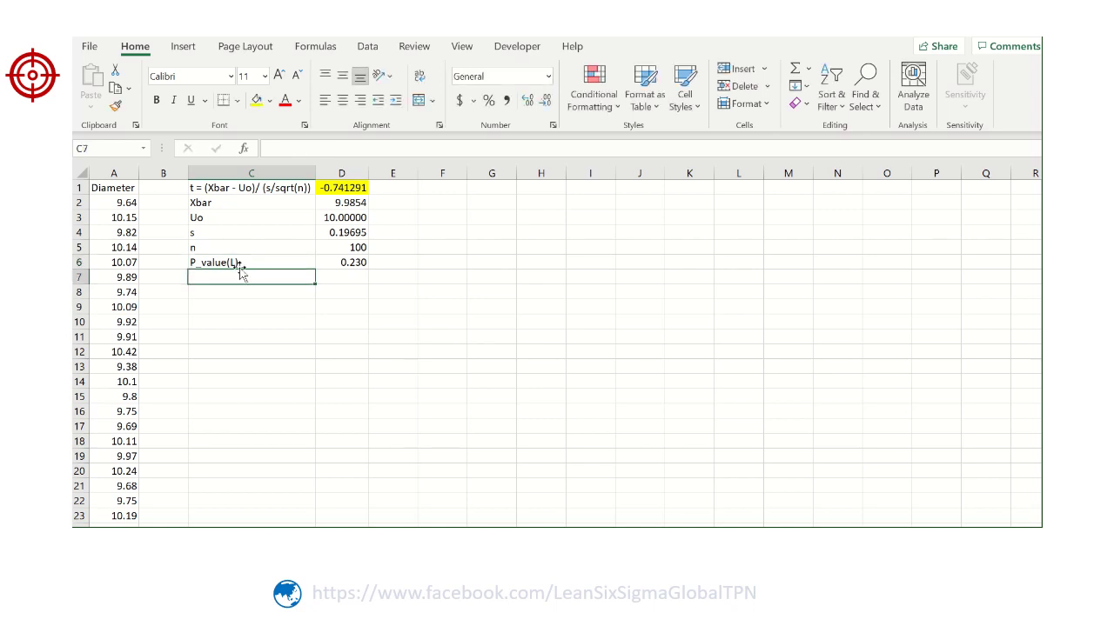
# Step: Label C7 as the upper-tail p-value, P_value(R)
pyautogui.write('P_va')
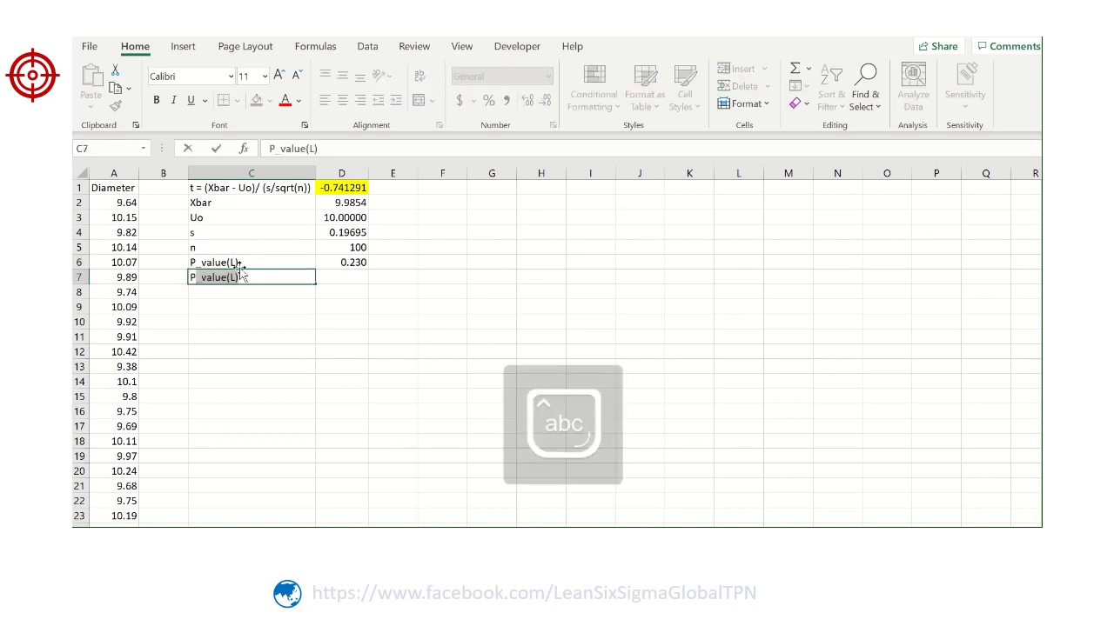
pyautogui.write('lue(')
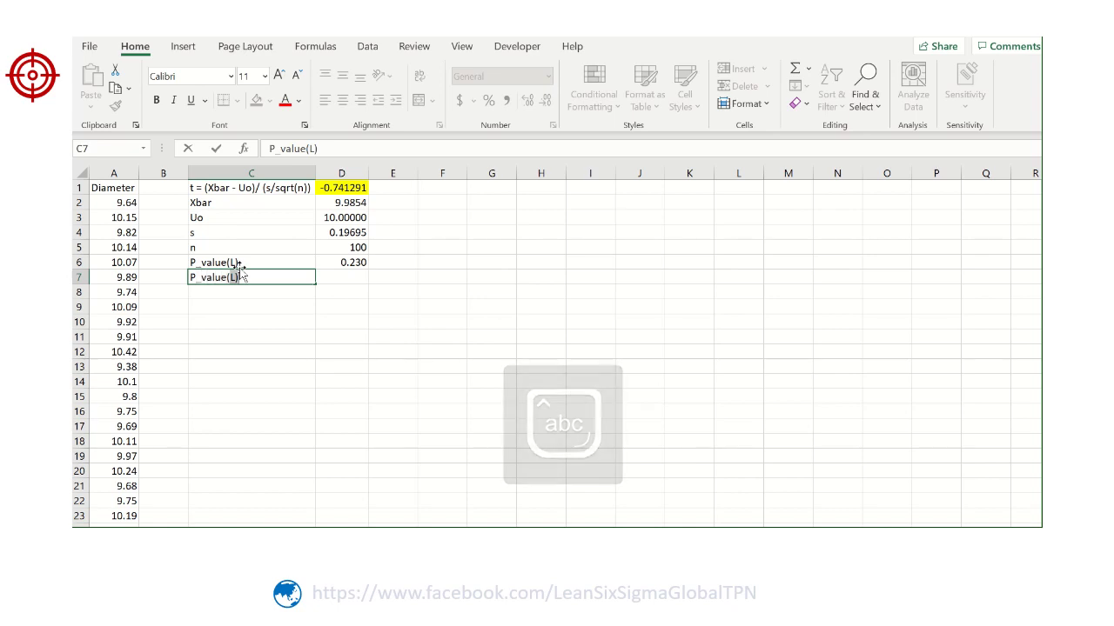
pyautogui.press('capslock')
pyautogui.write('R)')
pyautogui.press('Tab')
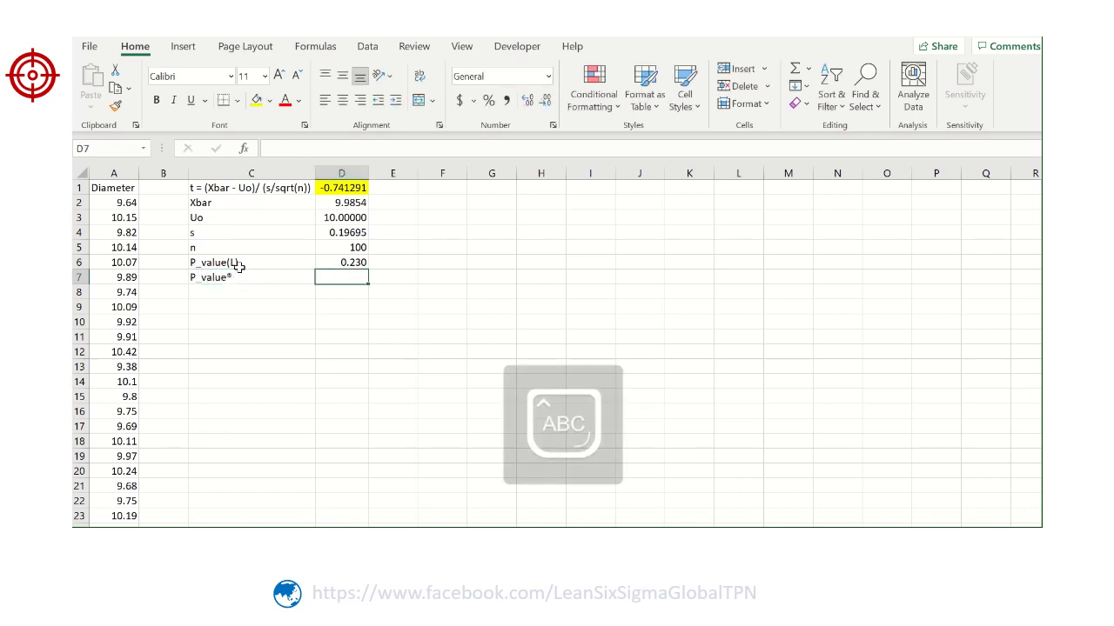
# Step: Enter =T.DIST.RT(ABS(D1),D5-1) in D7 as the right-tailed p-value
pyautogui.write('=T')
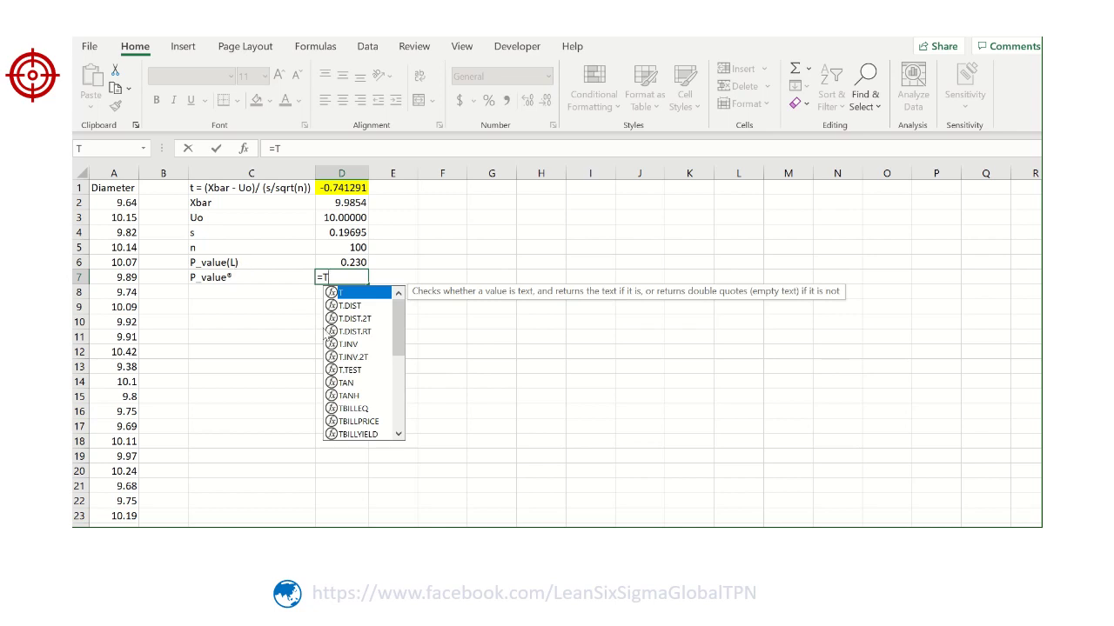
pyautogui.click(352, 332)
pyautogui.doubleClick(356, 332)
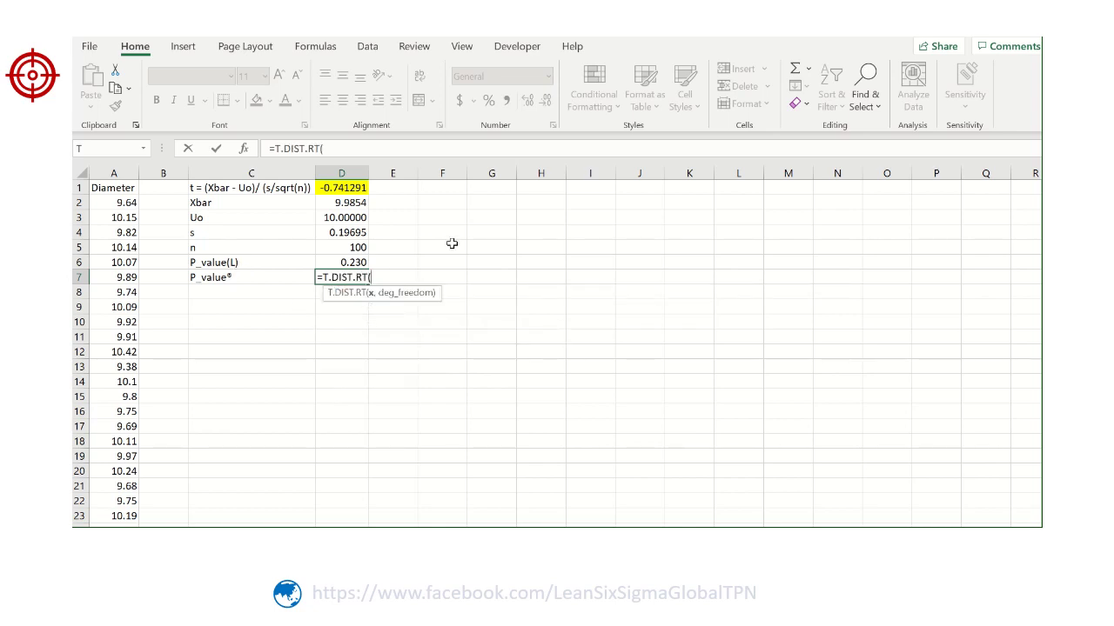
pyautogui.write('ABS(')
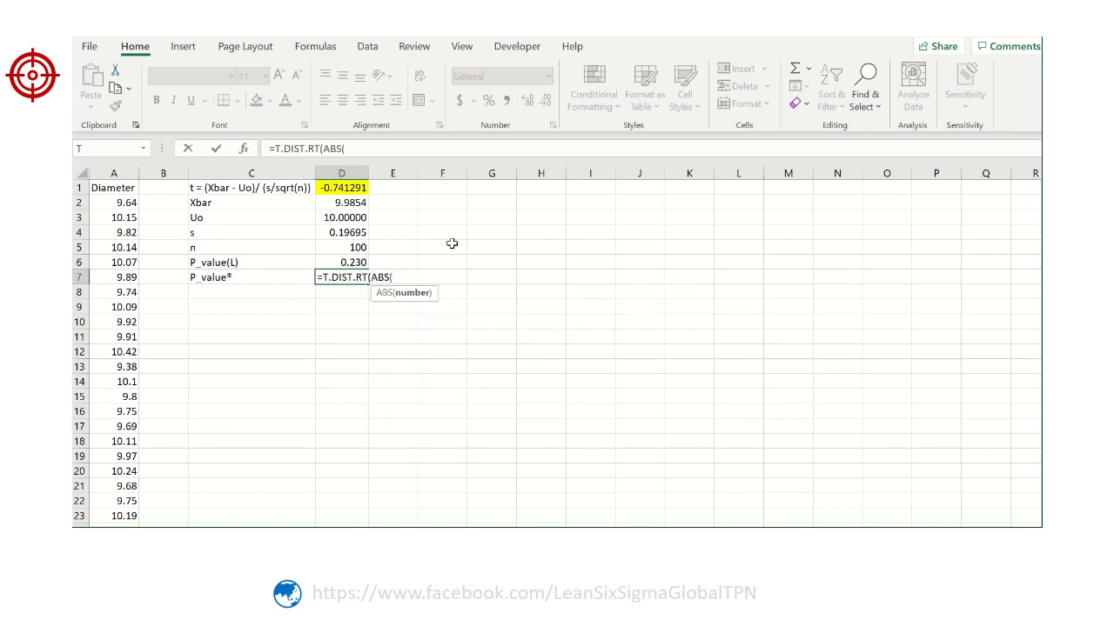
pyautogui.click(357, 188)
pyautogui.write(')')
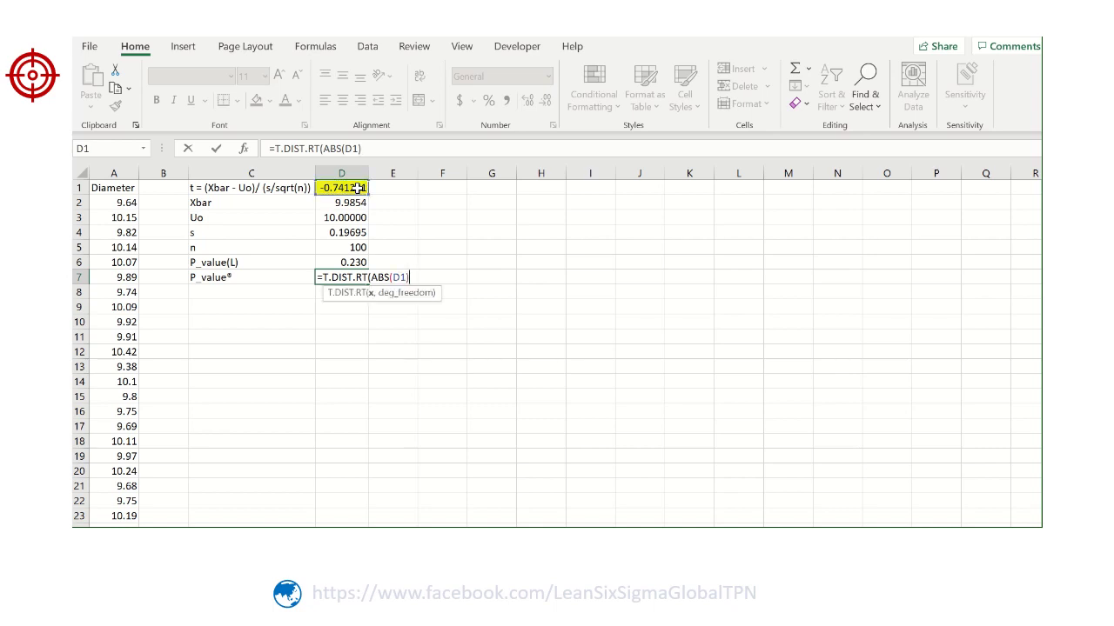
pyautogui.write(',')
pyautogui.click(357, 248)
pyautogui.write('-1')
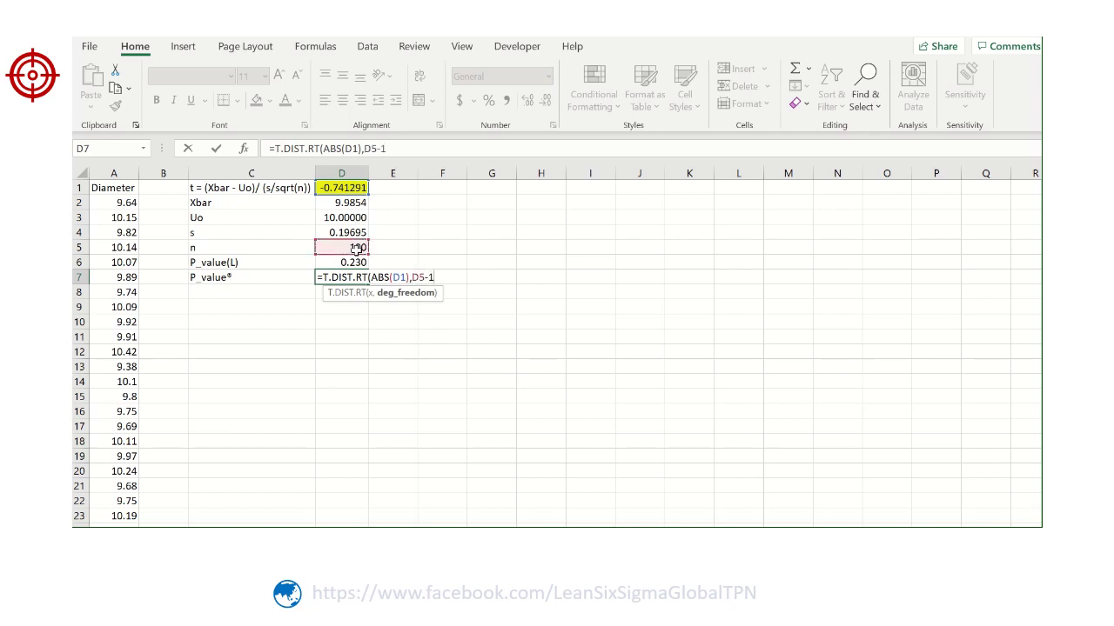
pyautogui.write(')')
pyautogui.press('Return')
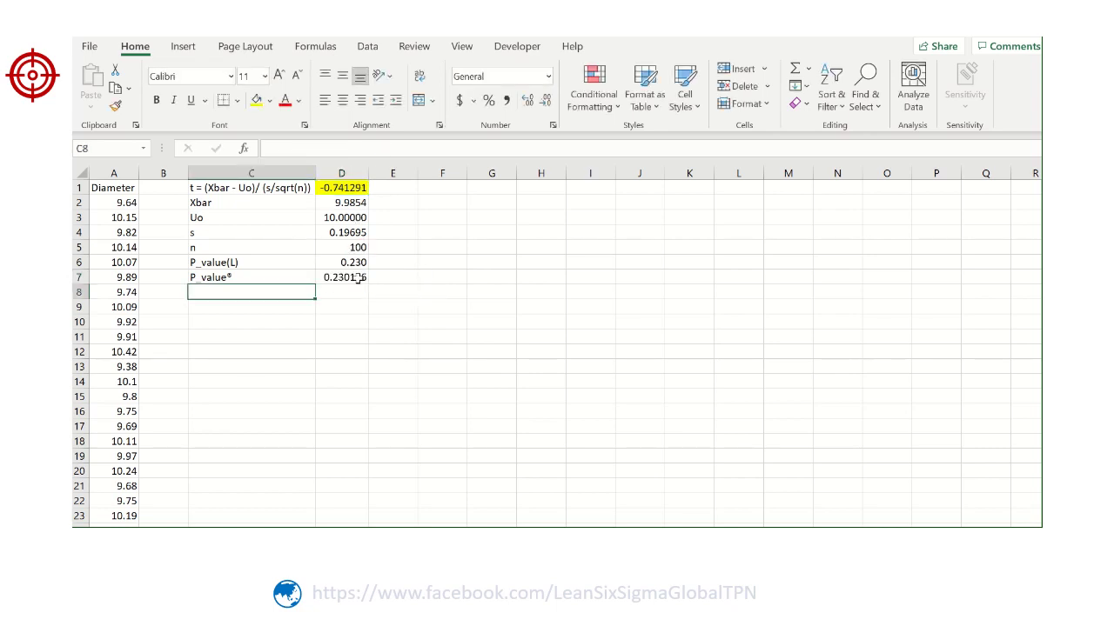
# Step: Compare with D6's formula and drop ABS so D7 reads =T.DIST.RT(D1,D5-1)
pyautogui.click(358, 278)
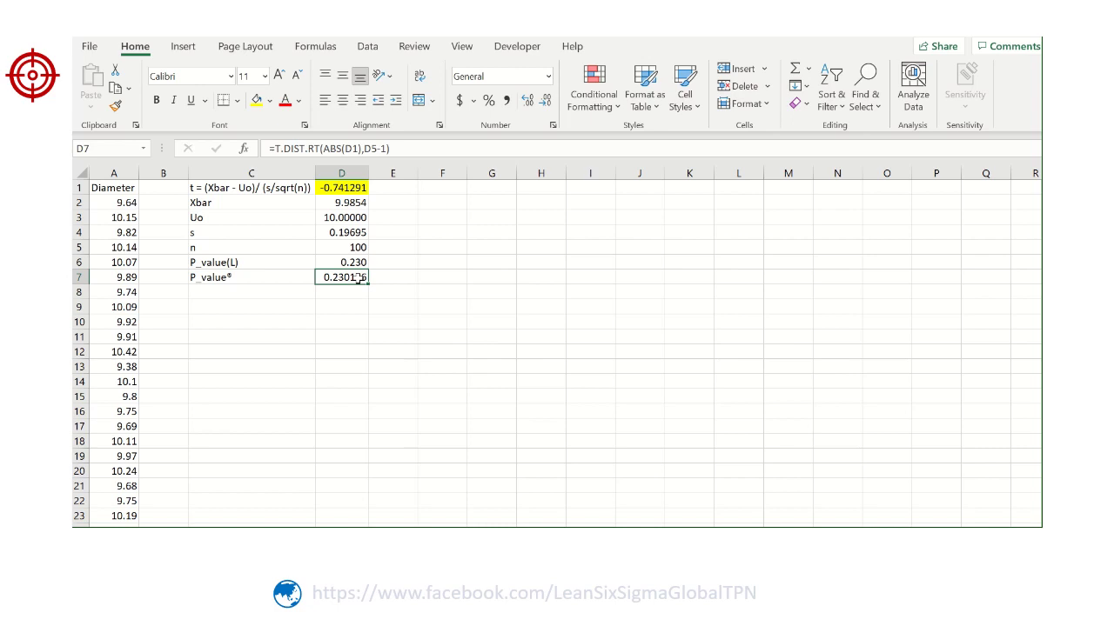
pyautogui.click(349, 263)
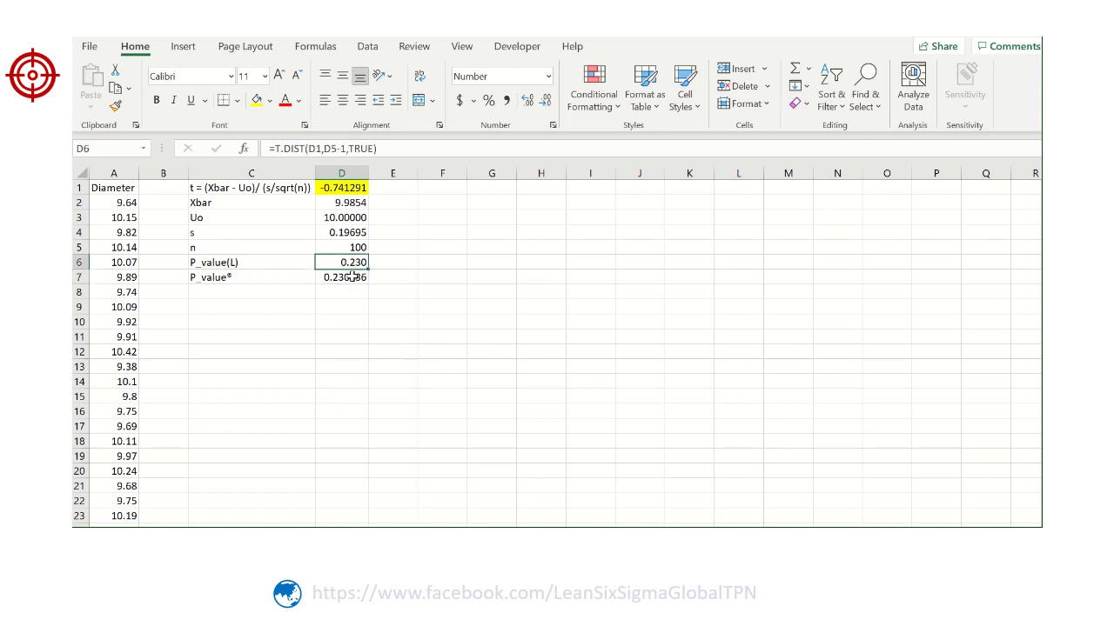
pyautogui.click(352, 276)
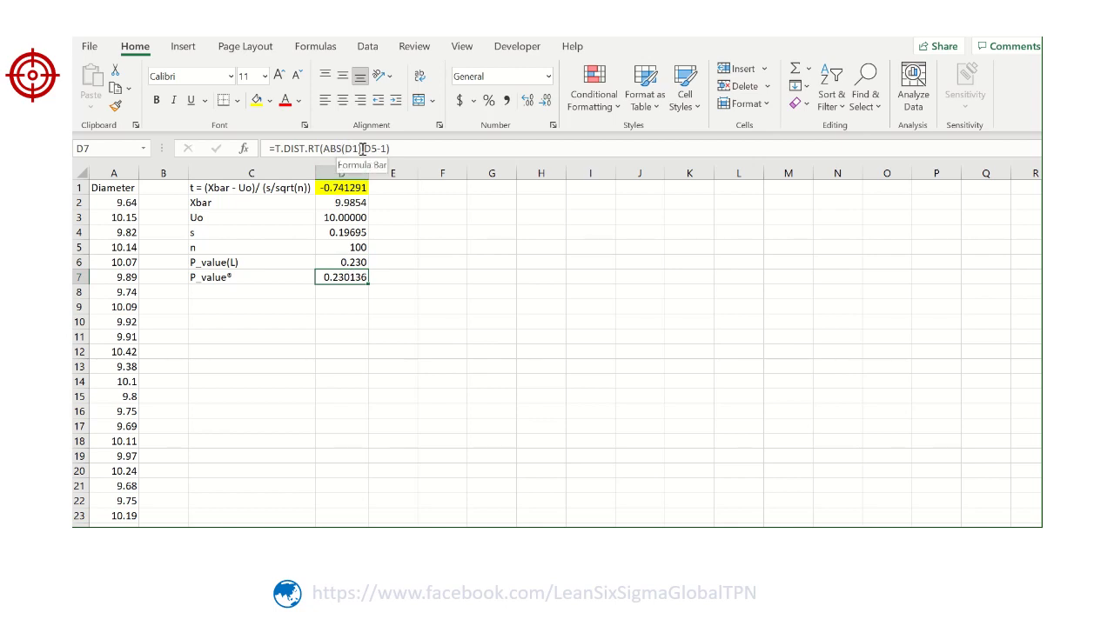
pyautogui.click(344, 145)
pyautogui.press('BackSpace')
pyautogui.press('BackSpace')
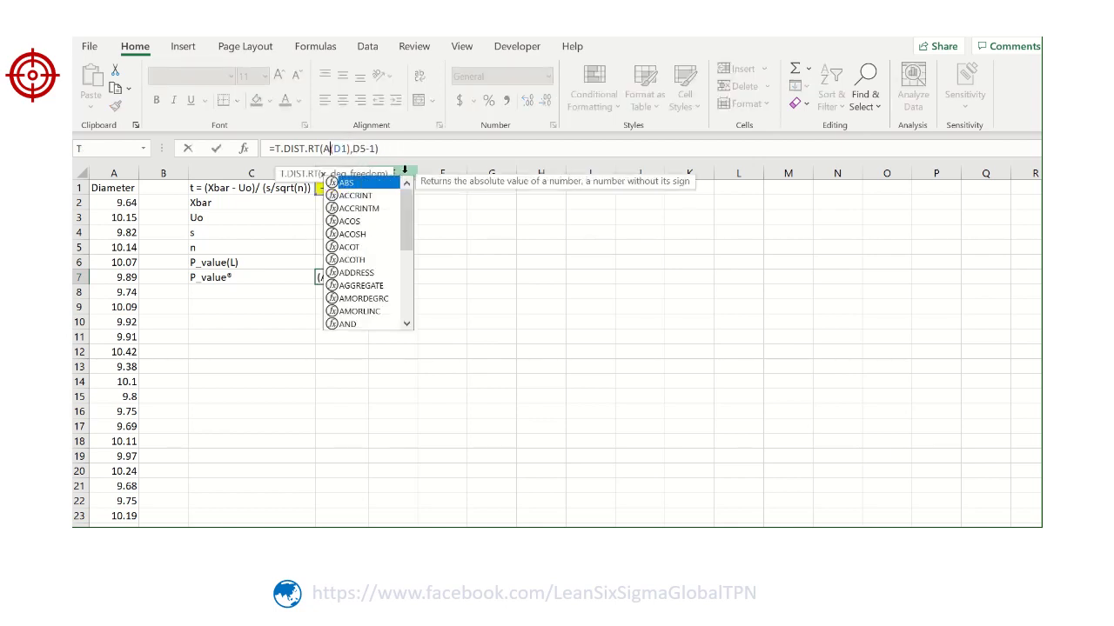
pyautogui.press('BackSpace')
pyautogui.press('BackSpace')
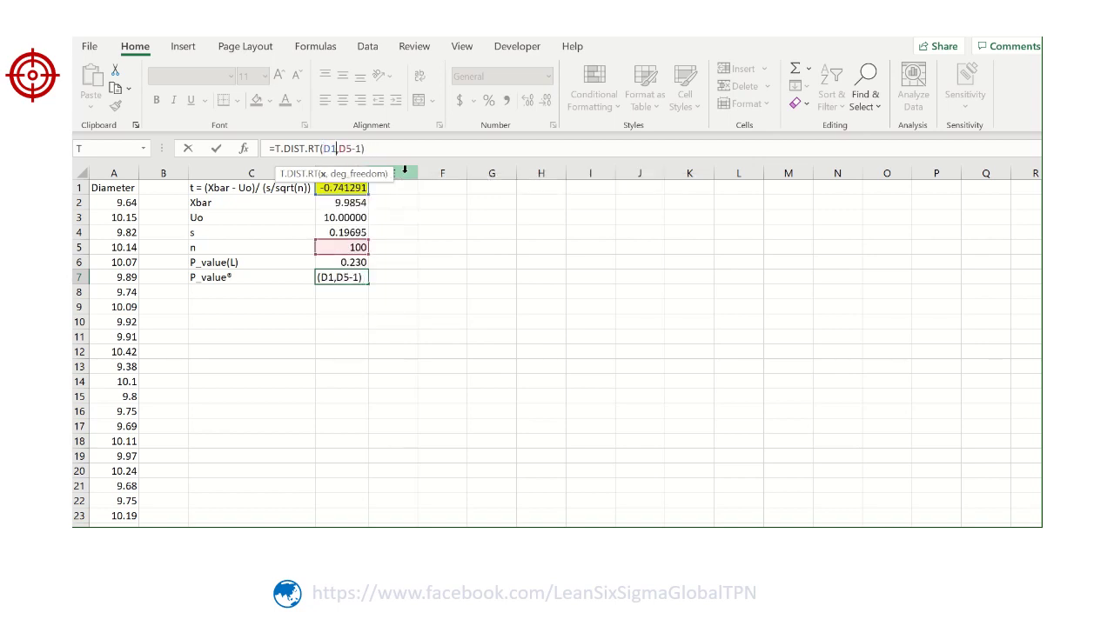
pyautogui.press('Return')
# Step: Reduce D7's decimals so it shows 0.770, matching D6's three decimals
pyautogui.click(347, 277)
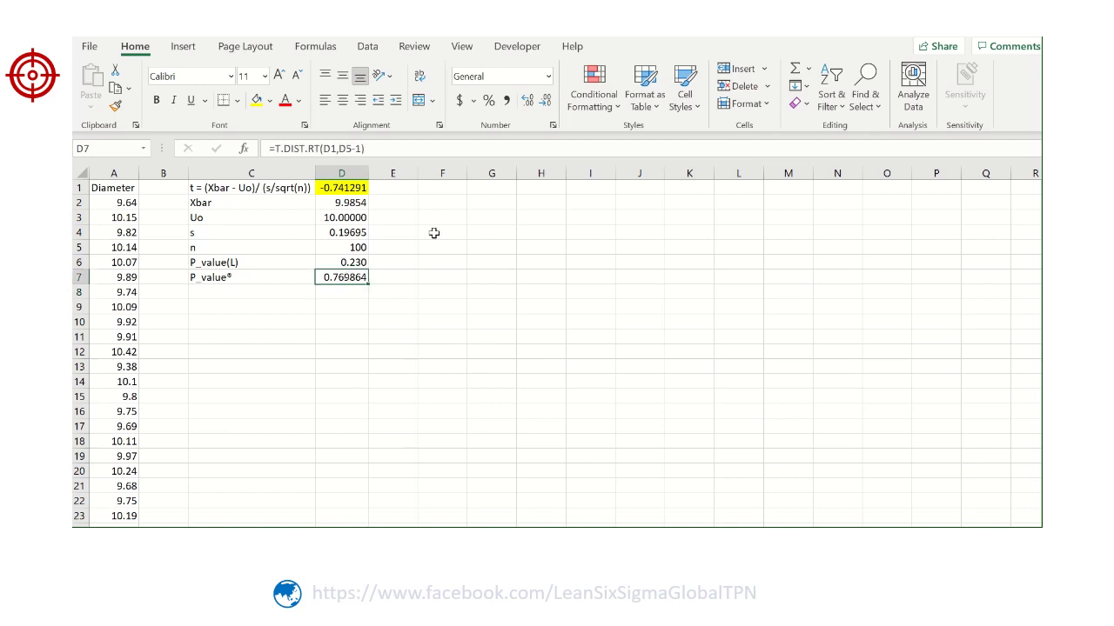
pyautogui.click(542, 102)
pyautogui.click(542, 102)
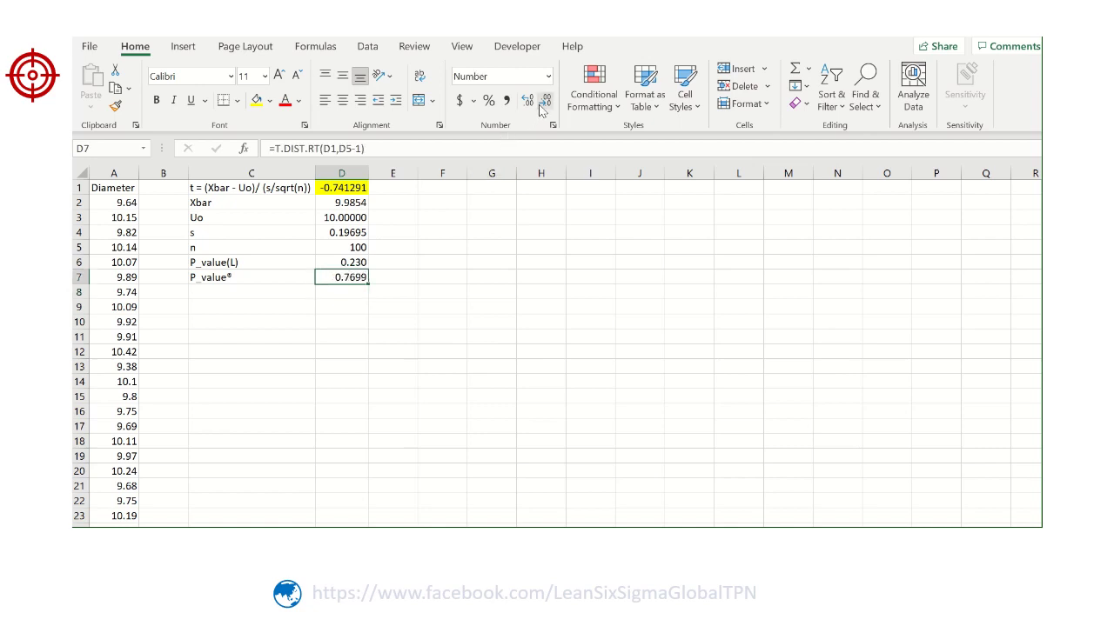
pyautogui.click(542, 102)
pyautogui.click(454, 275)
pyautogui.moveTo(345, 261); pyautogui.dragTo(345, 276)
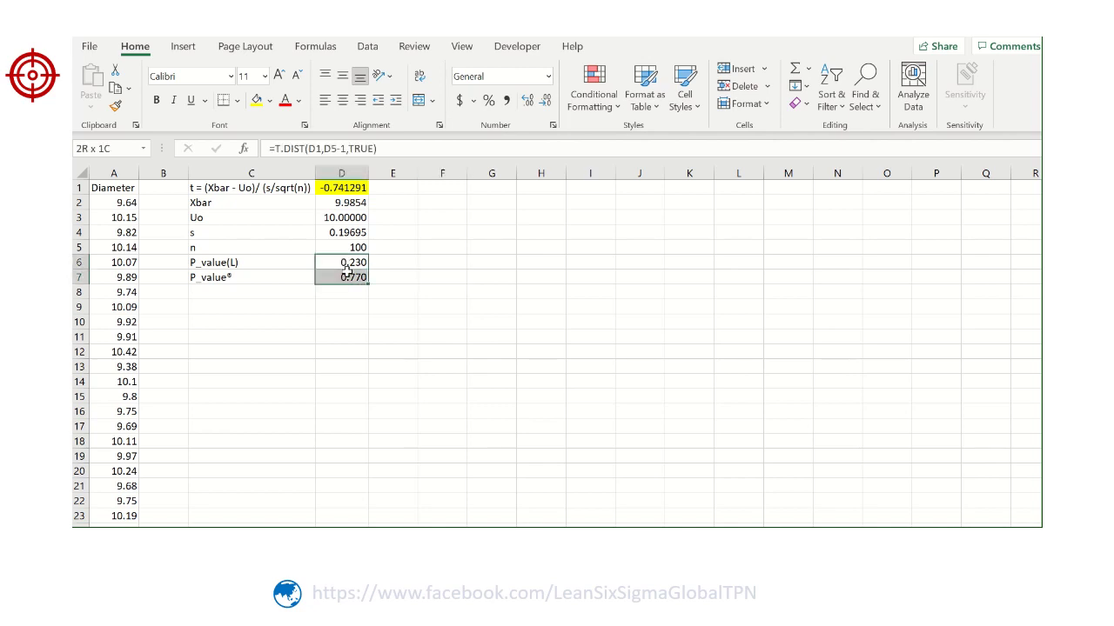
pyautogui.click(257, 294)
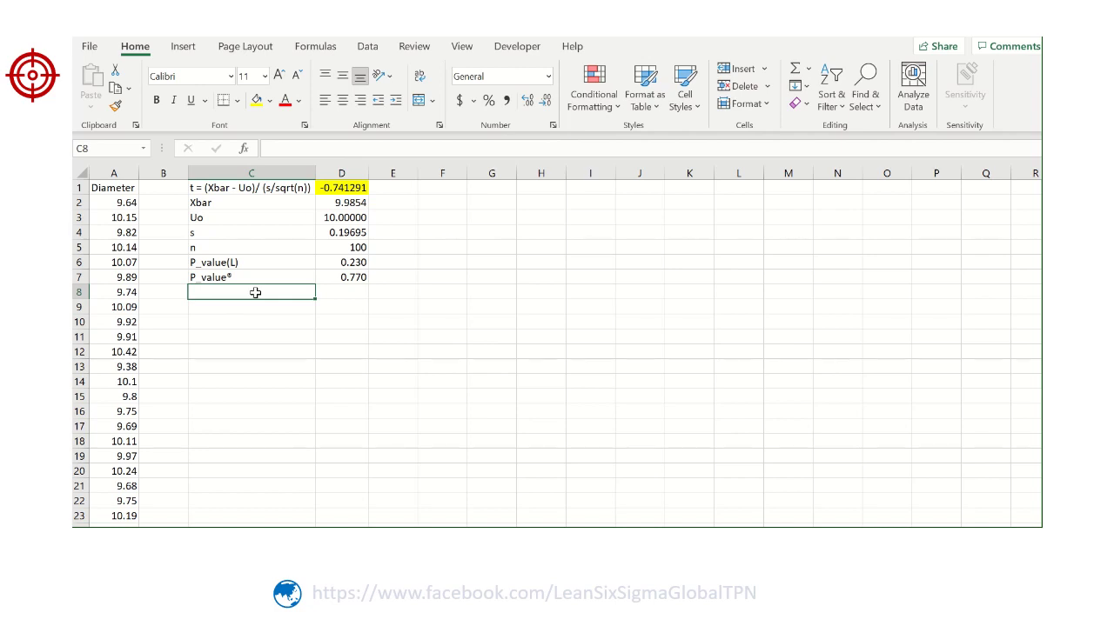
# Step: Enter the label P_value (two-tailed) in C8
pyautogui.press('capslock')
pyautogui.write('p')
pyautogui.press('capslock')
pyautogui.press('capslock')
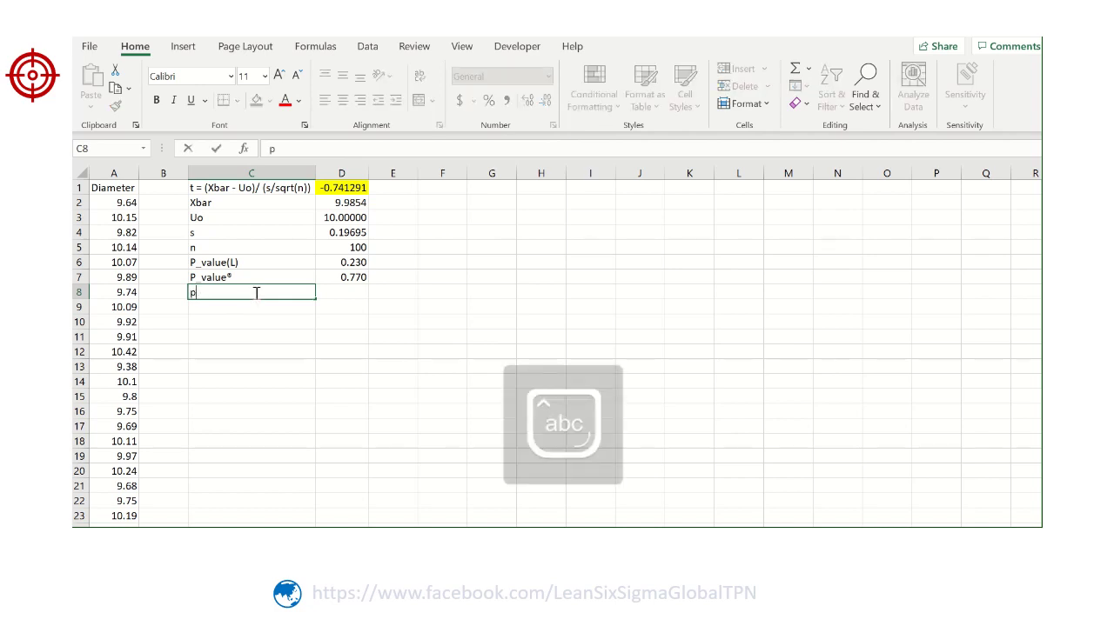
pyautogui.press('capslock')
pyautogui.press('BackSpace')
pyautogui.write('P_')
pyautogui.press('capslock')
pyautogui.write('value (')
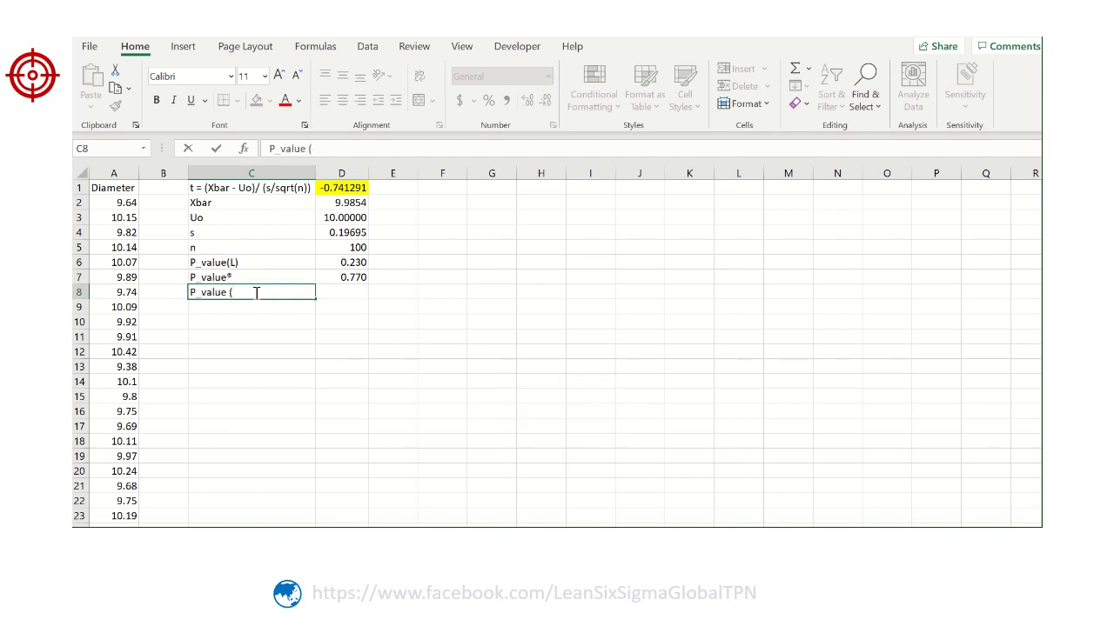
pyautogui.write('two-tailed)')
# Step: Rewrite the C7 label ending as (R) in place of the stray ® symbol
pyautogui.click(257, 277)
pyautogui.doubleClick(259, 277)
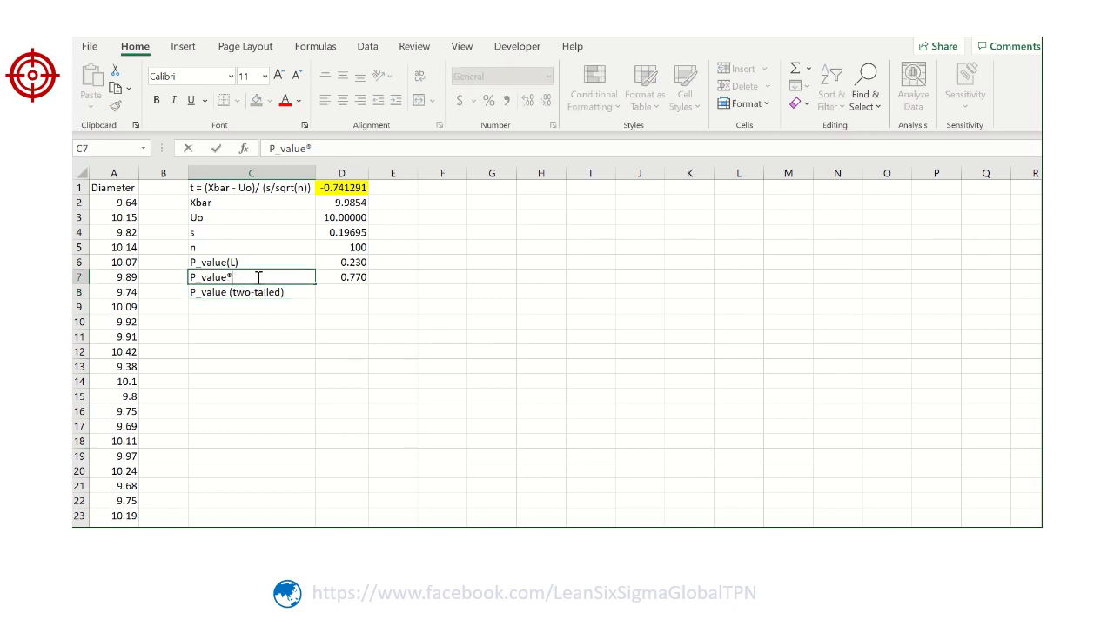
pyautogui.press('BackSpace')
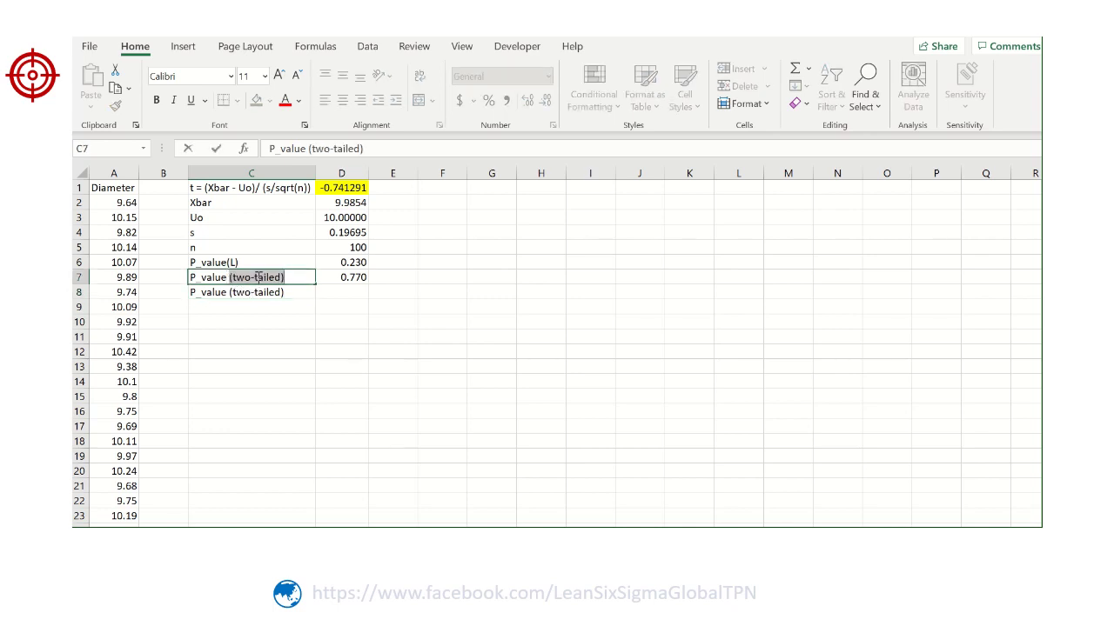
pyautogui.write('(')
pyautogui.press('capslock')
pyautogui.write('R)')
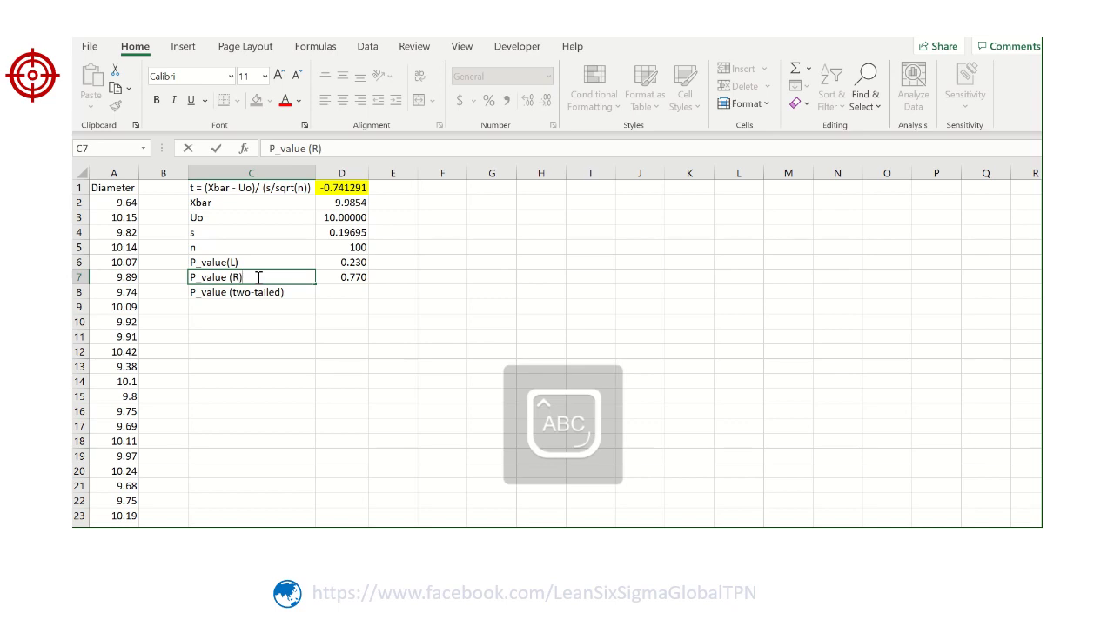
pyautogui.press('Return')
# Step: Fix C7 again after AutoCorrect turned it into ®, so it reads P_value ( R)
pyautogui.click(259, 277)
pyautogui.doubleClick(258, 277)
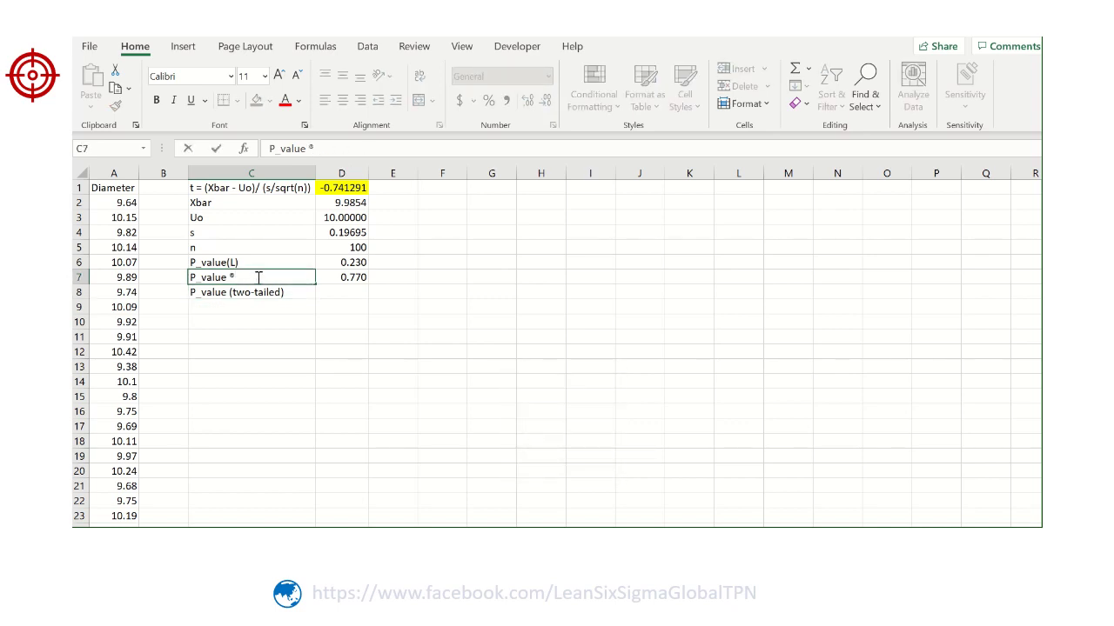
pyautogui.press('BackSpace')
pyautogui.write('(')
pyautogui.press('capslock')
pyautogui.write('r')
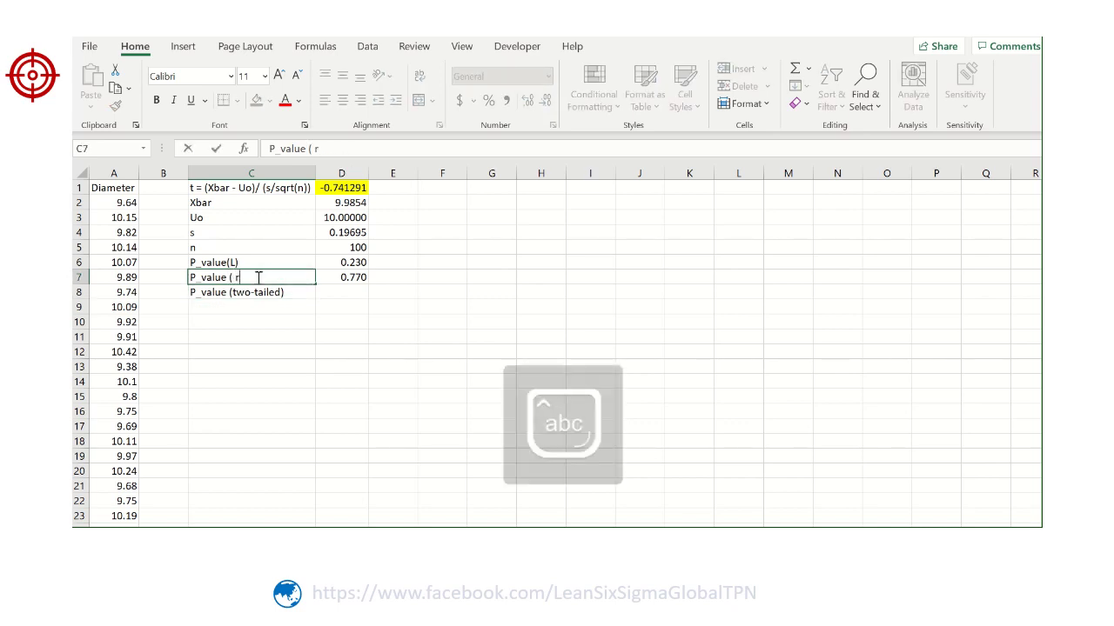
pyautogui.press('capslock')
pyautogui.press('BackSpace')
pyautogui.write('R)')
pyautogui.press('Return')
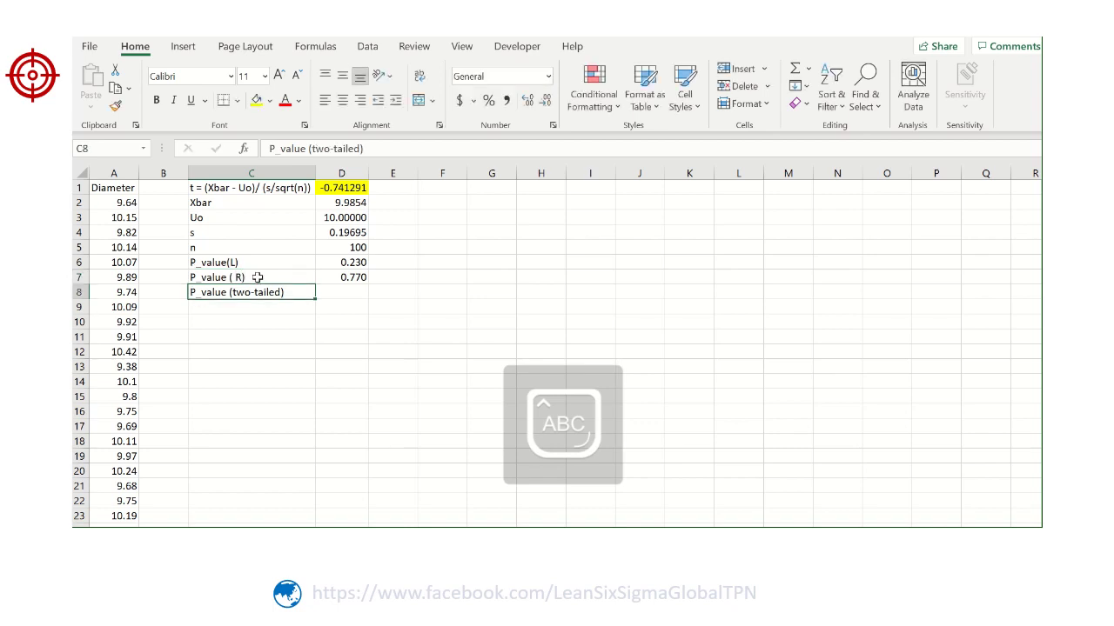
# Step: Enter =T.DIST.2T(ABS(D1),99) in D8 for the two-tailed p-value
pyautogui.click(355, 297)
pyautogui.write('=T')
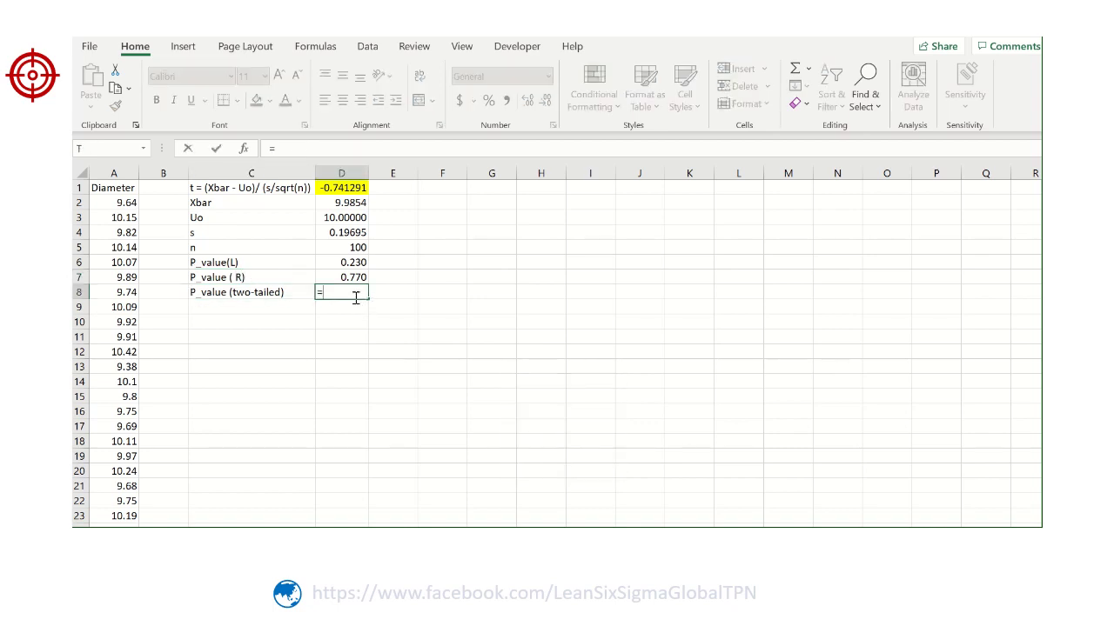
pyautogui.doubleClick(369, 331)
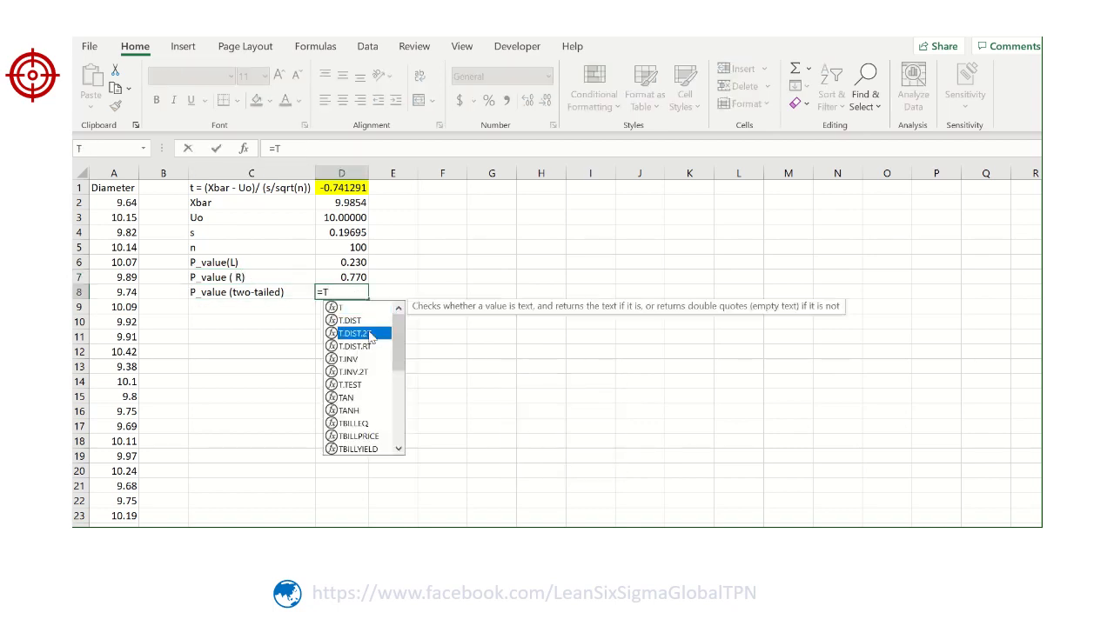
pyautogui.write('ABS')
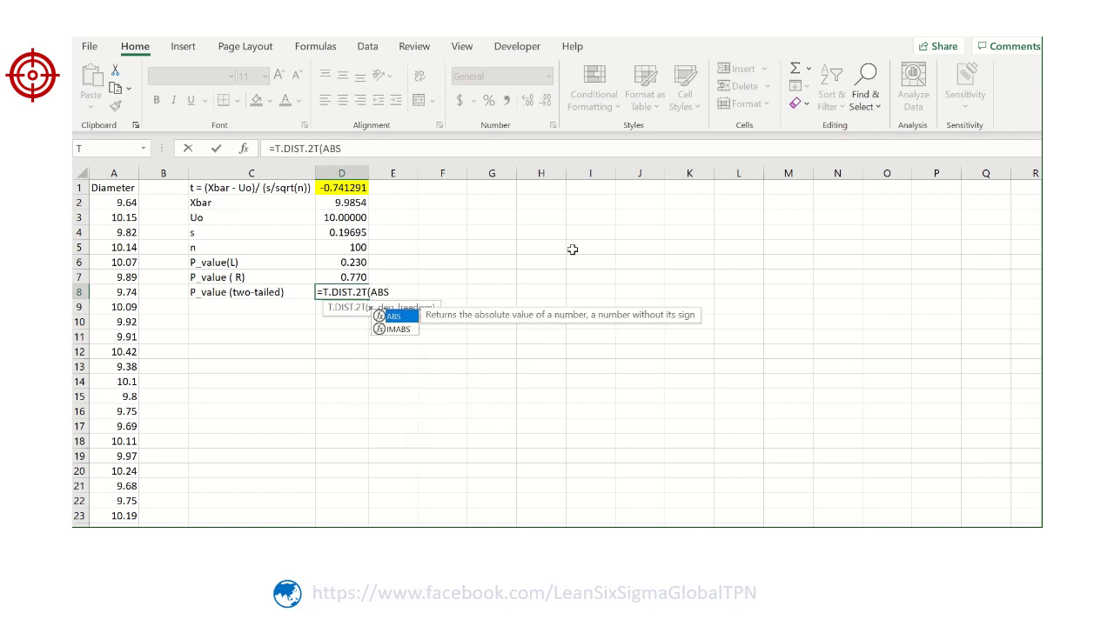
pyautogui.write('9')
pyautogui.press('BackSpace')
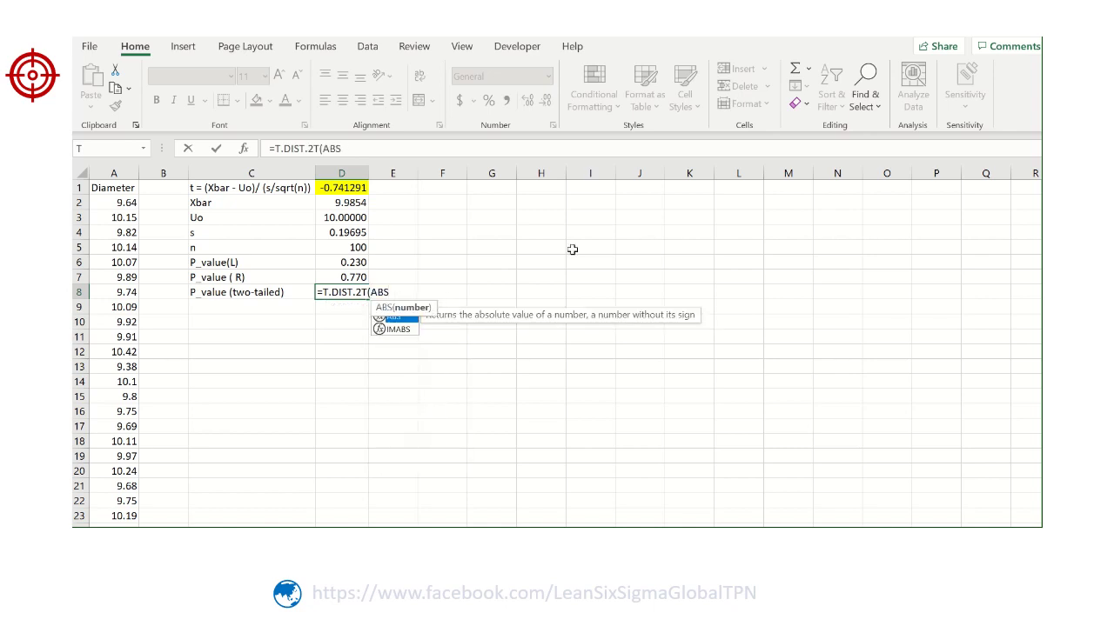
pyautogui.write('(')
pyautogui.click(348, 190)
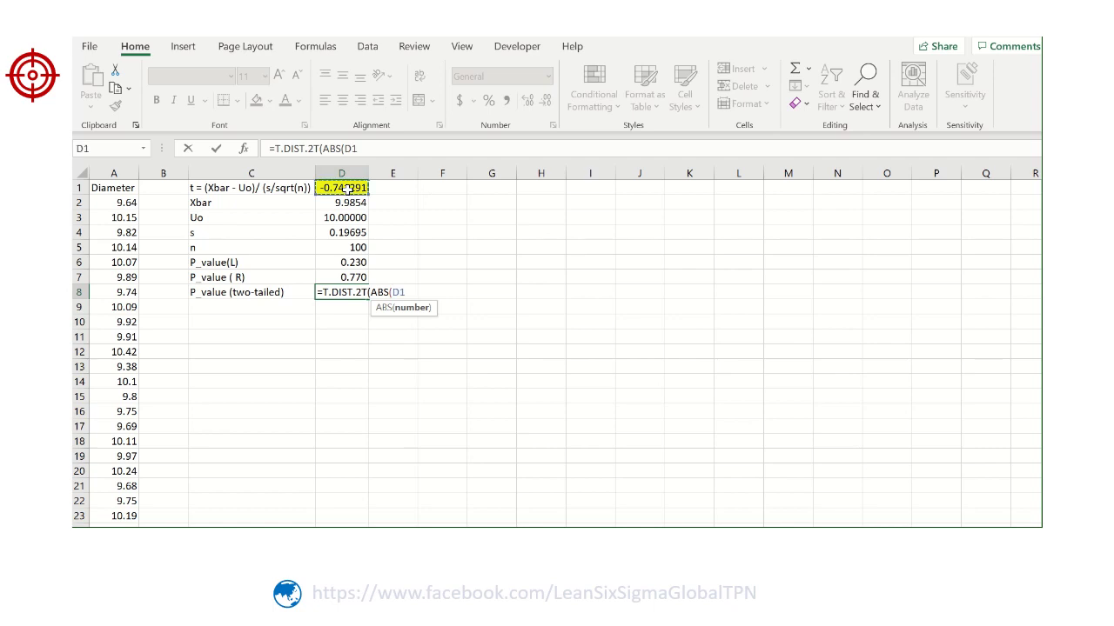
pyautogui.write('),')
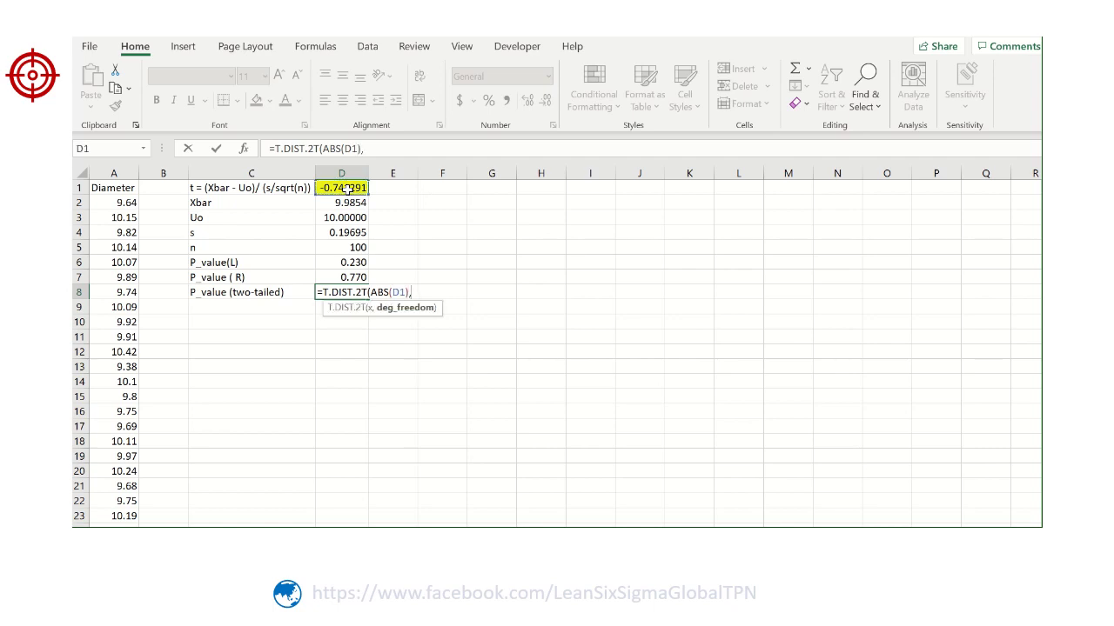
pyautogui.write('99)')
pyautogui.press('Return')
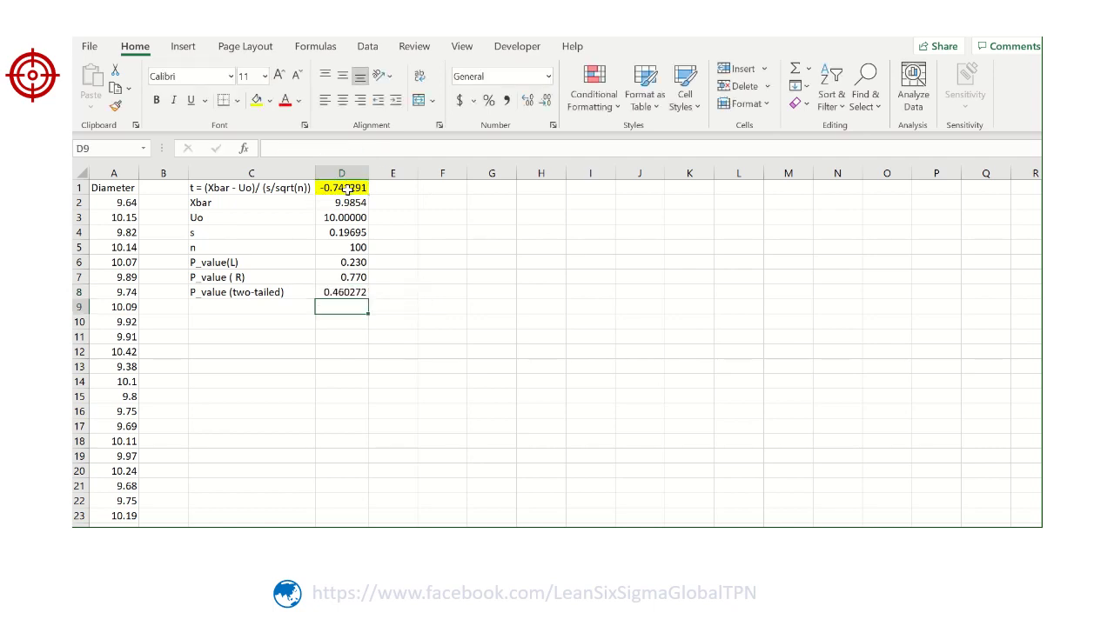
# Step: Reduce D8's decimals so it shows 0.460
pyautogui.click(348, 293)
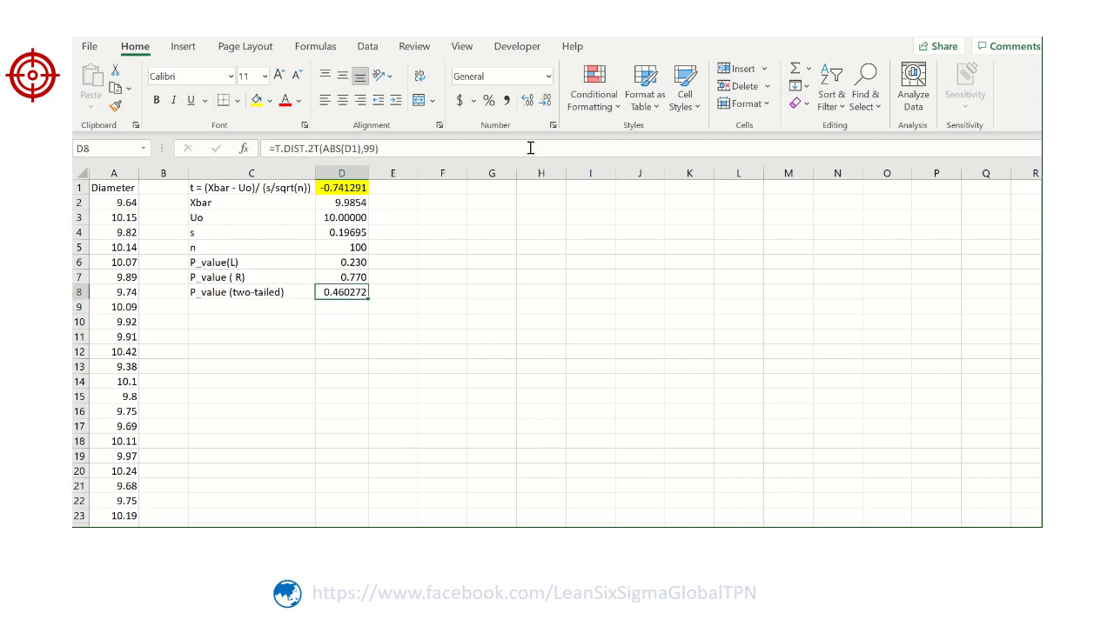
pyautogui.click(542, 102)
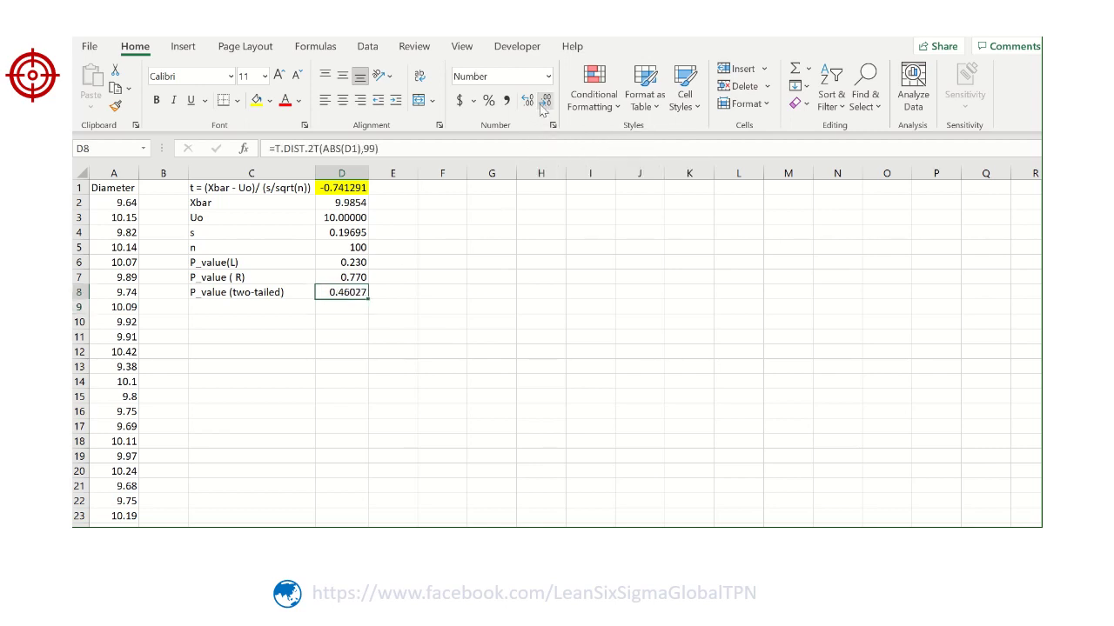
pyautogui.click(543, 102)
pyautogui.click(543, 102)
pyautogui.click(250, 305)
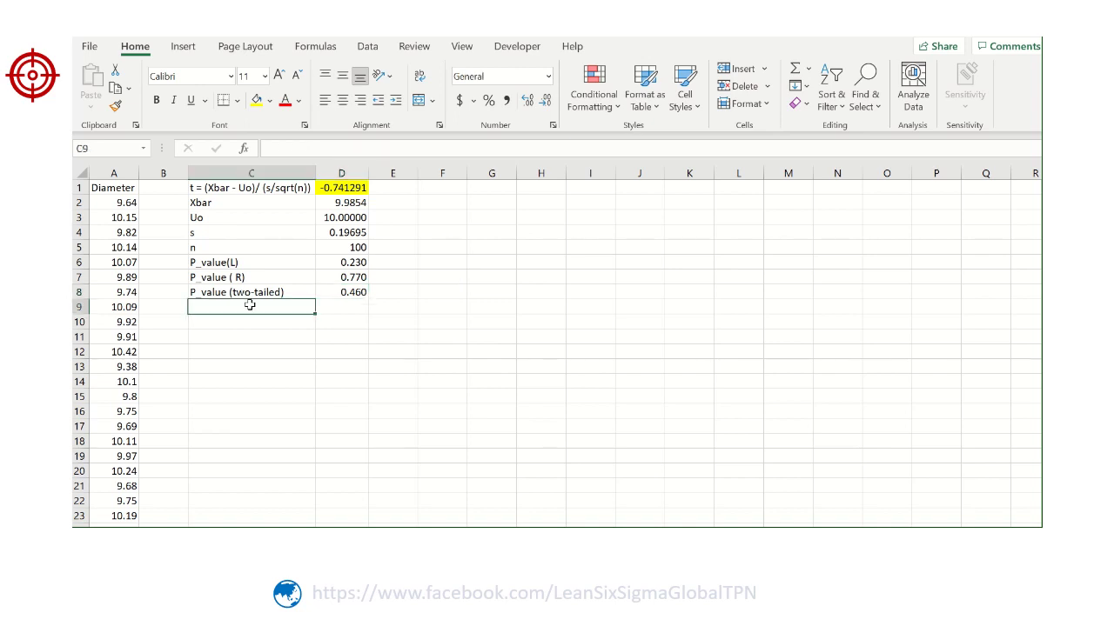
# Step: Type the heading "Confidence Inteval" in C9
pyautogui.press('capslock')
pyautogui.write('CO')
pyautogui.press('BackSpace')
pyautogui.press('BackSpace')
pyautogui.press('capslock')
pyautogui.write('C')
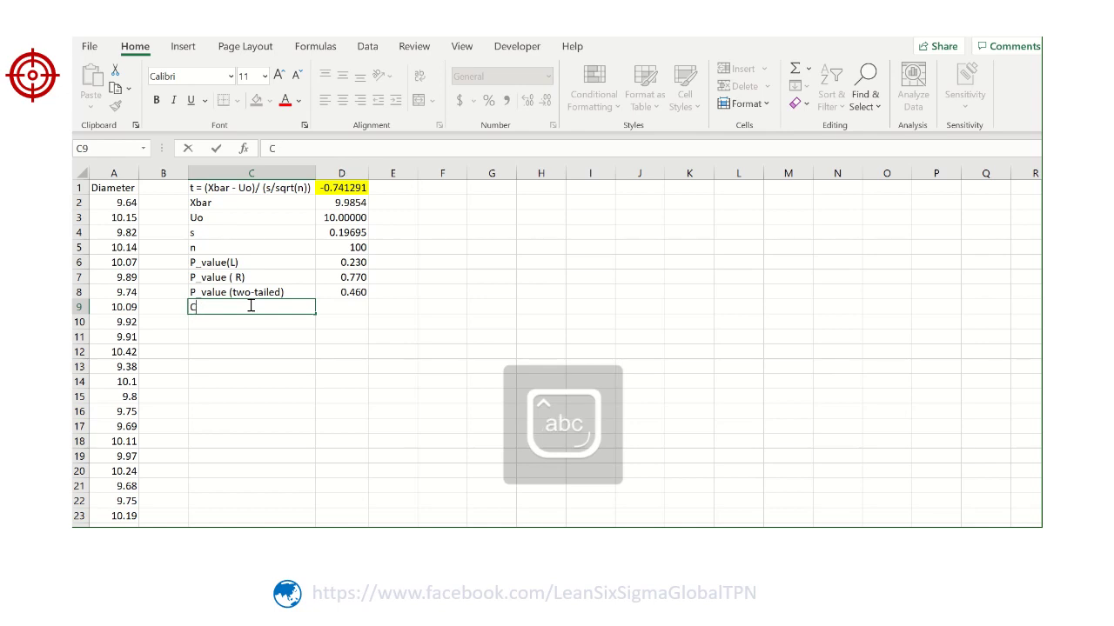
pyautogui.write('onfidenc')
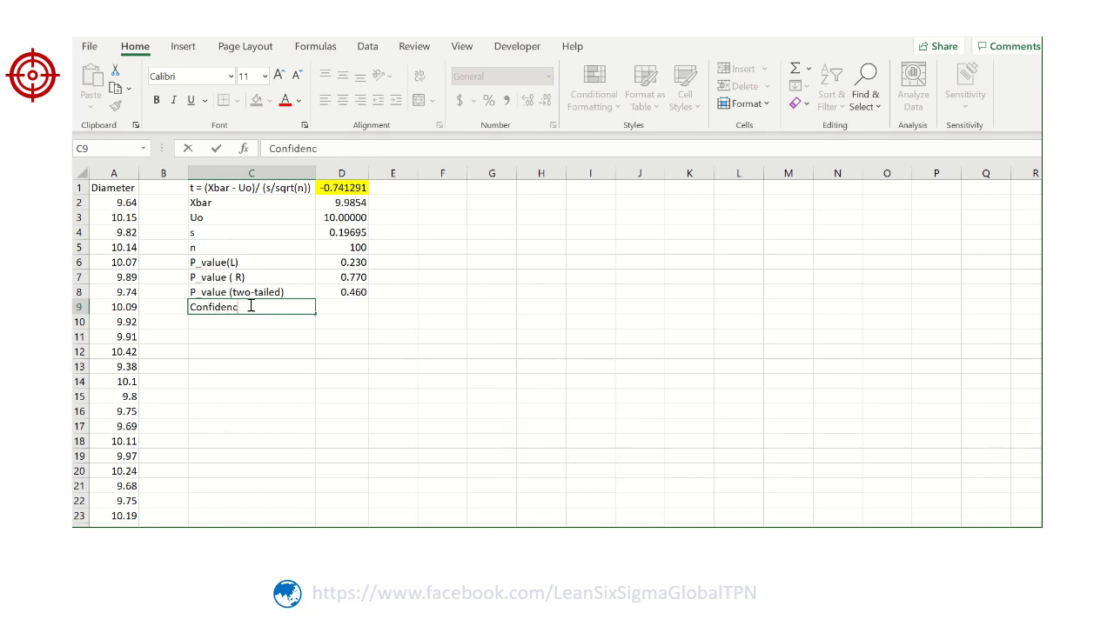
pyautogui.write('e')
pyautogui.press('capslock')
pyautogui.write('I')
pyautogui.press('capslock')
pyautogui.write('ntever')
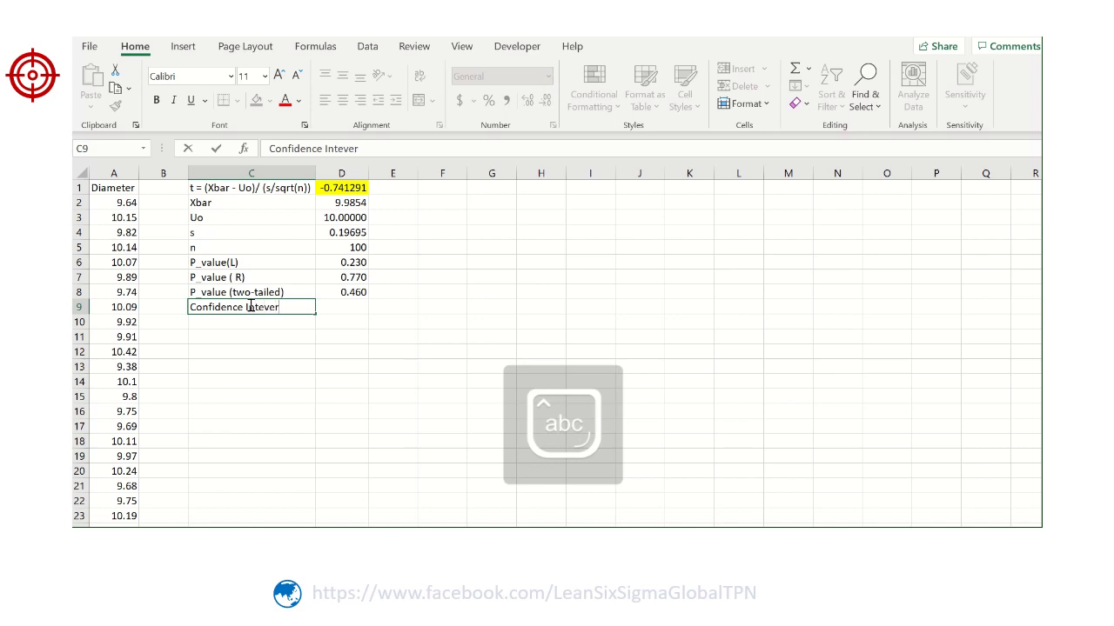
pyautogui.press('BackSpace')
pyautogui.press('BackSpace')
pyautogui.write('al')
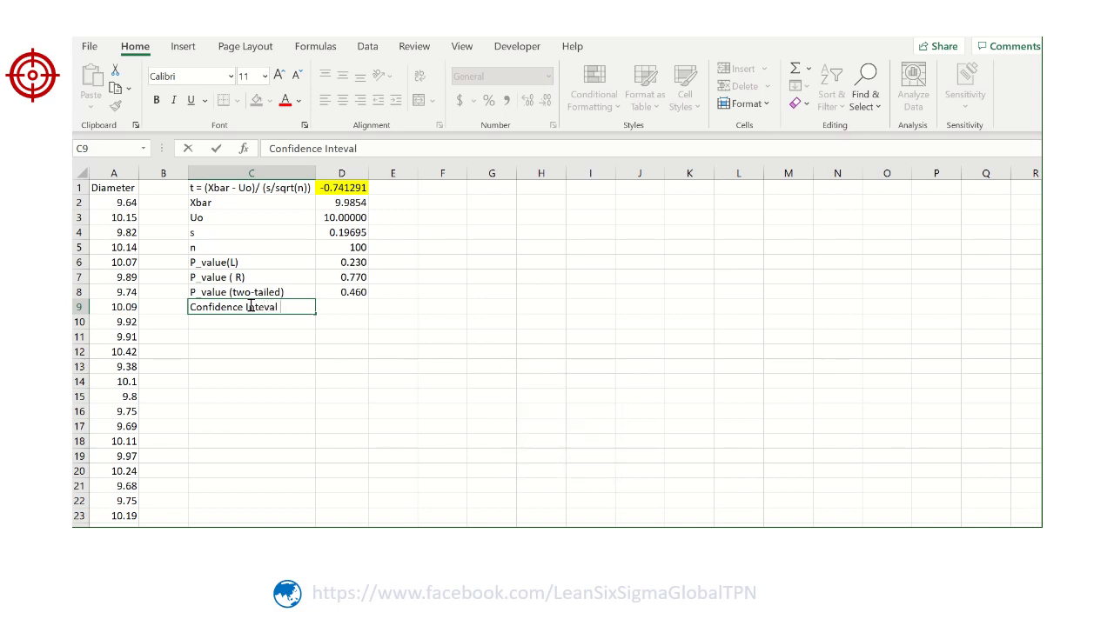
pyautogui.press('Tab')
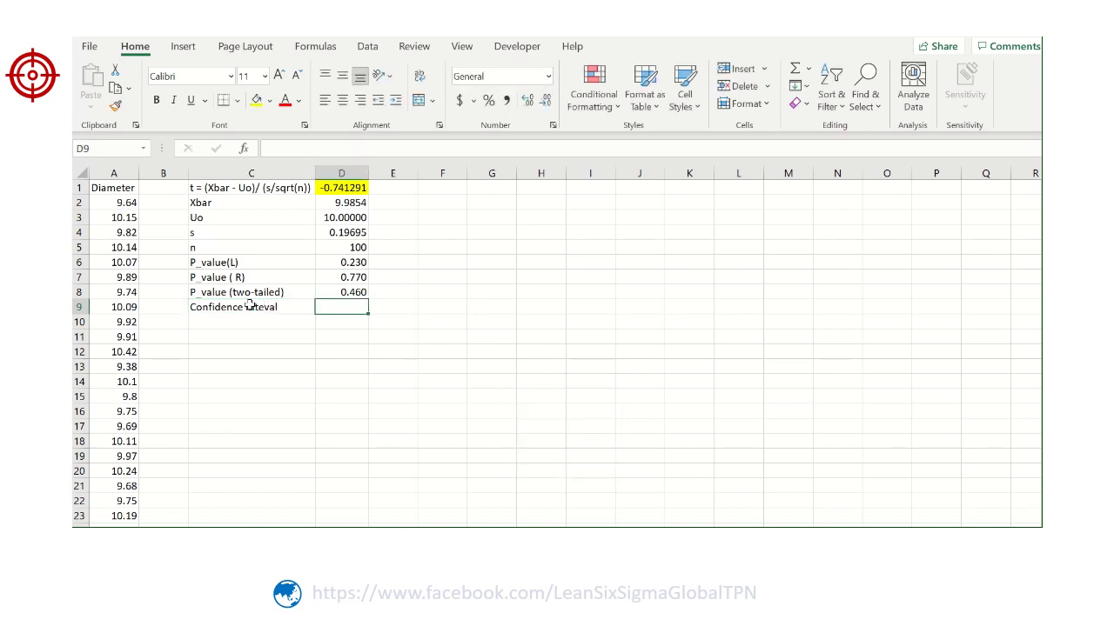
pyautogui.click(250, 305)
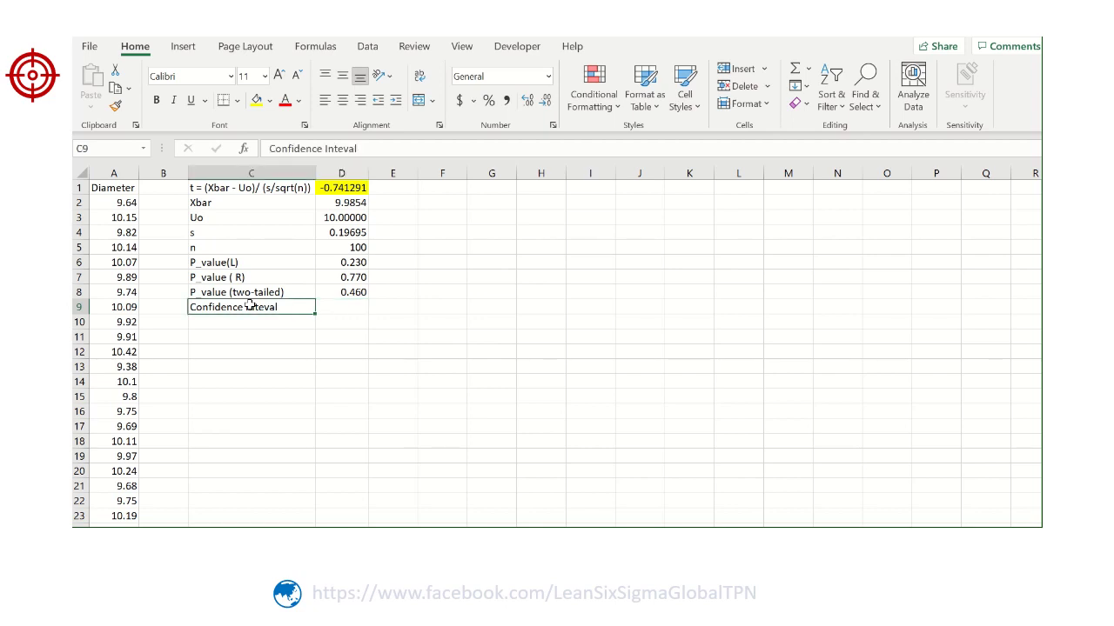
pyautogui.doubleClick(302, 308)
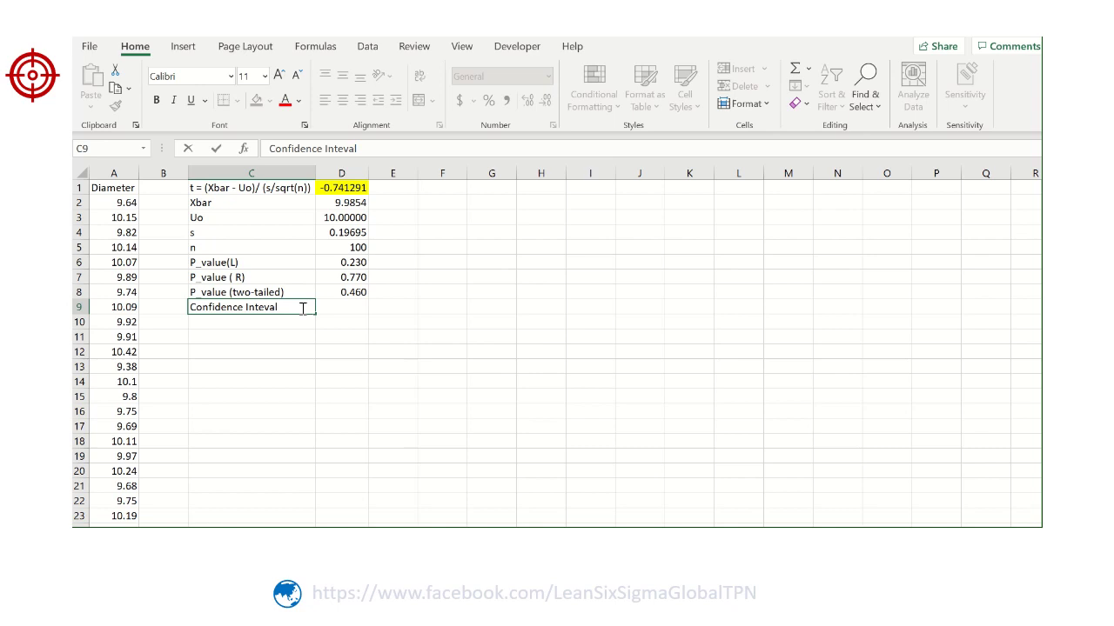
pyautogui.press('Return')
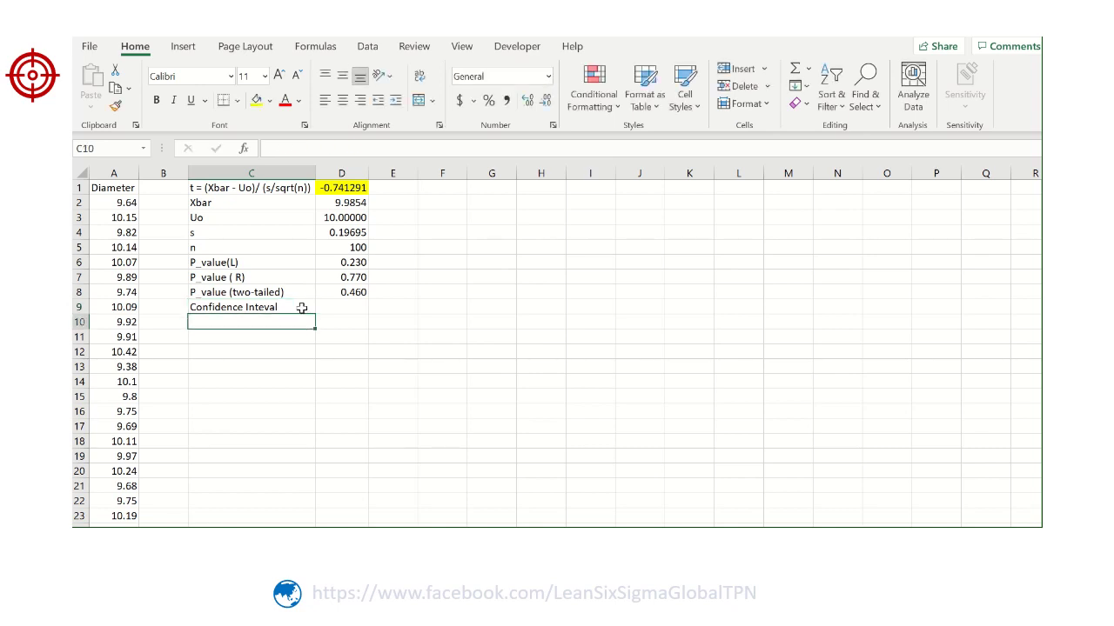
# Step: Type a draft "Xbar +/-/+ ta/2" in C10, then delete it so C10 stays blank
pyautogui.press('capslock')
pyautogui.write('Xbar')
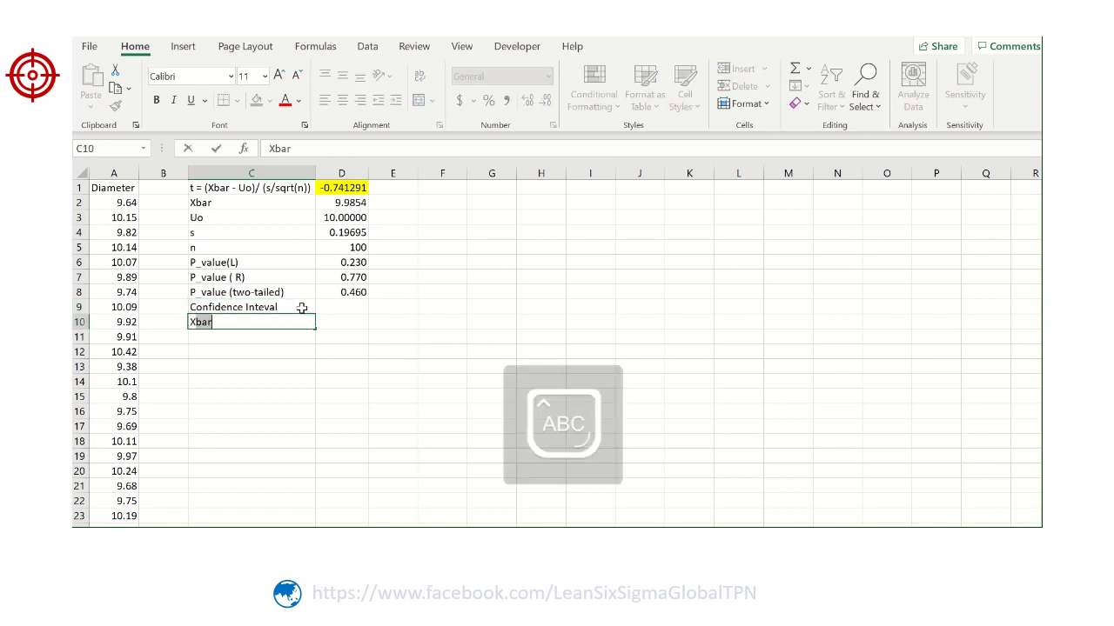
pyautogui.press('capslock')
pyautogui.write('+/')
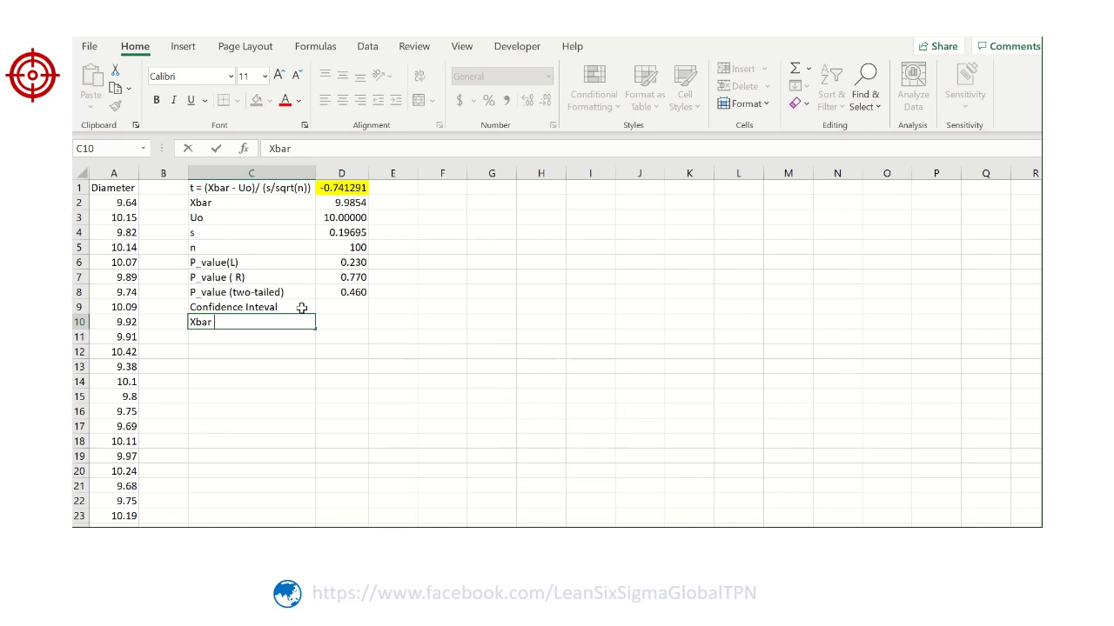
pyautogui.write('-/+ ta/2')
pyautogui.press('BackSpace')
pyautogui.press('BackSpace')
pyautogui.press('BackSpace')
pyautogui.press('BackSpace')
pyautogui.press('BackSpace')
pyautogui.press('BackSpace')
pyautogui.press('BackSpace')
pyautogui.press('BackSpace')
pyautogui.press('BackSpace')
pyautogui.press('BackSpace')
pyautogui.press('BackSpace')
pyautogui.press('Return')
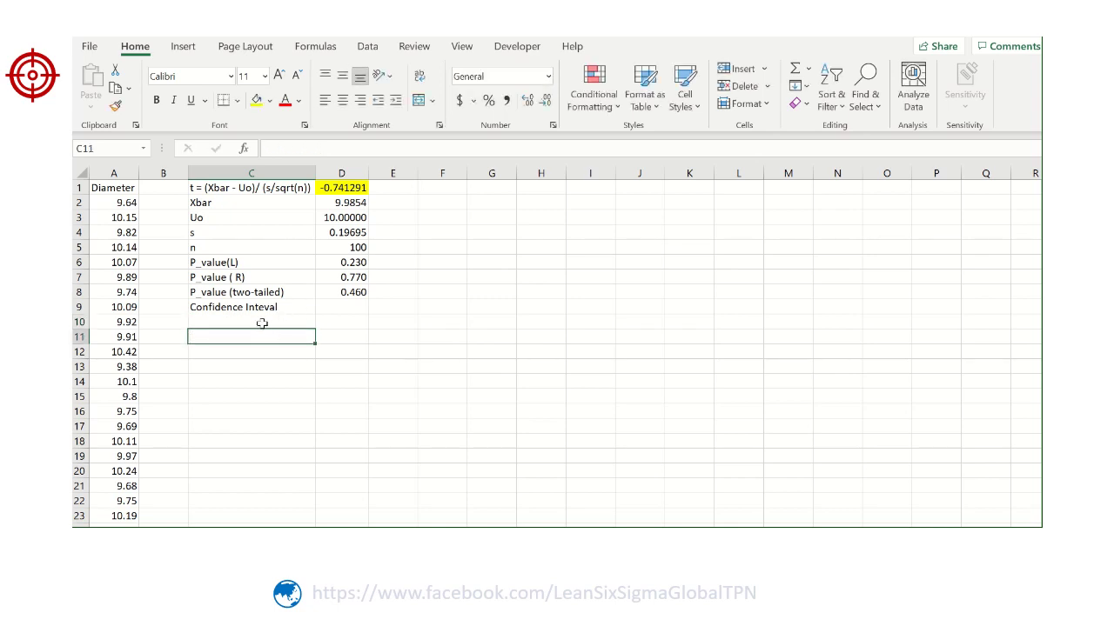
pyautogui.click(262, 322)
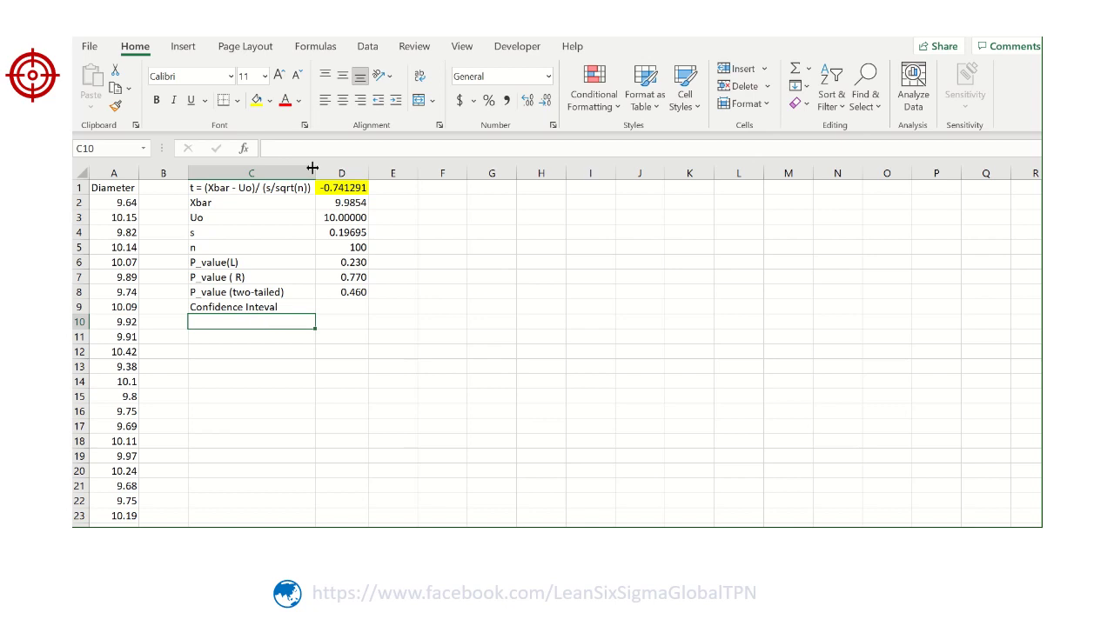
# Step: Insert the Greek letter α into C10 from the Symbol dialog
pyautogui.click(182, 48)
pyautogui.click(994, 116)
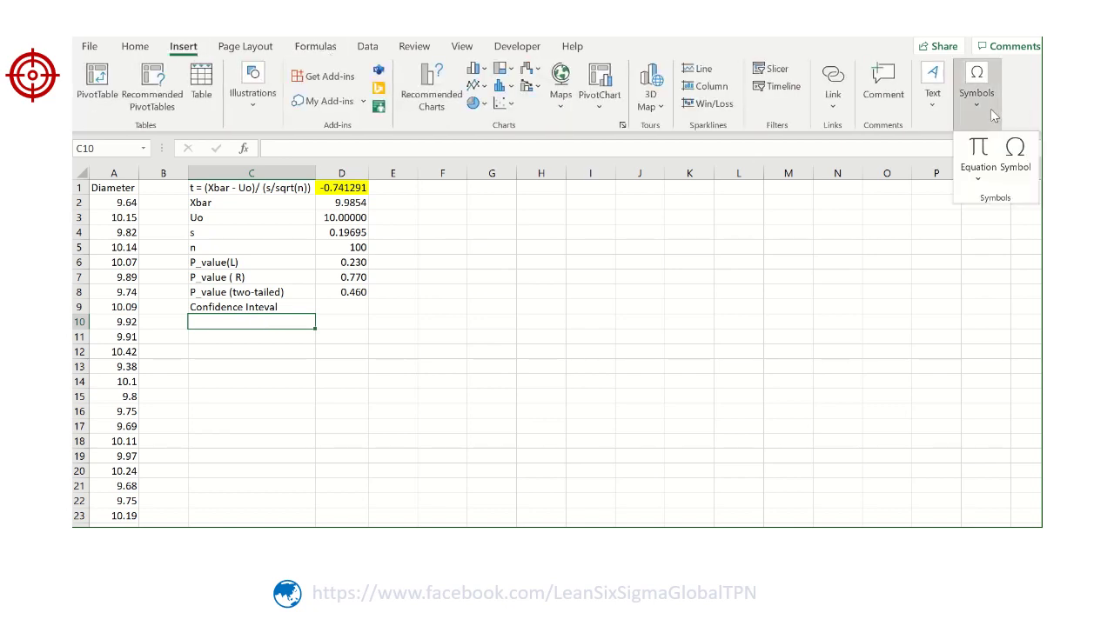
pyautogui.click(1015, 157)
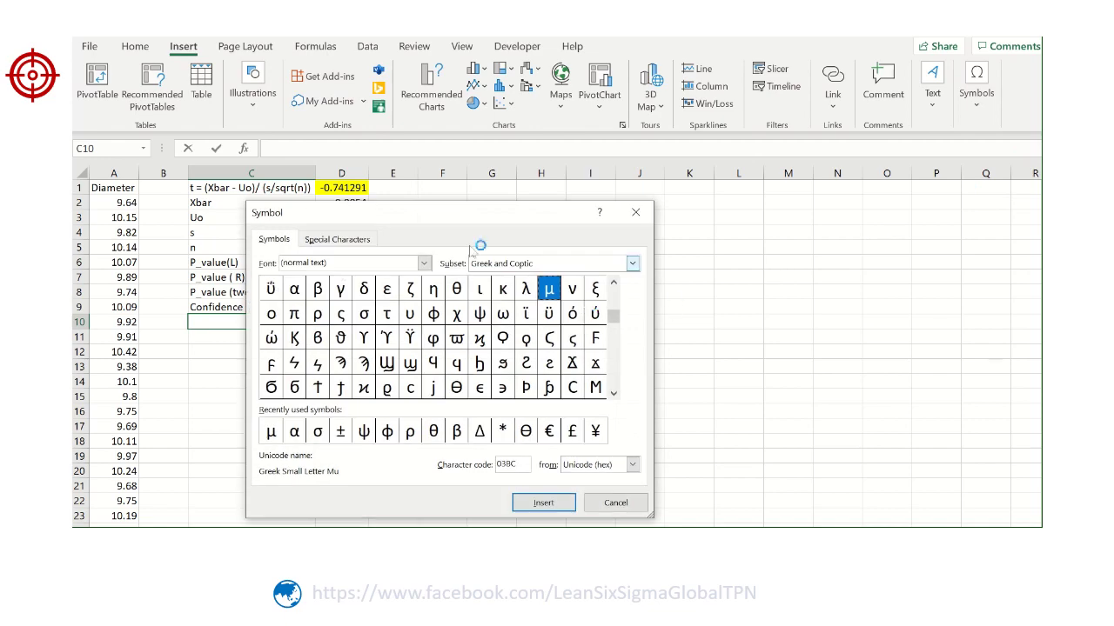
pyautogui.moveTo(444, 219); pyautogui.dragTo(630, 191)
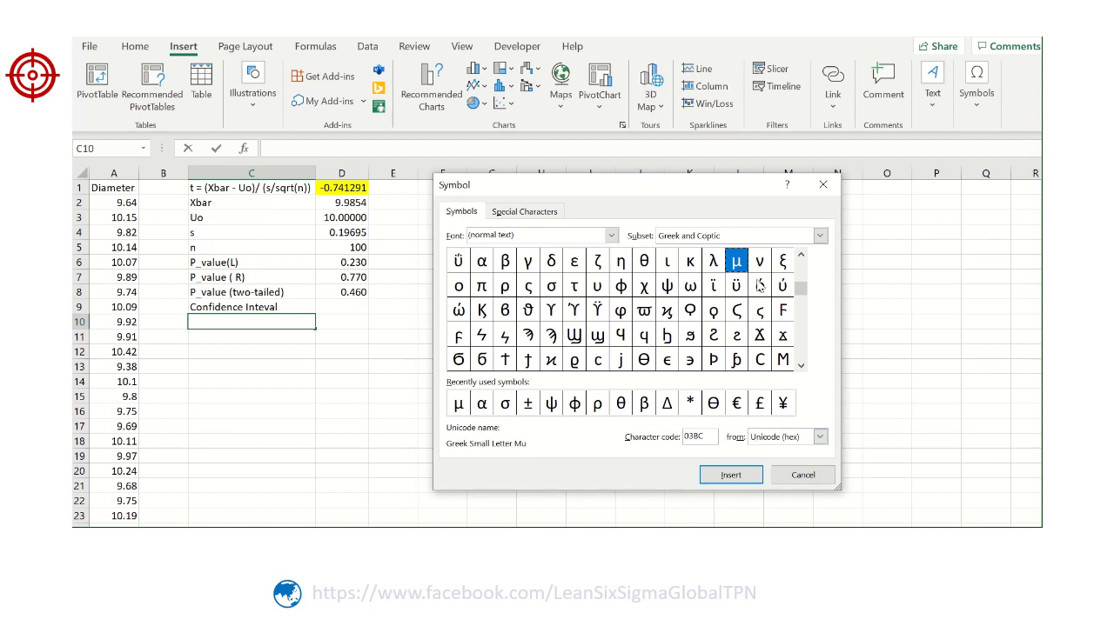
pyautogui.click(485, 406)
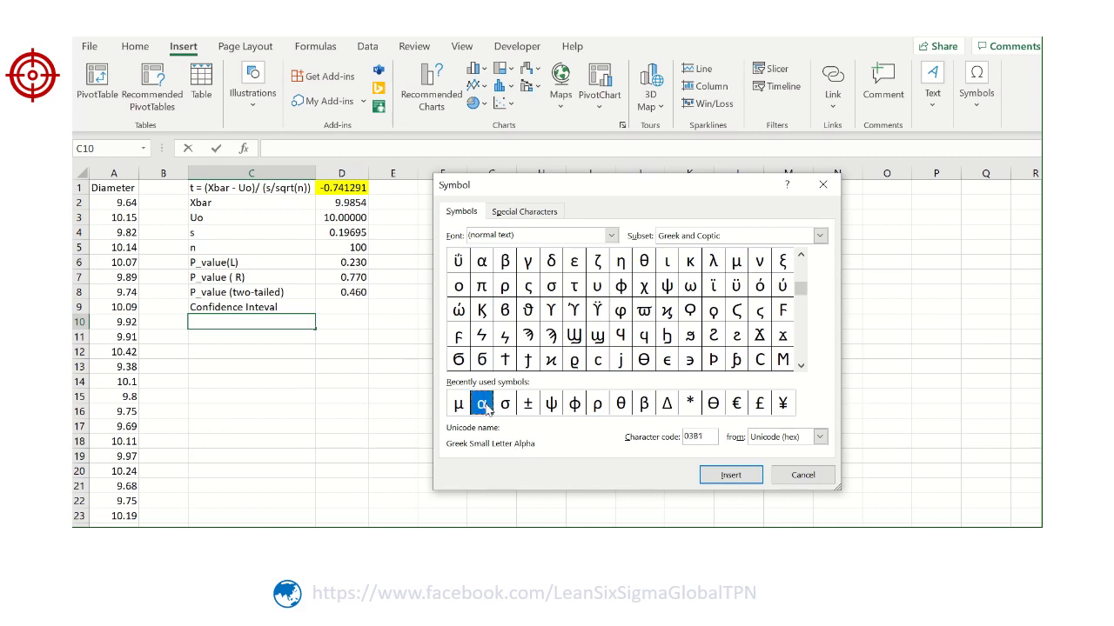
pyautogui.doubleClick(484, 406)
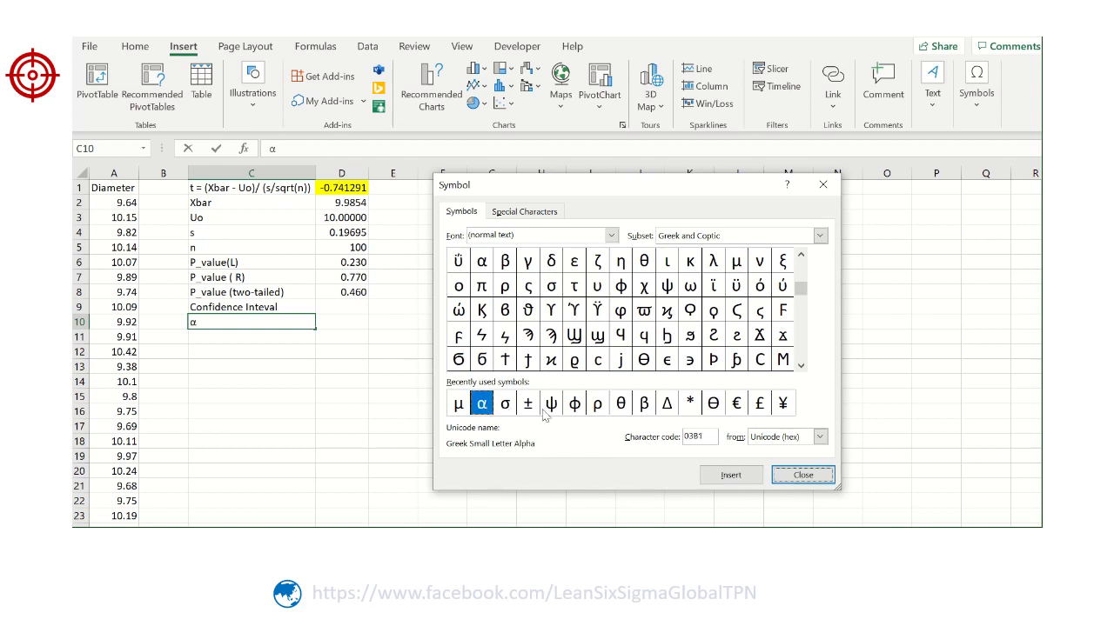
pyautogui.click(789, 477)
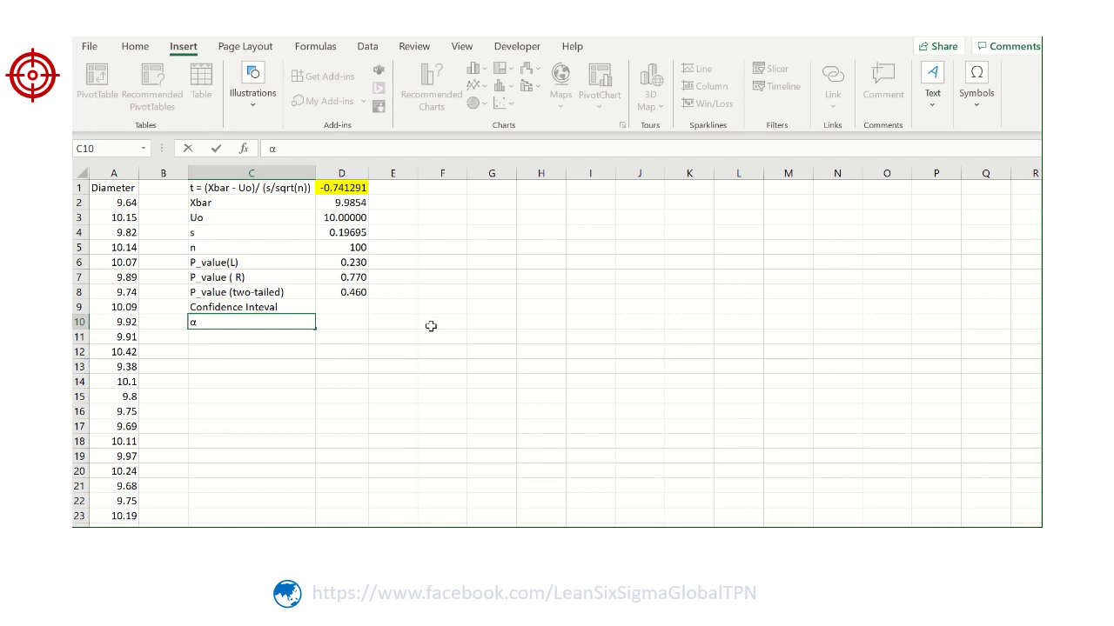
# Step: Type "CI = Xbar" at the start of C10's text
pyautogui.press('capslock')
pyautogui.write('A')
pyautogui.press('BackSpace')
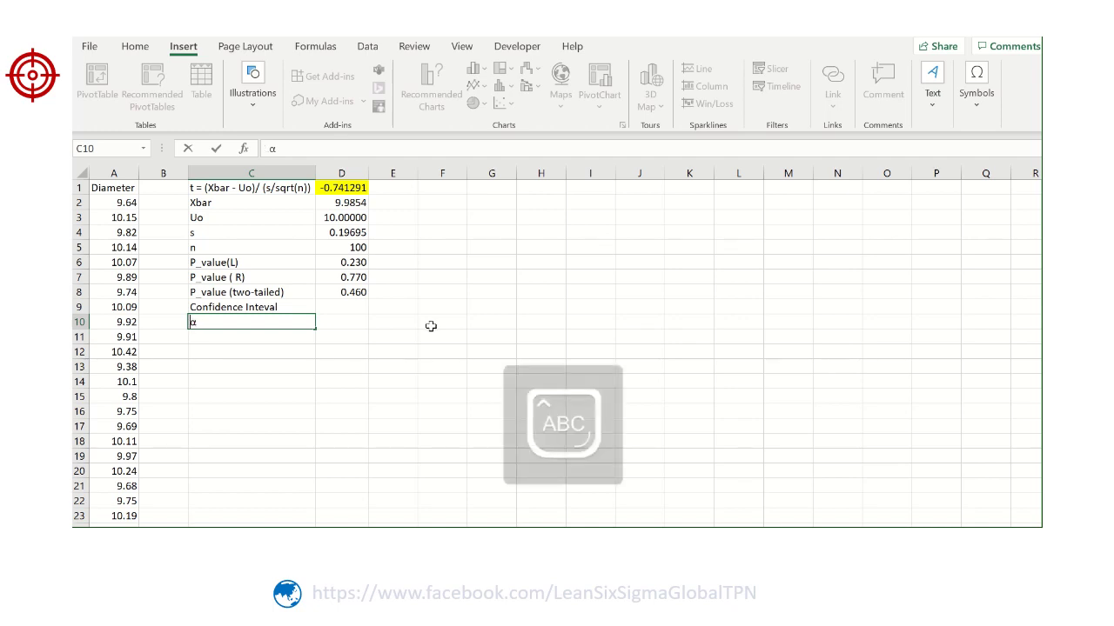
pyautogui.press('capslock')
pyautogui.press('Home')
pyautogui.press('capslock')
pyautogui.write('CI =')
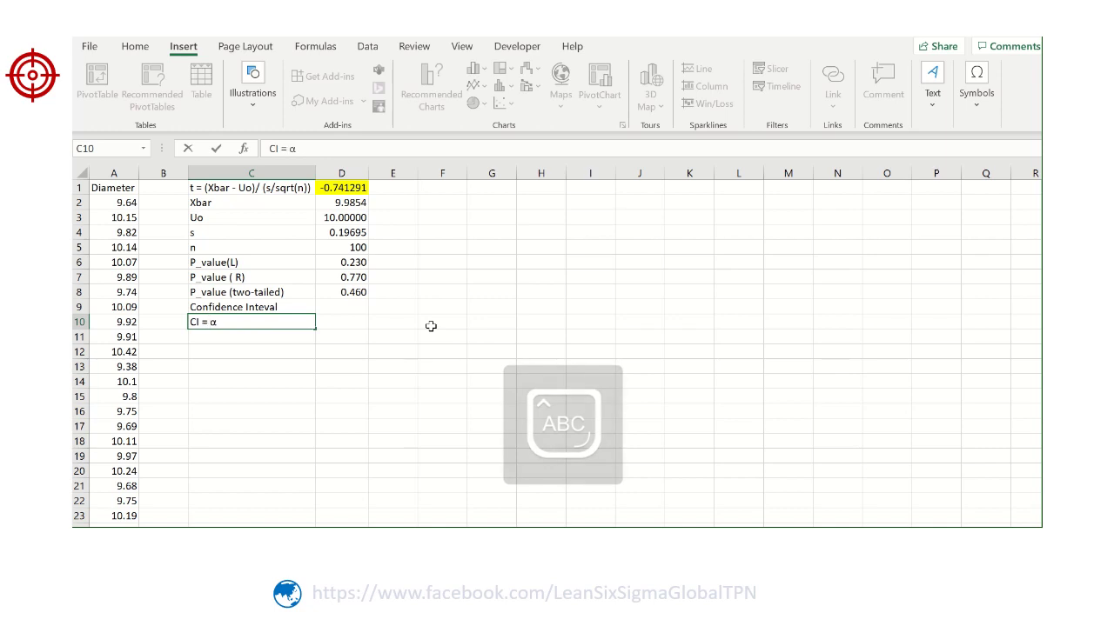
pyautogui.press('capslock')
pyautogui.write('Xbar')
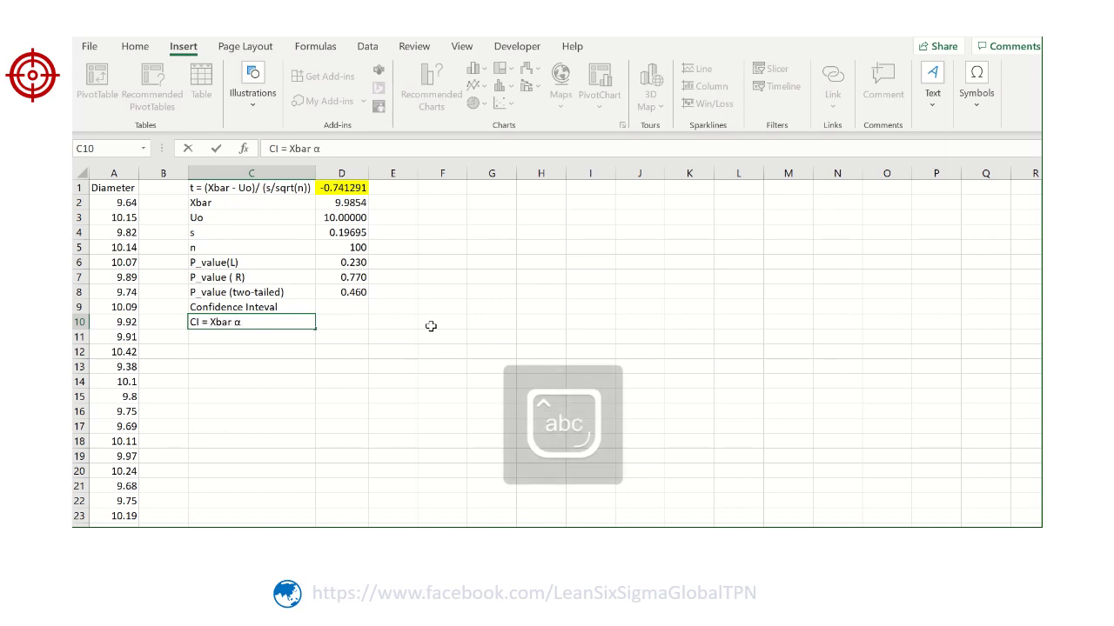
# Step: Insert the ± sign after Xbar from the Symbol dialog
pyautogui.click(978, 85)
pyautogui.click(1015, 161)
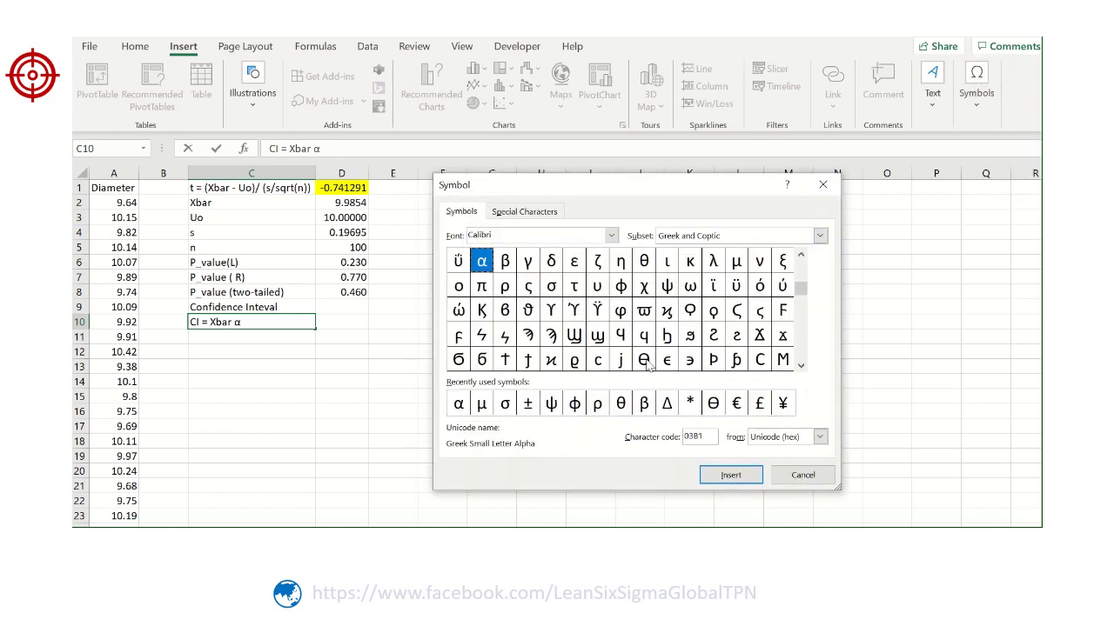
pyautogui.click(528, 404)
pyautogui.click(731, 475)
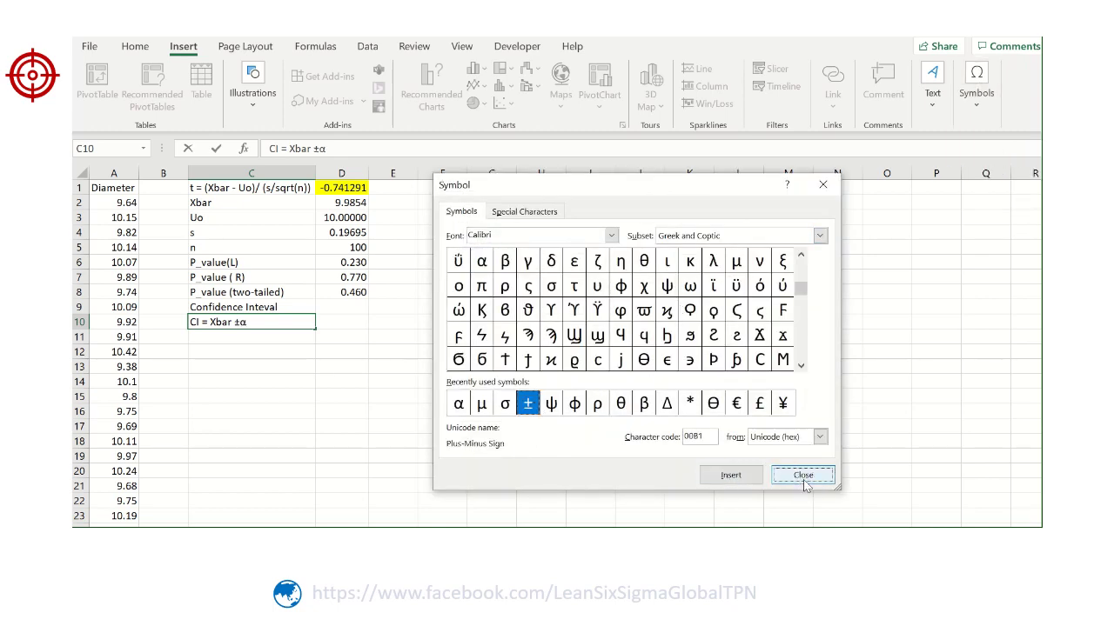
pyautogui.click(802, 477)
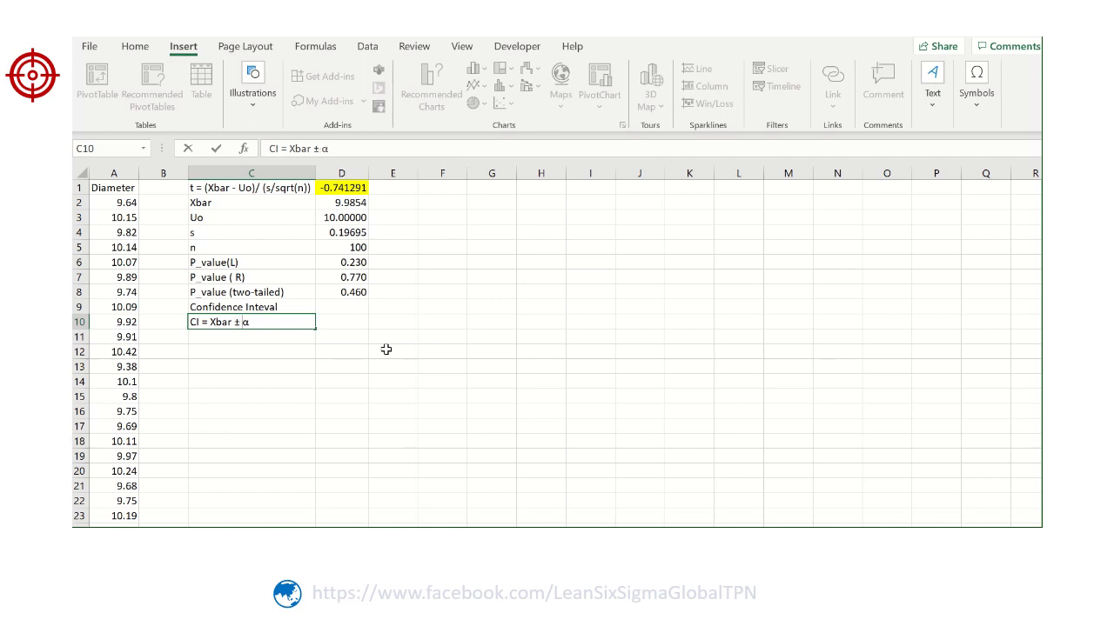
# Step: Complete the text with Tα/2 * (s/sqrt(n)) and widen column C to fit it
pyautogui.write('t')
pyautogui.press('Right')
pyautogui.write('/2')
pyautogui.press('BackSpace')
pyautogui.press('capslock')
pyautogui.write('T')
pyautogui.press('capslock')
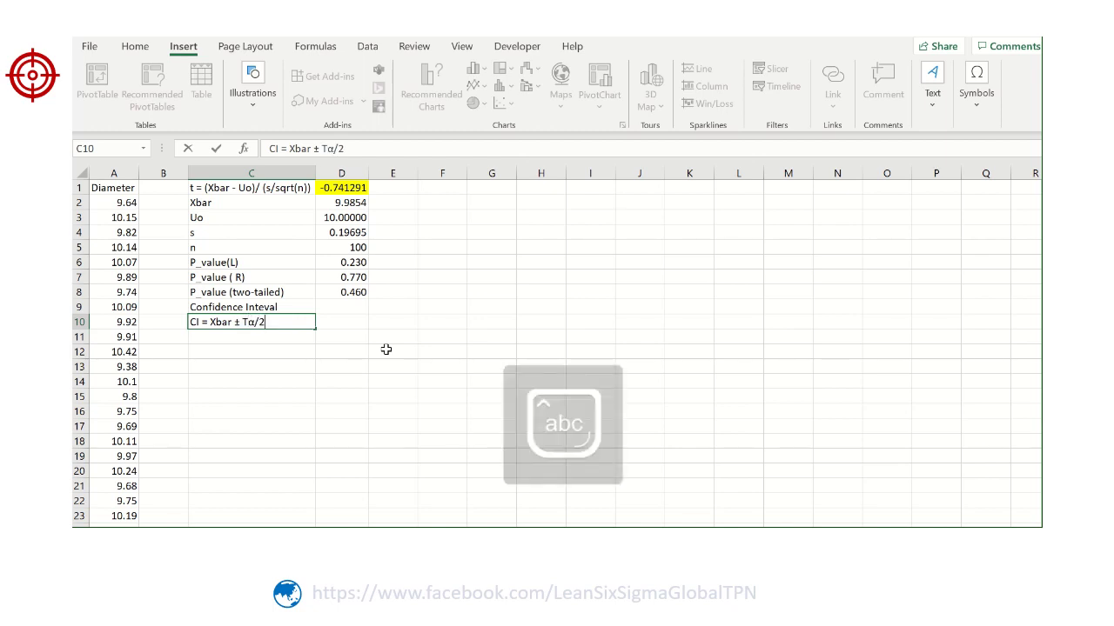
pyautogui.write('*')
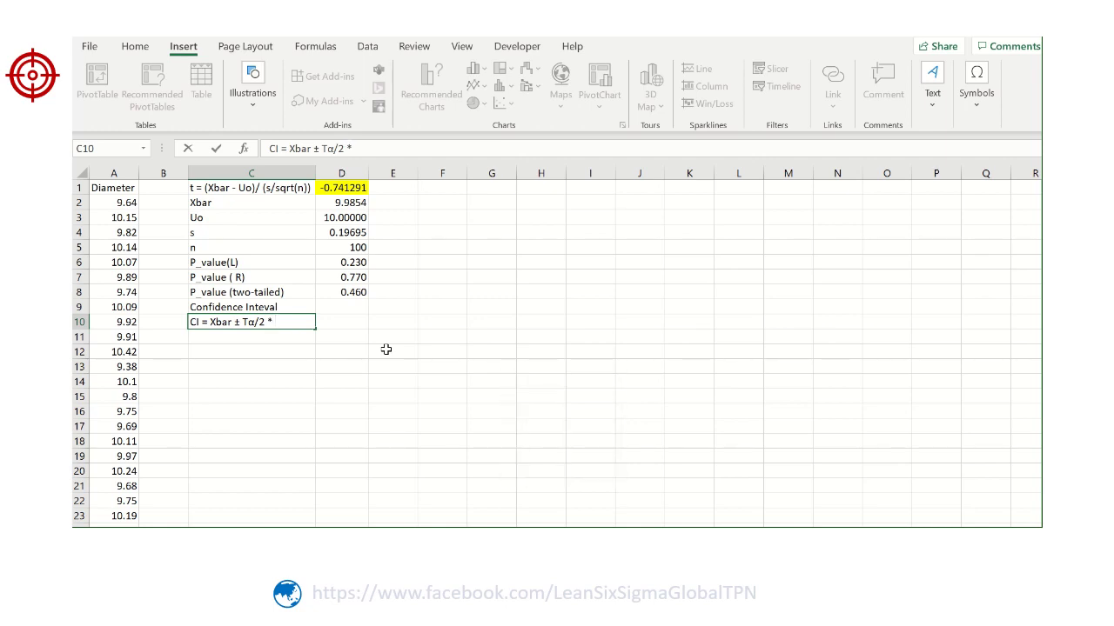
pyautogui.write(' (s/sqrt(n))')
pyautogui.press('Return')
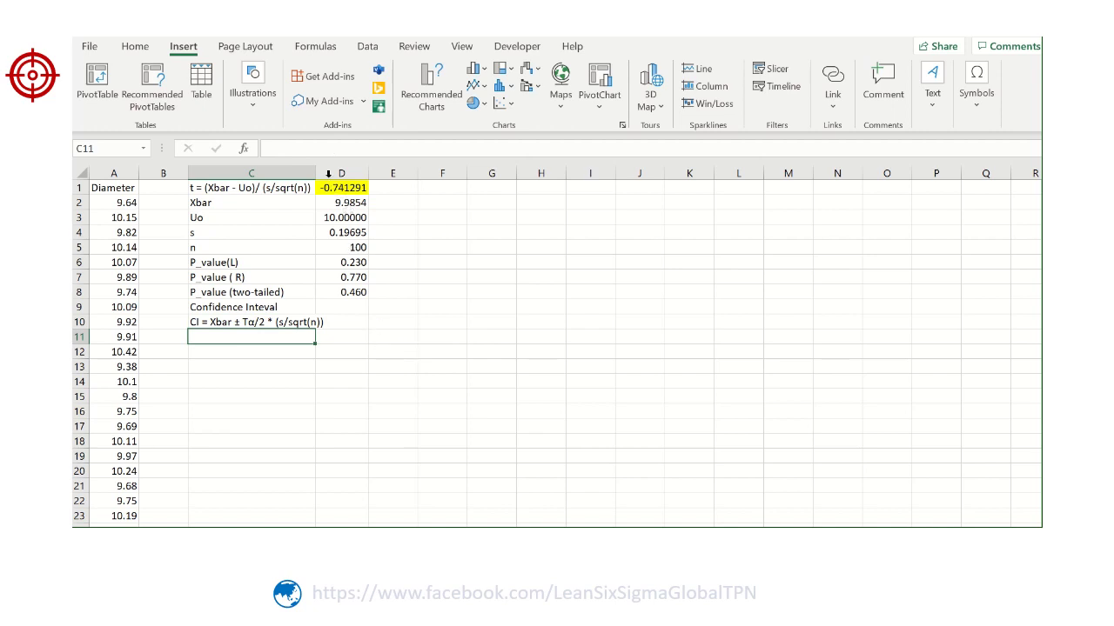
pyautogui.moveTo(317, 172); pyautogui.dragTo(332, 173)
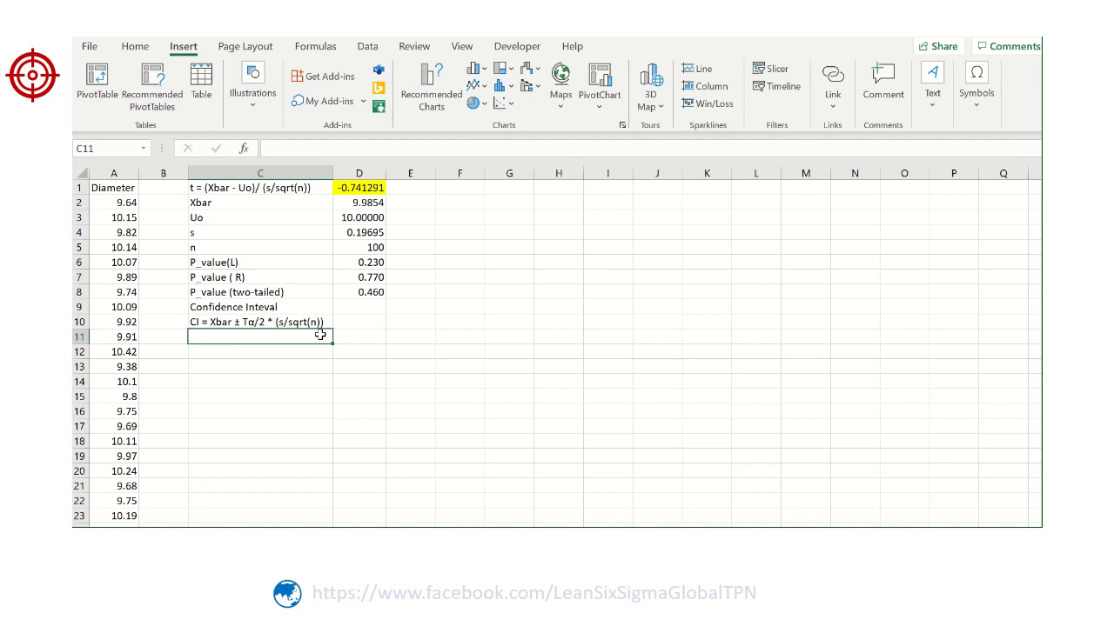
# Step: Label C11 with the α symbol copied from C10 and enter 0.05 in D11
pyautogui.doubleClick(248, 321)
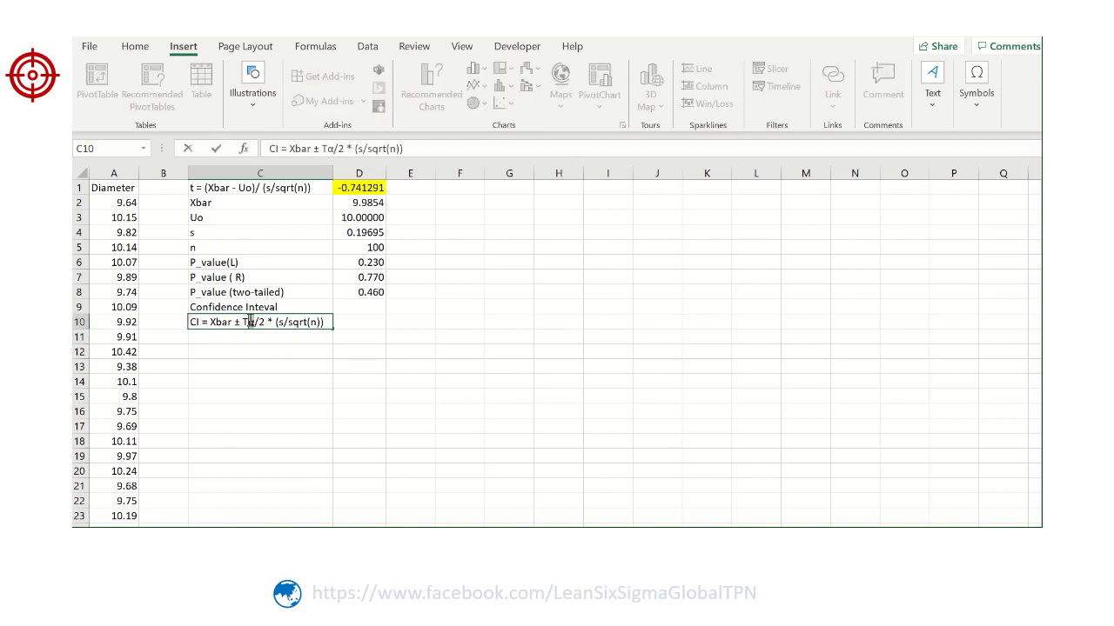
pyautogui.rightClick(252, 322)
pyautogui.press('Escape')
pyautogui.click(257, 337)
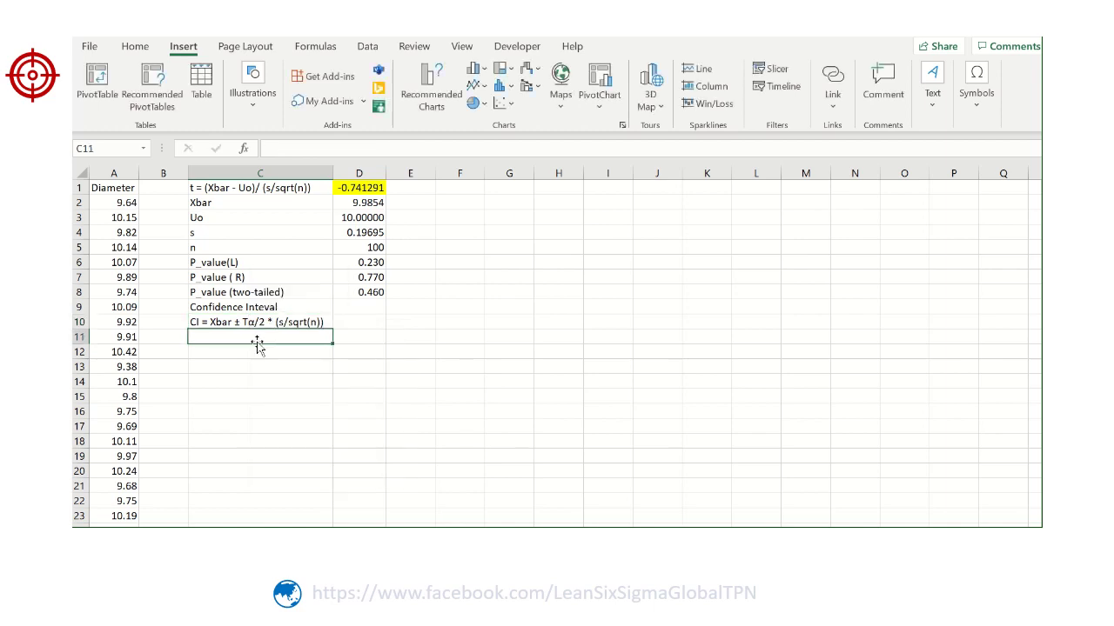
pyautogui.rightClick(256, 337)
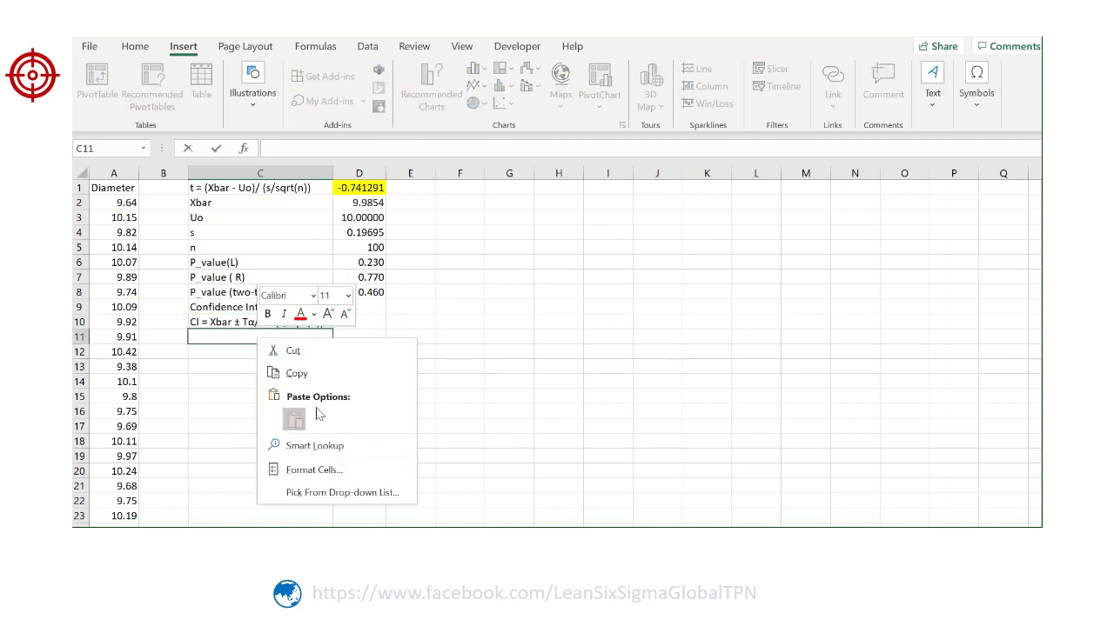
pyautogui.click(296, 419)
pyautogui.click(362, 343)
pyautogui.write('0.')
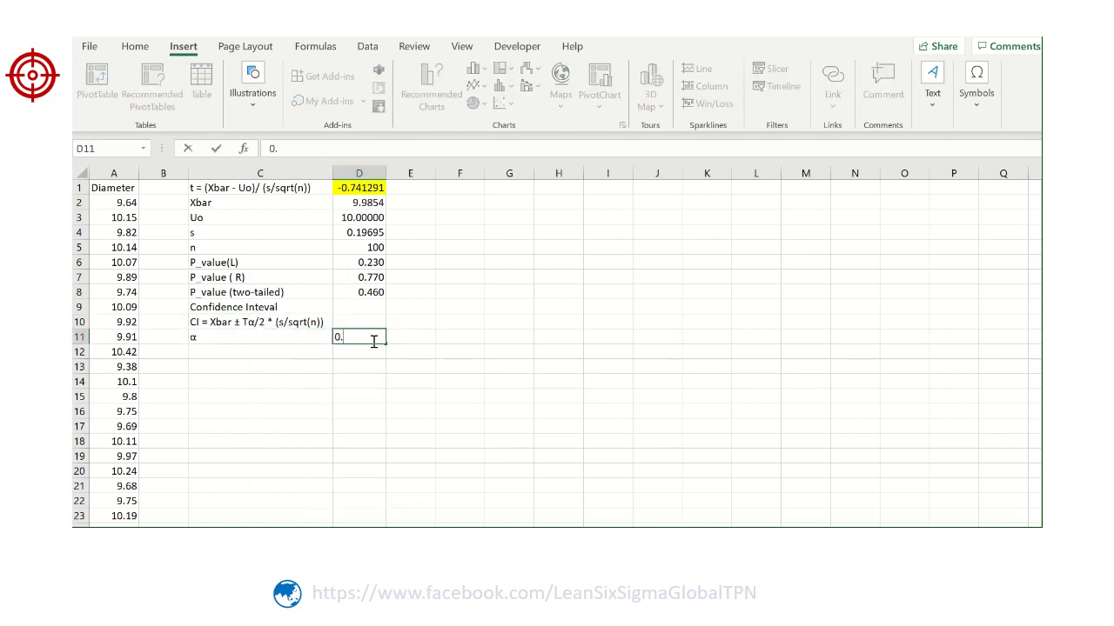
pyautogui.write('05')
pyautogui.press('Return')
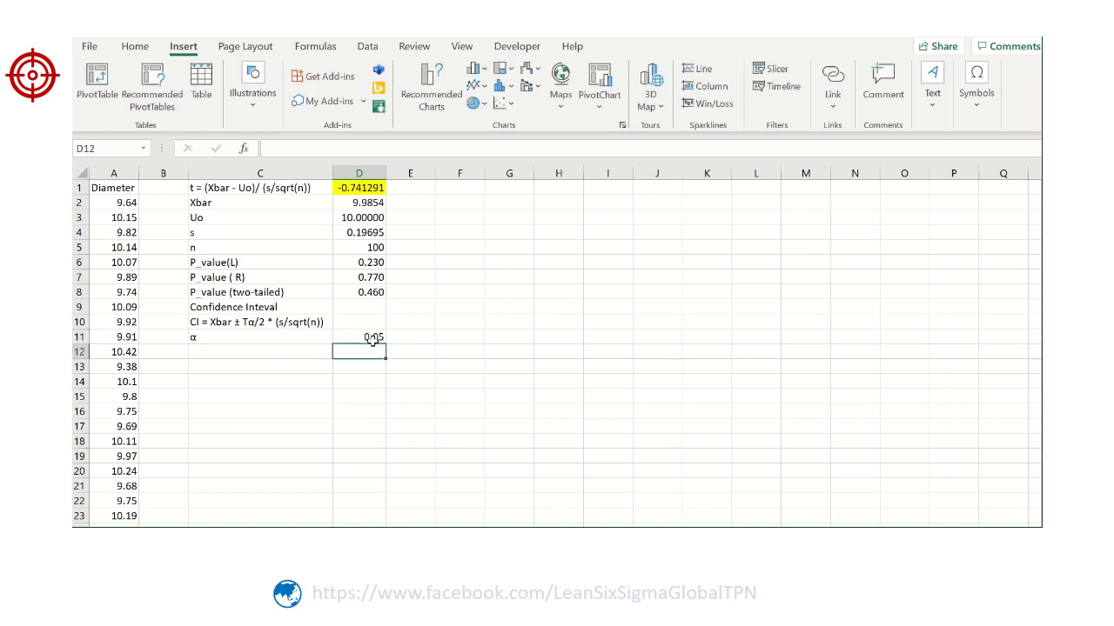
# Step: Start the C12 label with T and copy the α symbol from the C10 text
pyautogui.click(303, 349)
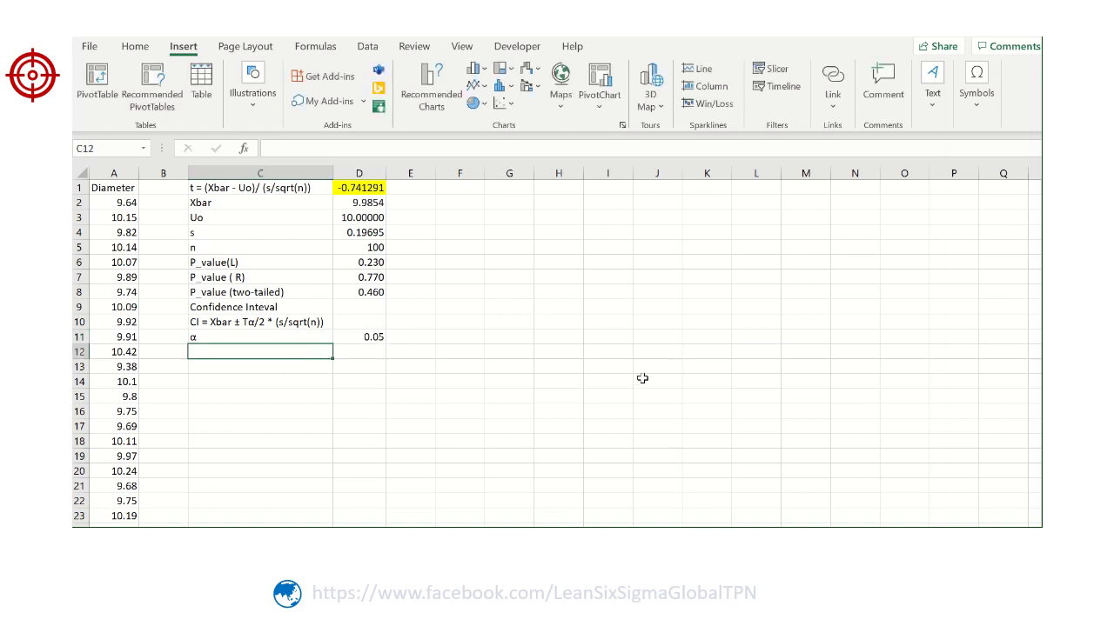
pyautogui.write('T')
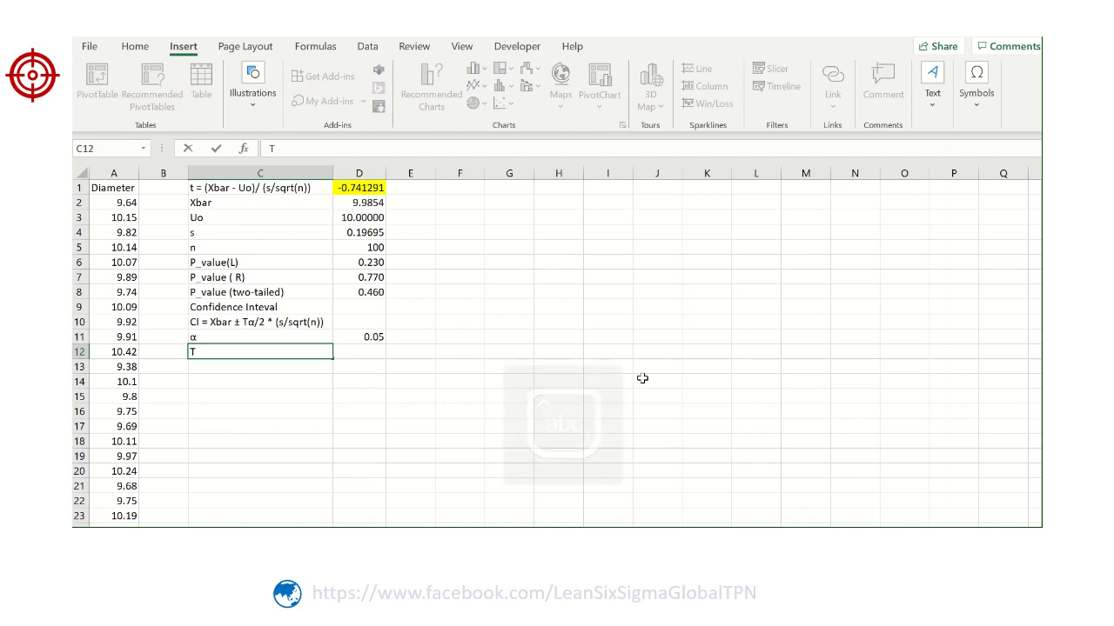
pyautogui.write('V')
pyautogui.press('BackSpace')
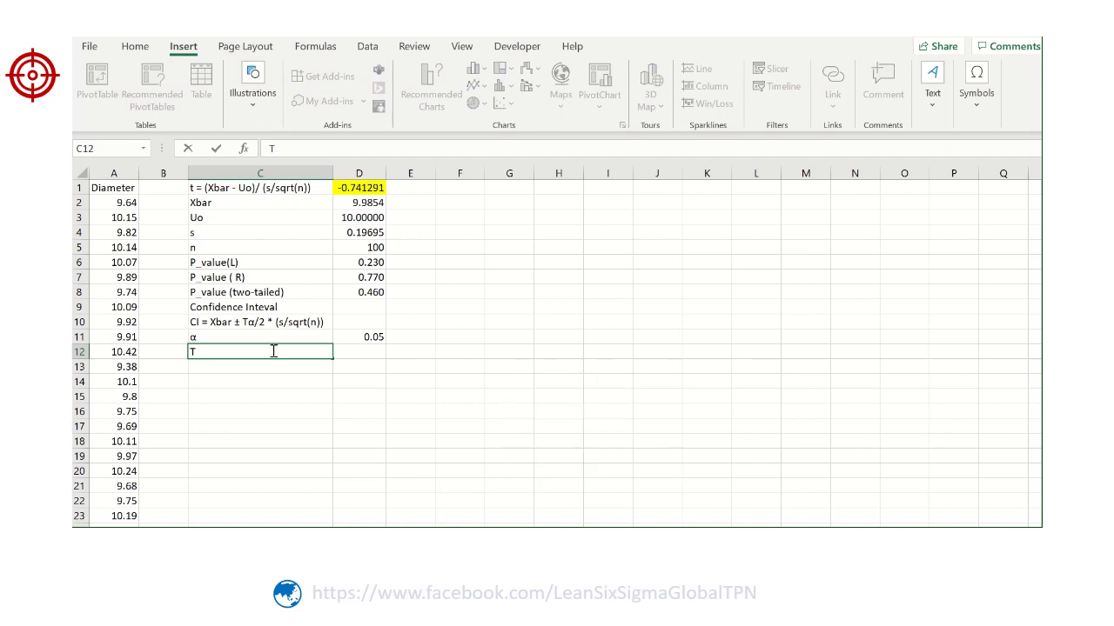
pyautogui.click(255, 321)
pyautogui.moveTo(250, 322); pyautogui.dragTo(258, 322)
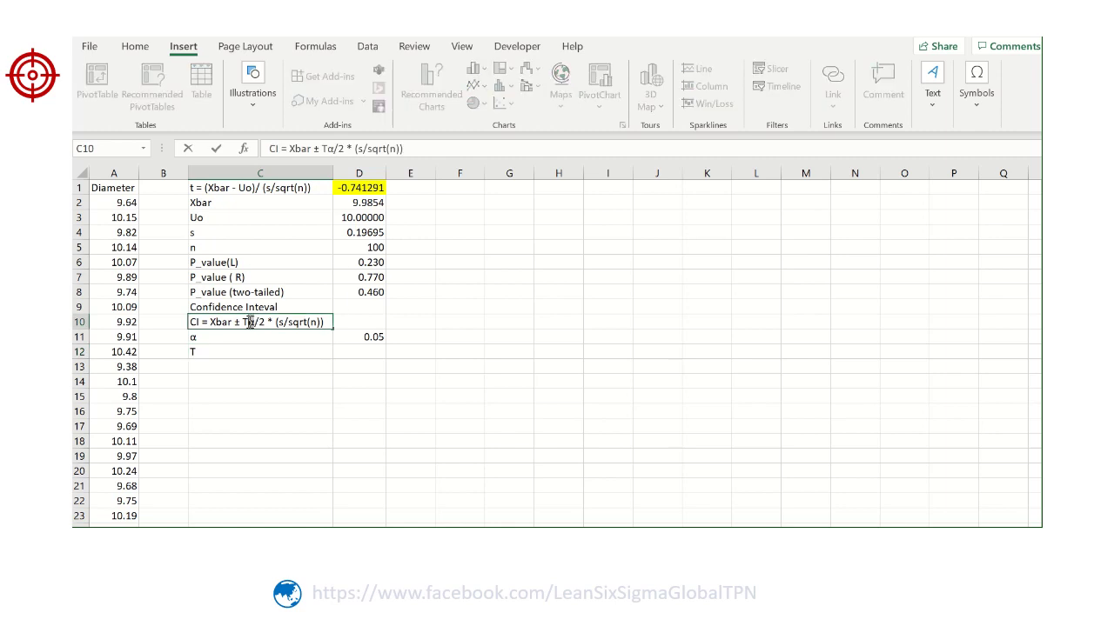
pyautogui.rightClick(252, 322)
pyautogui.click(277, 423)
# Step: Complete the C12 label as Tα/2 by pasting α and adding /2
pyautogui.click(234, 352)
pyautogui.doubleClick(231, 352)
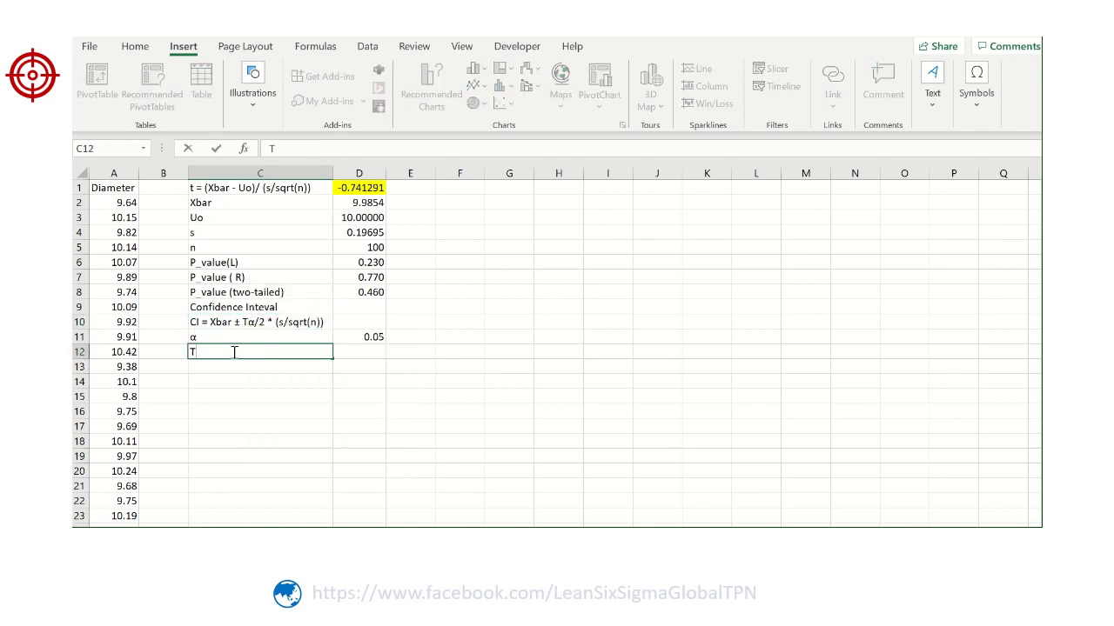
pyautogui.rightClick(233, 352)
pyautogui.click(270, 434)
pyautogui.write('/2 +')
pyautogui.press('BackSpace')
pyautogui.write('=')
pyautogui.press('BackSpace')
pyautogui.press('BackSpace')
# Step: Enter =T.INV(0.025,99) in D12, giving the critical value -1.98
pyautogui.click(374, 350)
pyautogui.write('=T')
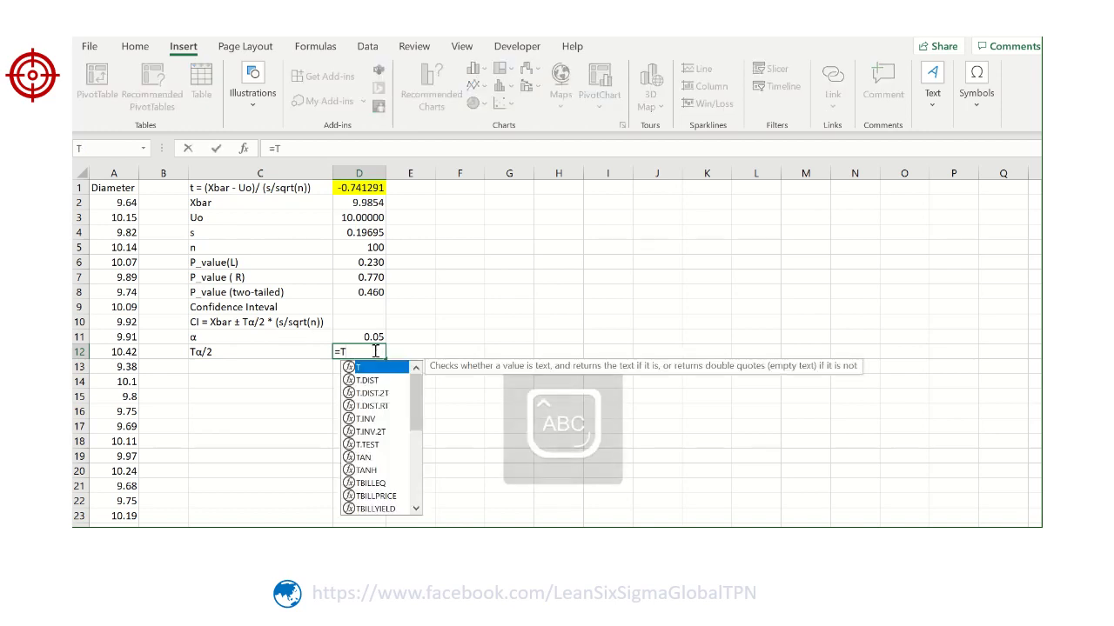
pyautogui.doubleClick(384, 418)
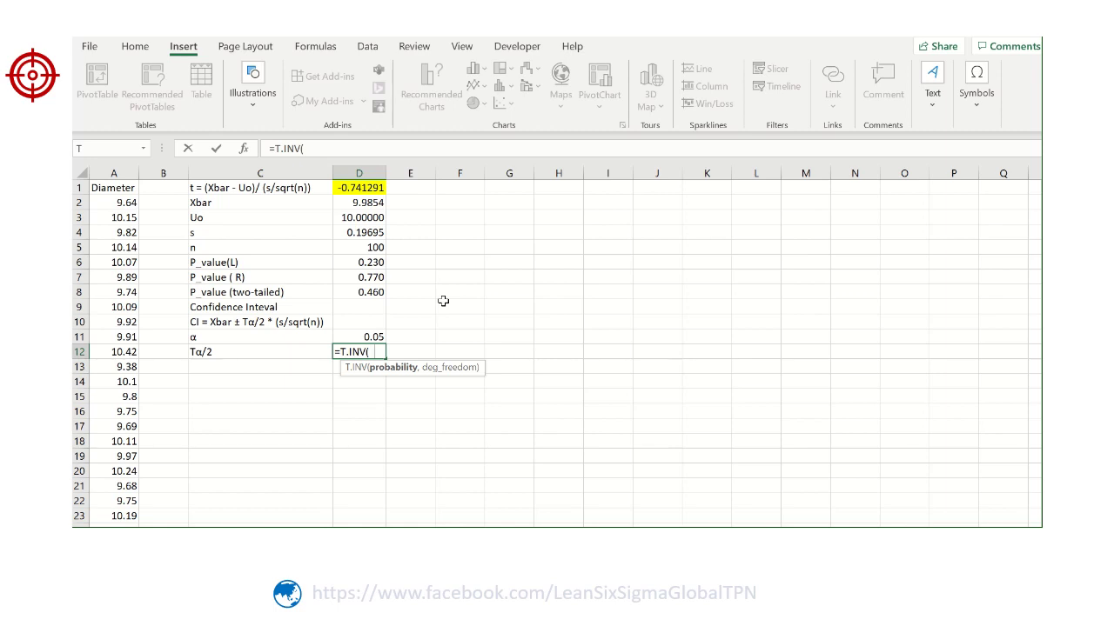
pyautogui.write('0.0')
pyautogui.press('BackSpace')
pyautogui.press('BackSpace')
pyautogui.write('025,')
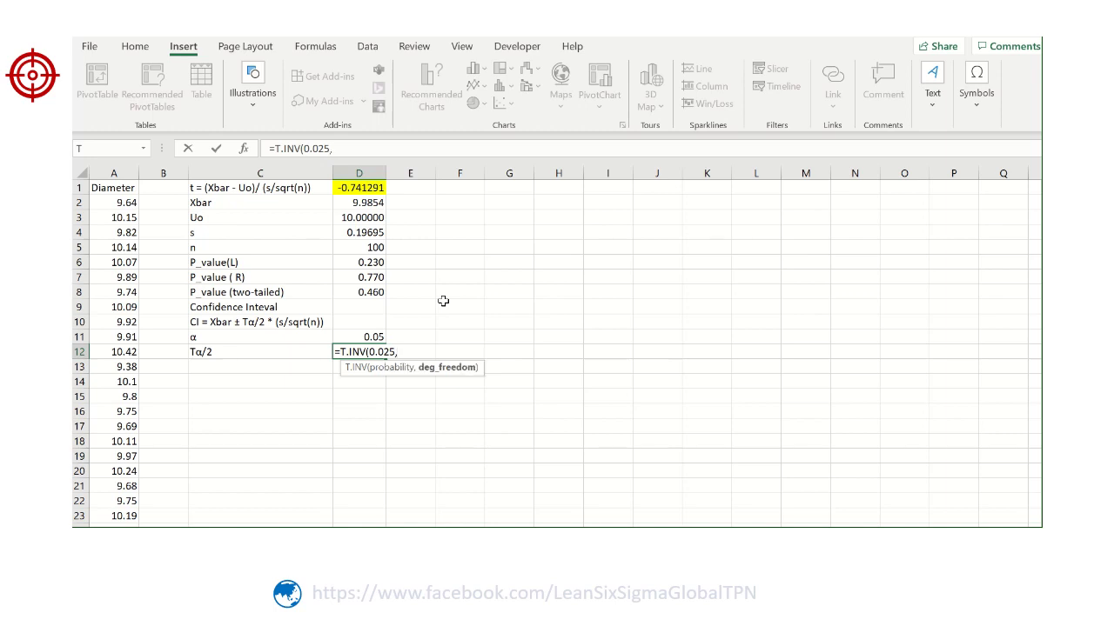
pyautogui.write('99')
pyautogui.write(')')
pyautogui.press('Return')
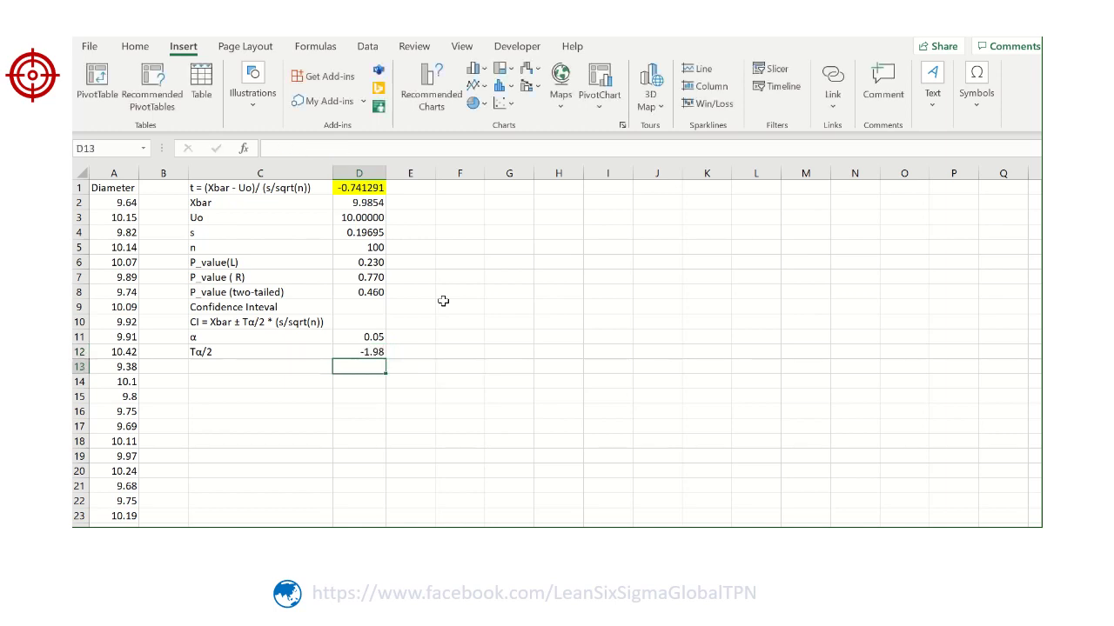
# Step: Type the label 'CI (low)' into C13
pyautogui.click(298, 369)
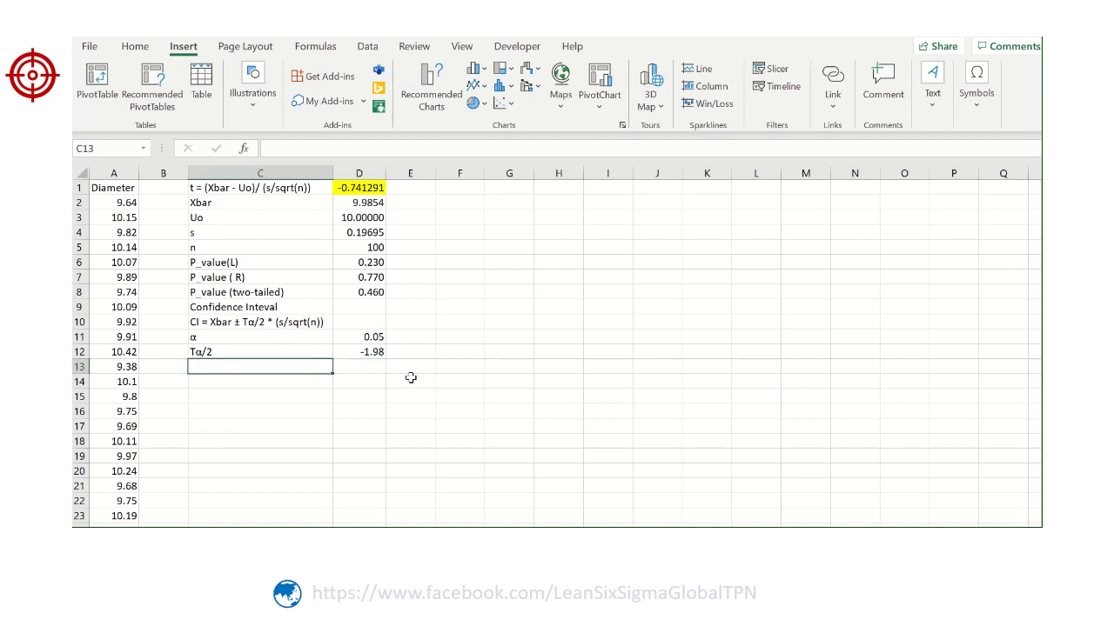
pyautogui.write('c')
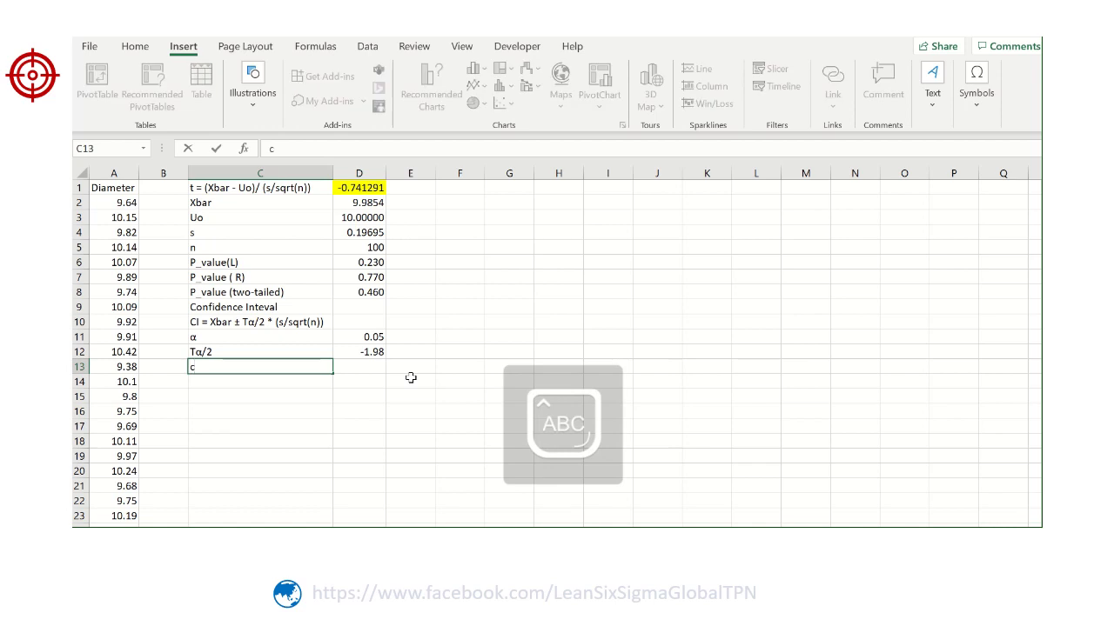
pyautogui.press('capslock')
pyautogui.press('BackSpace')
pyautogui.write('CI')
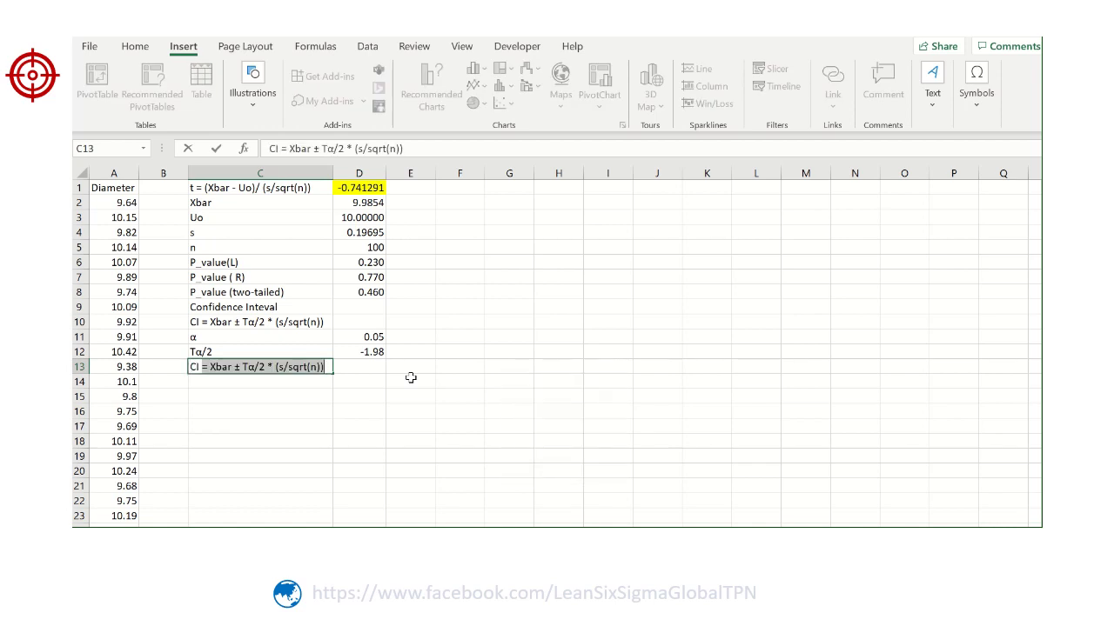
pyautogui.press('Delete')
pyautogui.write('(')
pyautogui.press('capslock')
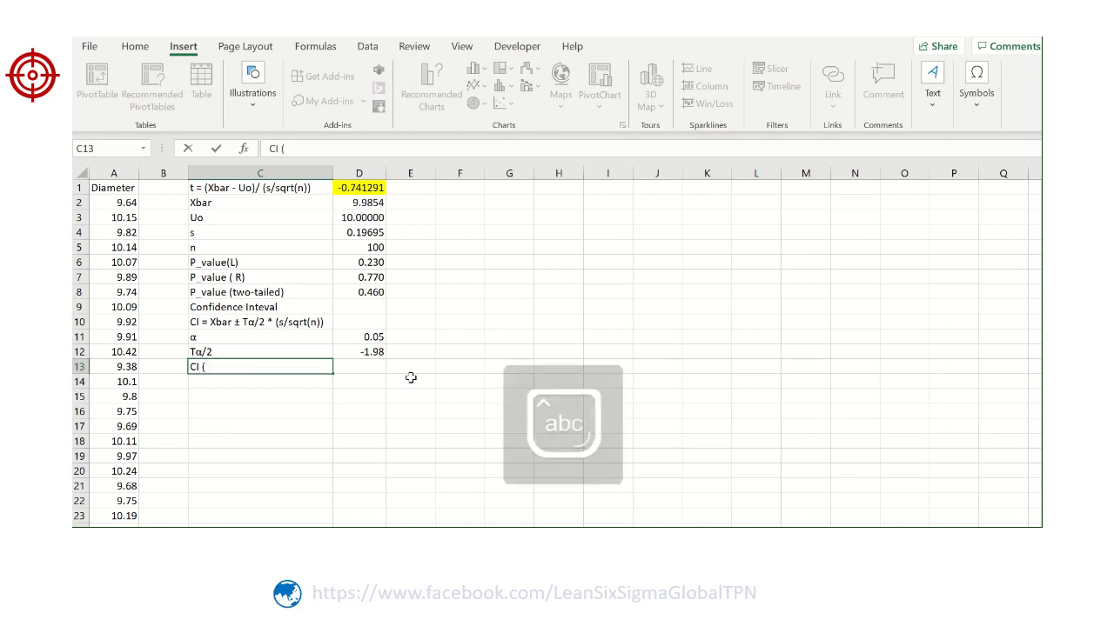
pyautogui.write('low)')
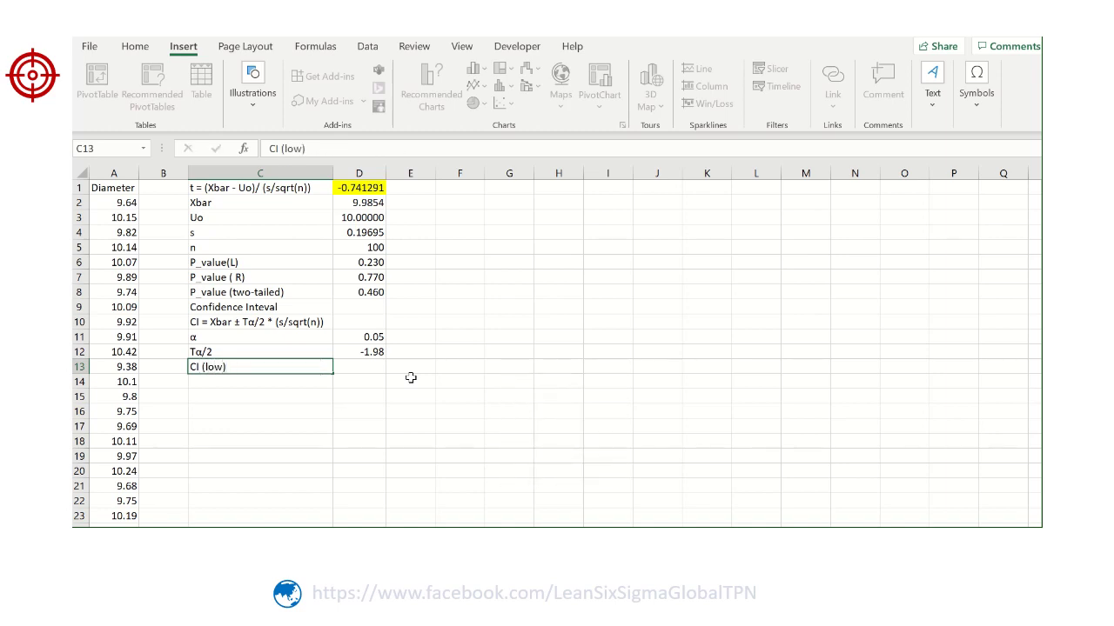
pyautogui.press('Tab')
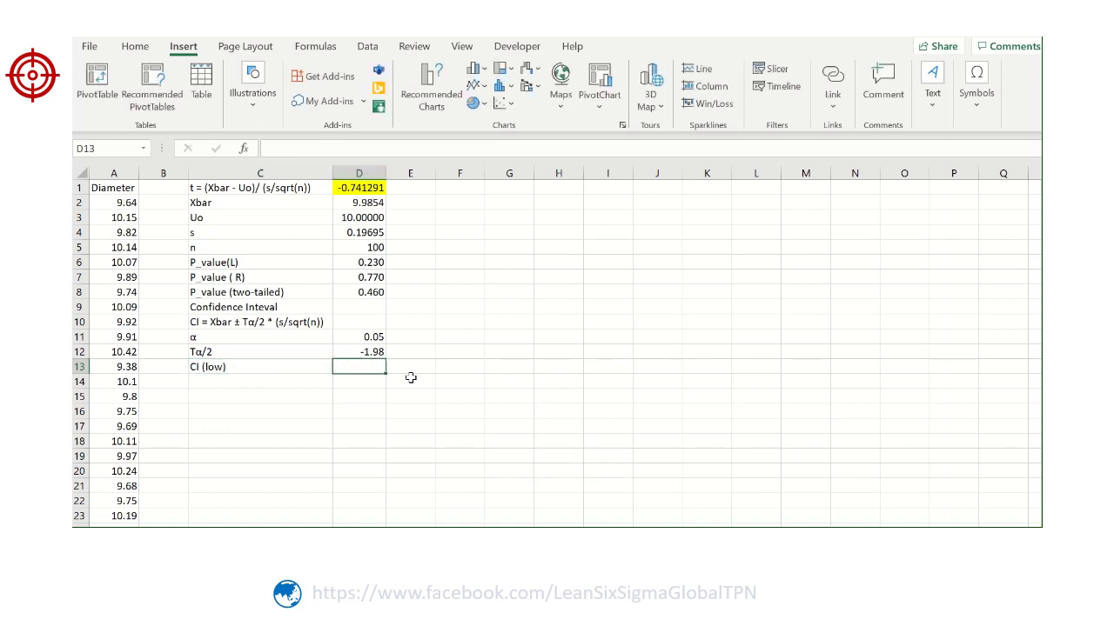
# Step: Enter =D2+D12*(D4/SQRT(D5)) in D13 for 9.94632, then begin the CI (Hi) label
pyautogui.write('=')
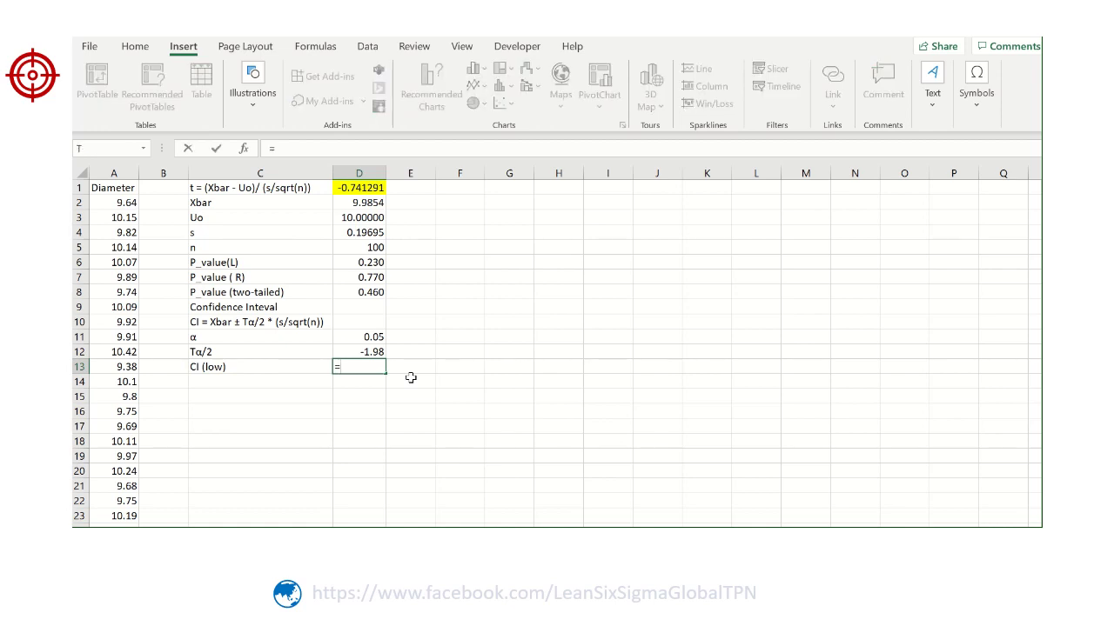
pyautogui.click(359, 201)
pyautogui.write('+')
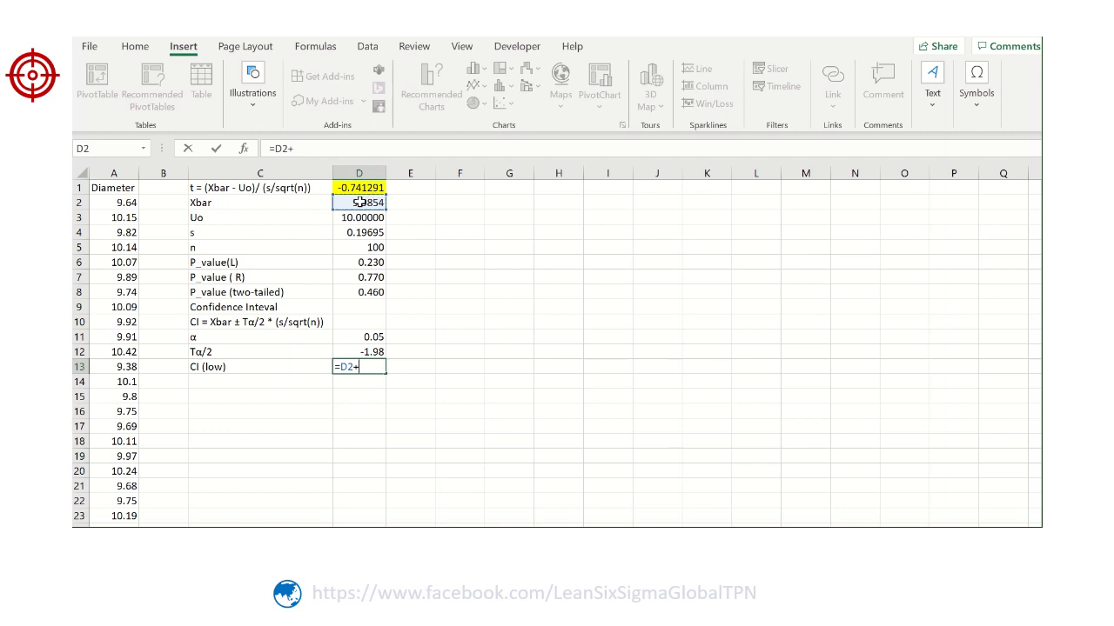
pyautogui.click(362, 352)
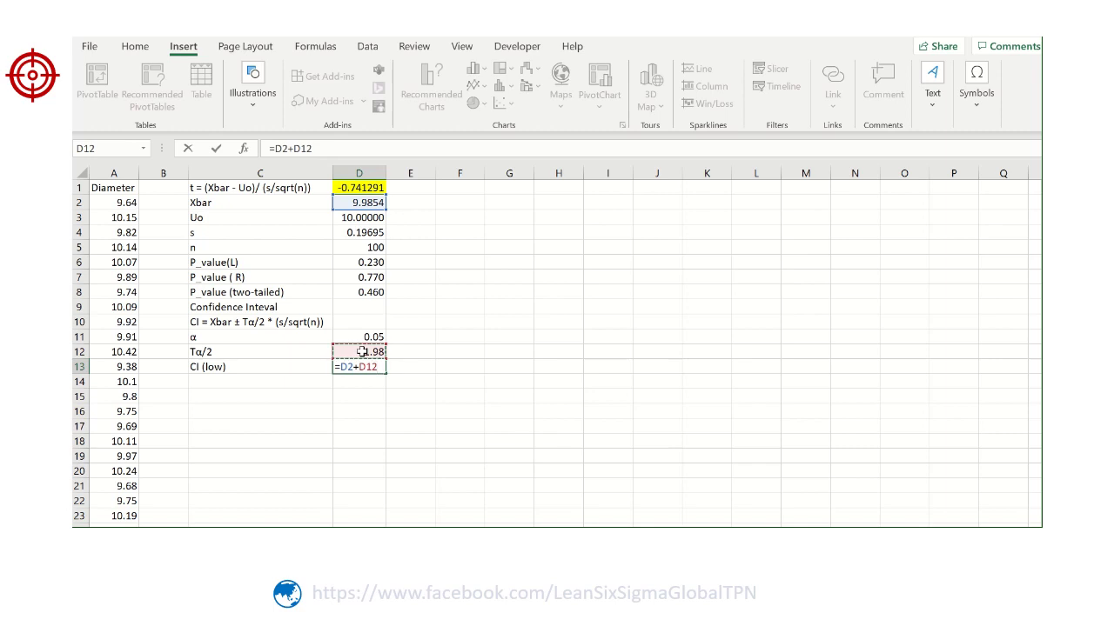
pyautogui.write('*')
pyautogui.click(372, 233)
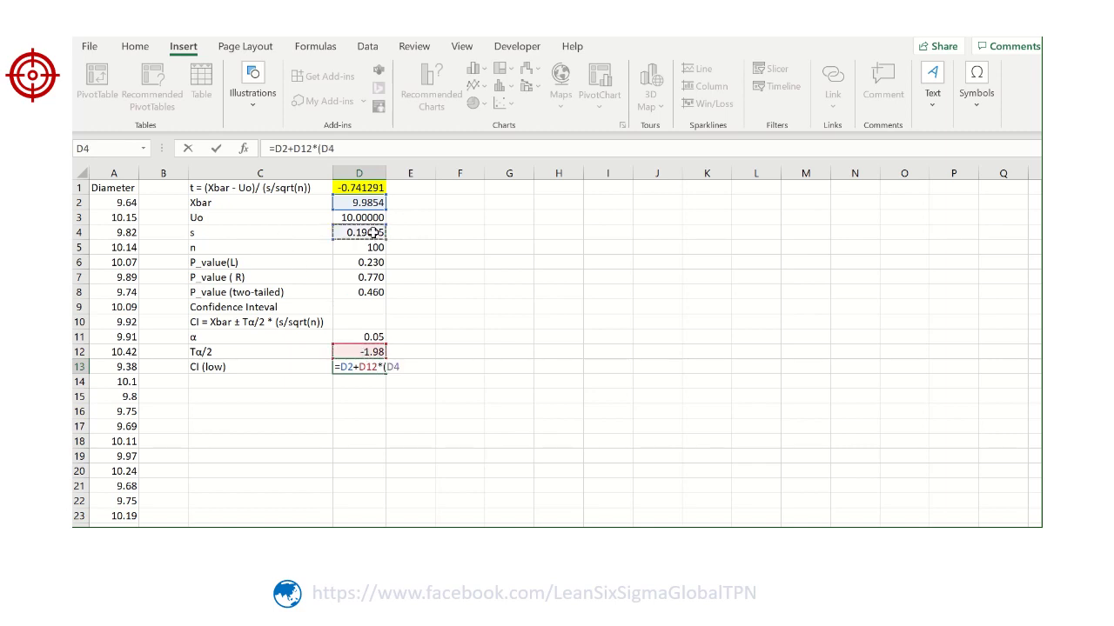
pyautogui.write('/sqrt(')
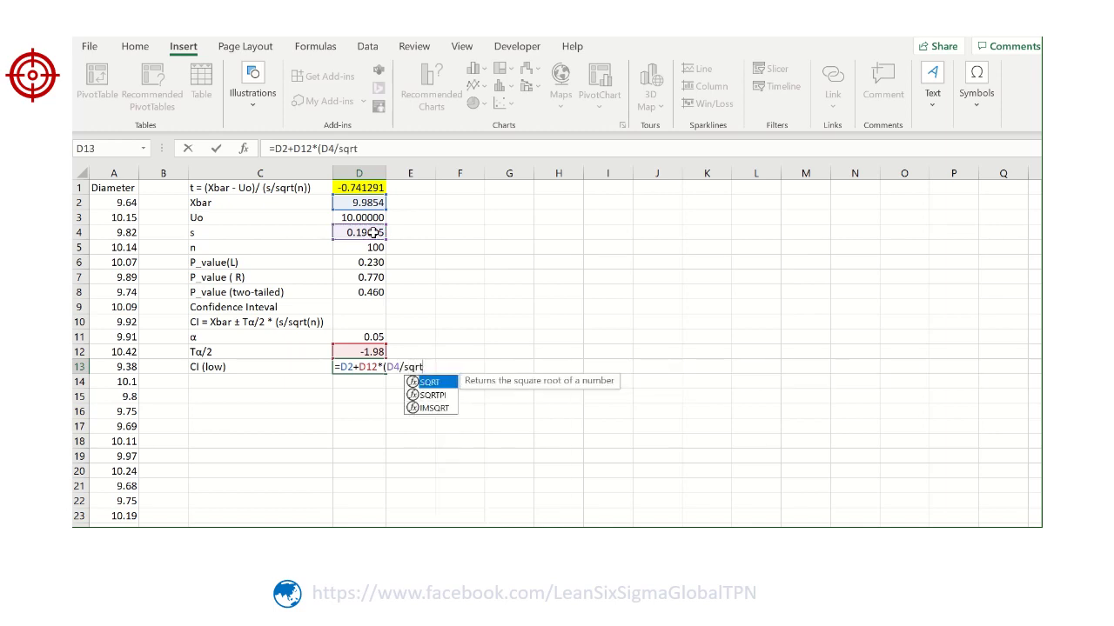
pyautogui.click(363, 250)
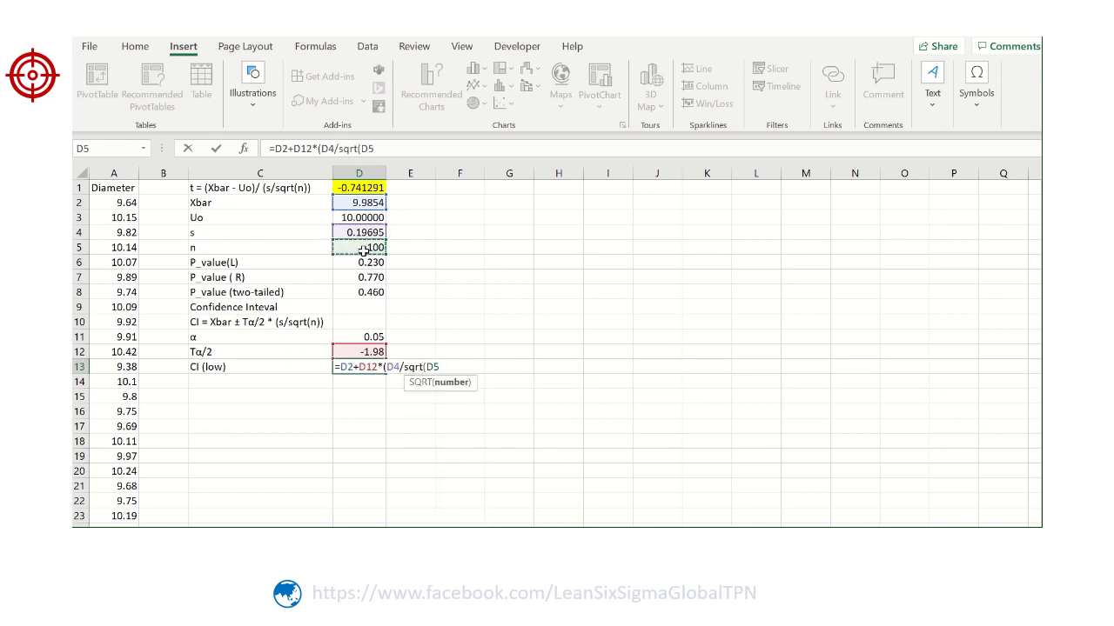
pyautogui.write(')')
pyautogui.press('Return')
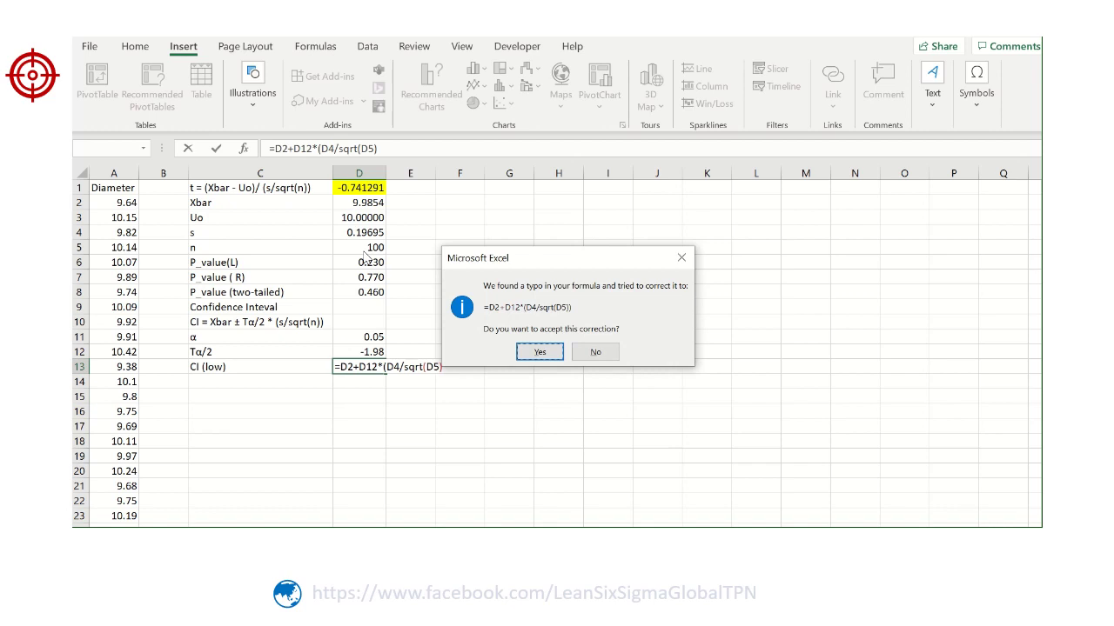
pyautogui.press('Return')
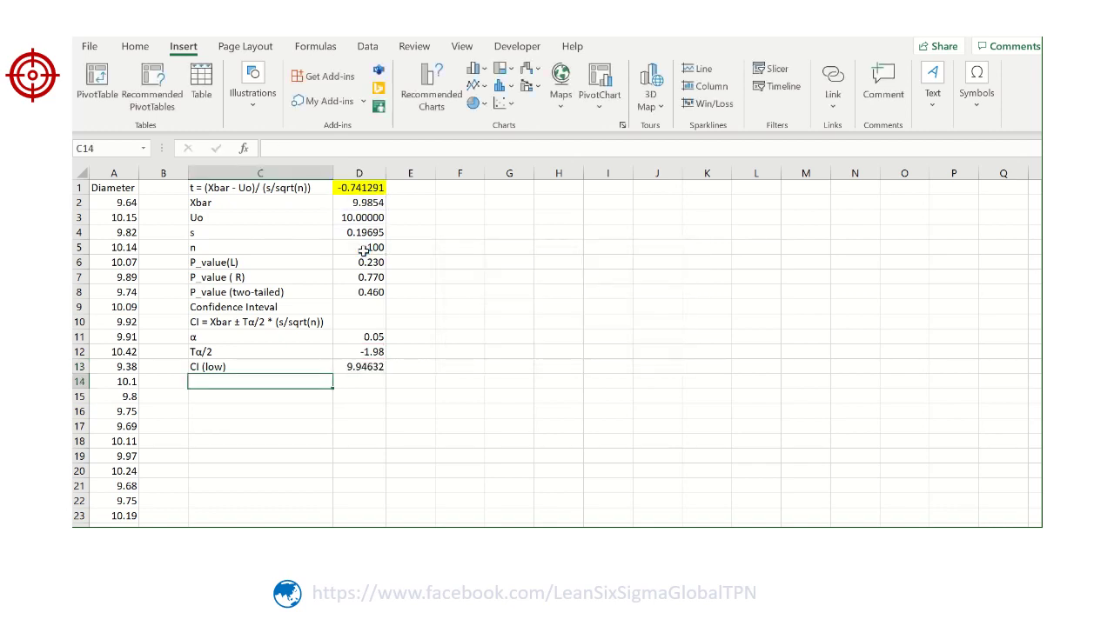
pyautogui.press('capslock')
pyautogui.write('CI')
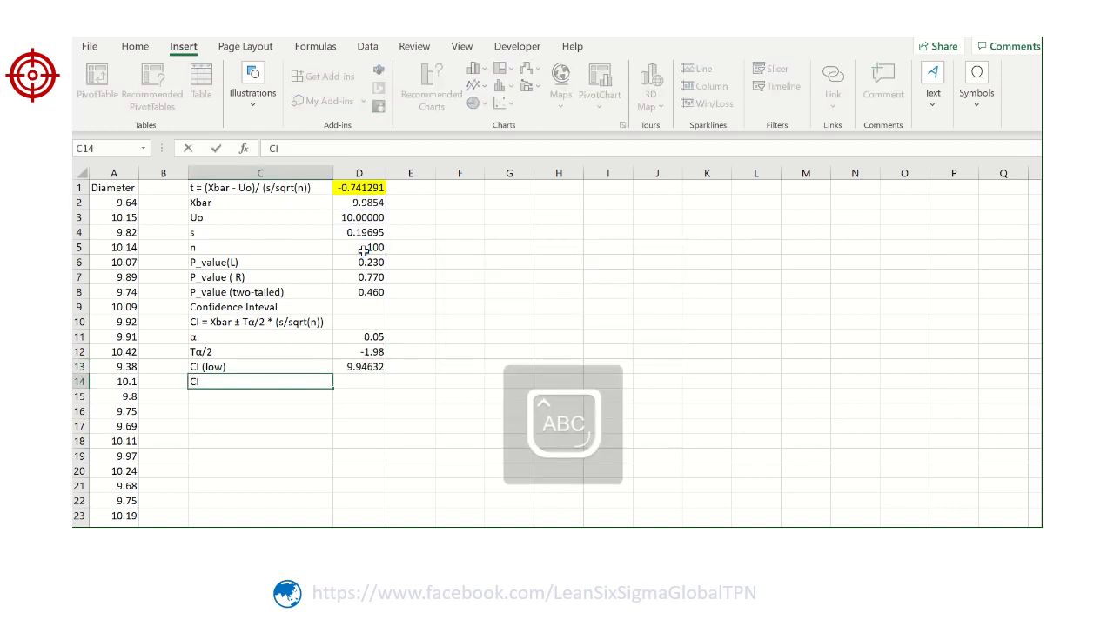
pyautogui.write(' (HI')
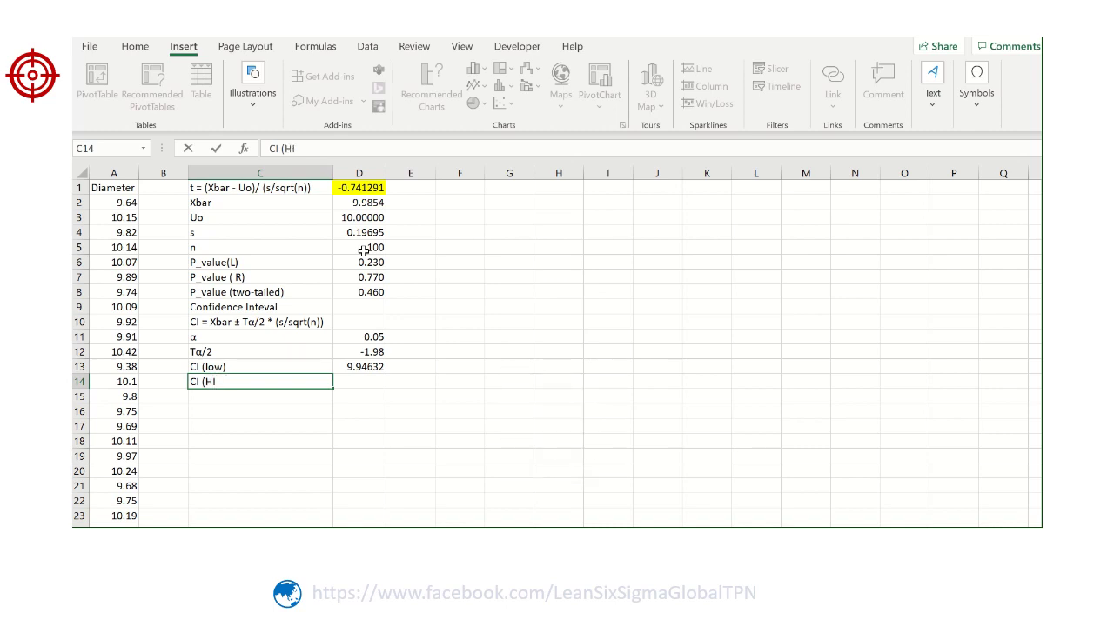
# Step: Finish the CI (Hi) label and enter a first upper-limit formula in D14
pyautogui.press('BackSpace')
pyautogui.press('capslock')
pyautogui.press('Tab')
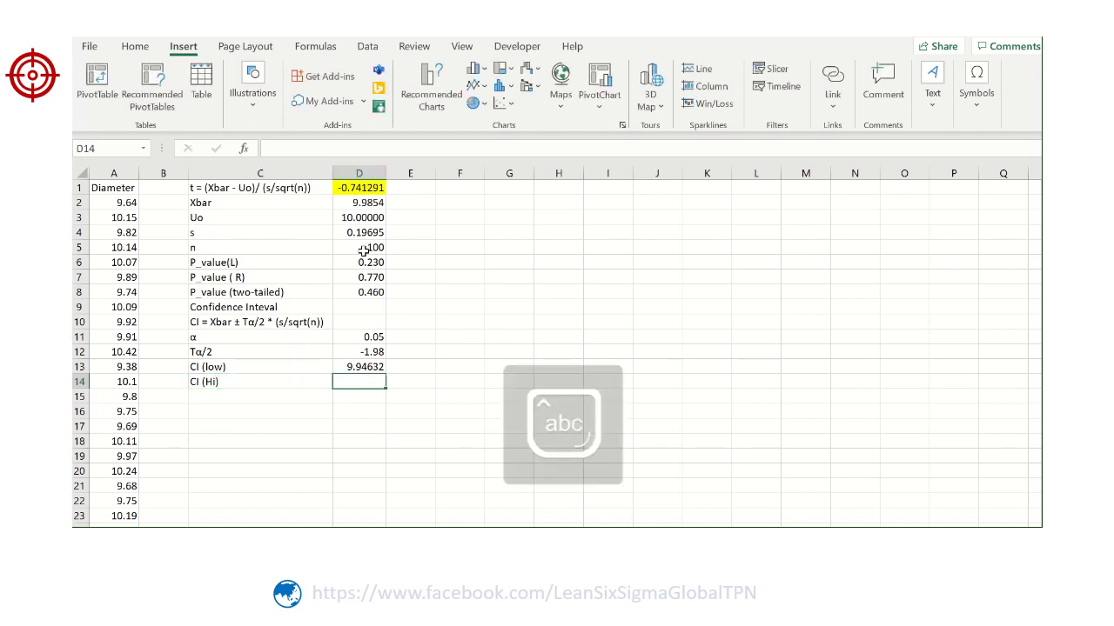
pyautogui.write('=')
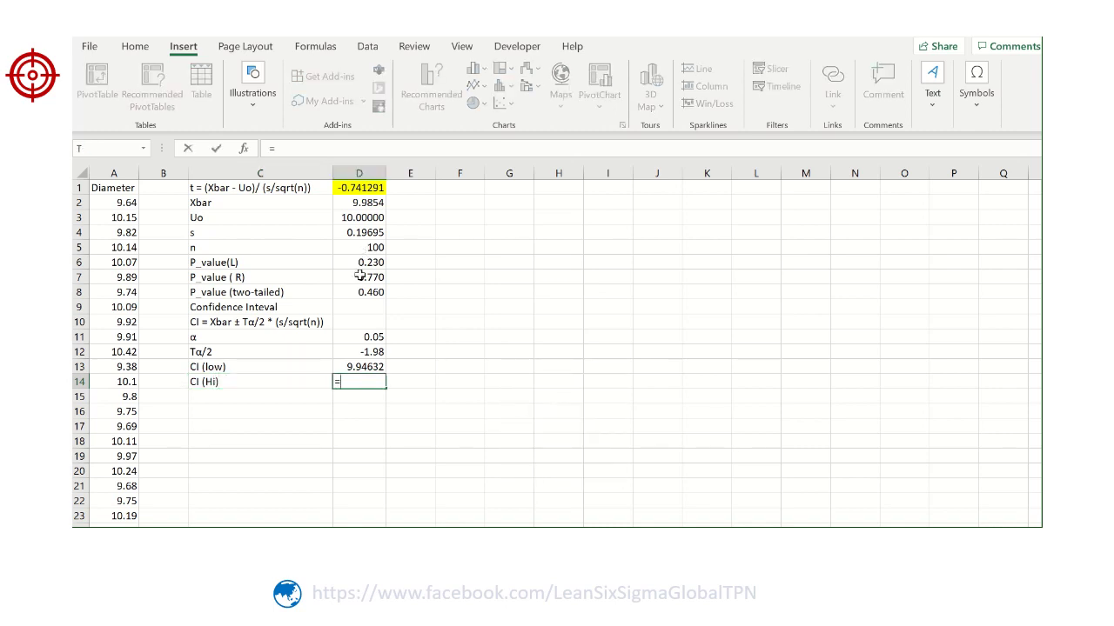
pyautogui.click(361, 203)
pyautogui.write('-')
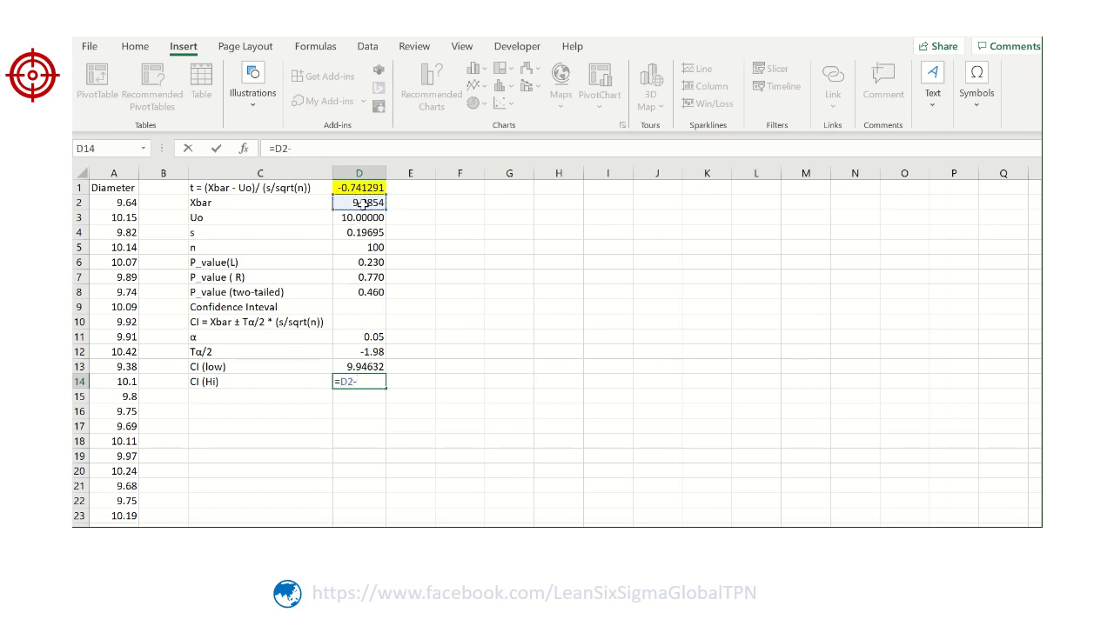
pyautogui.click(362, 351)
pyautogui.write('*')
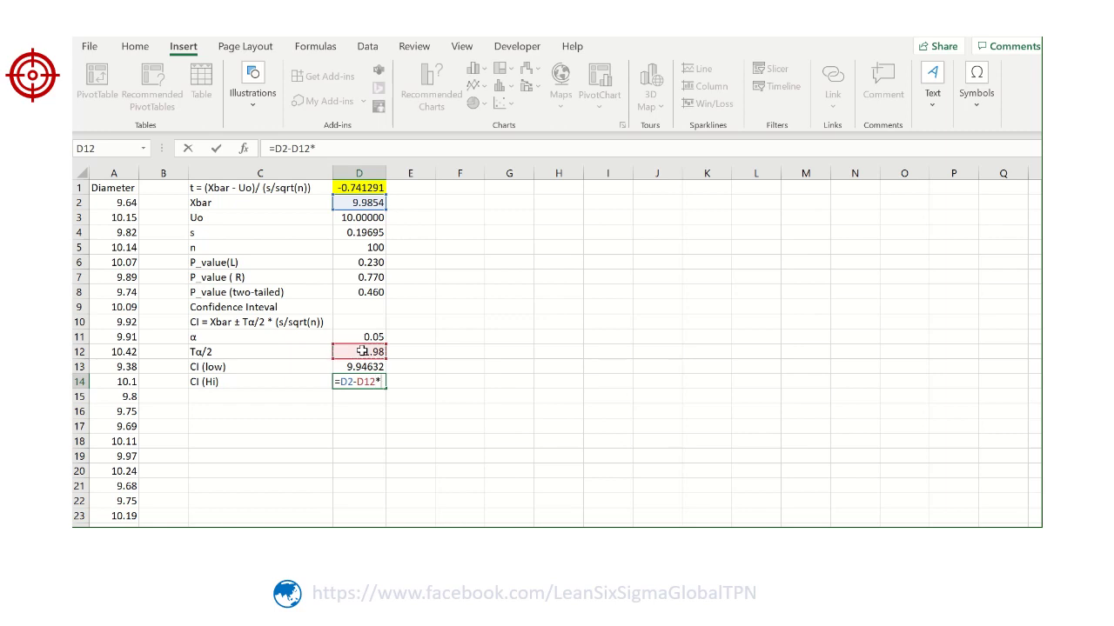
pyautogui.write('(')
pyautogui.click(356, 232)
pyautogui.write('/sqrt')
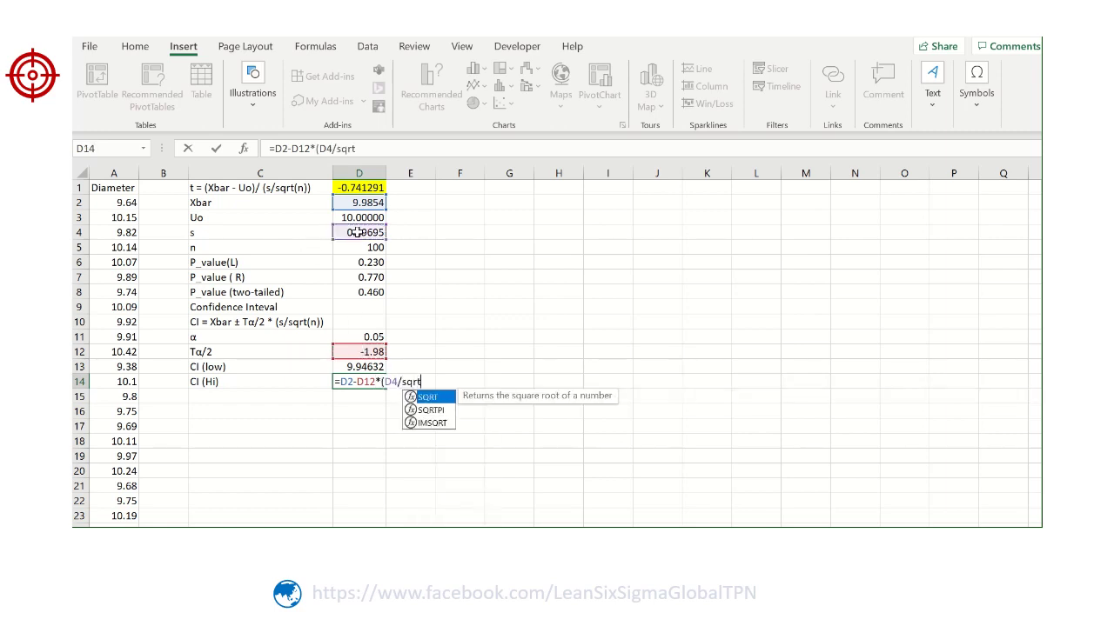
pyautogui.write('(n))')
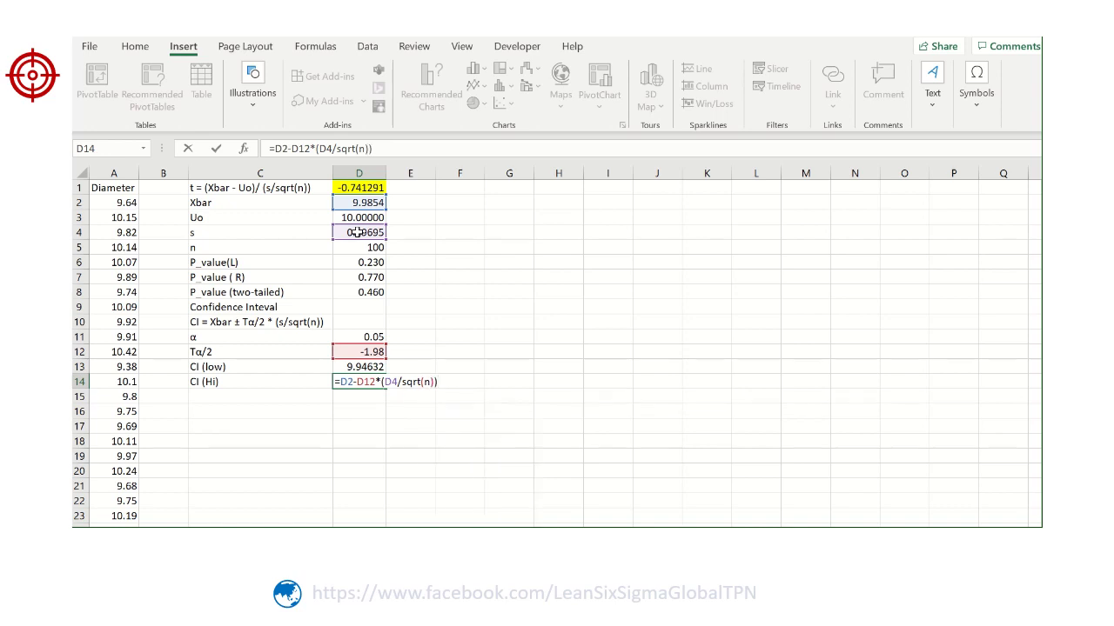
pyautogui.press('Return')
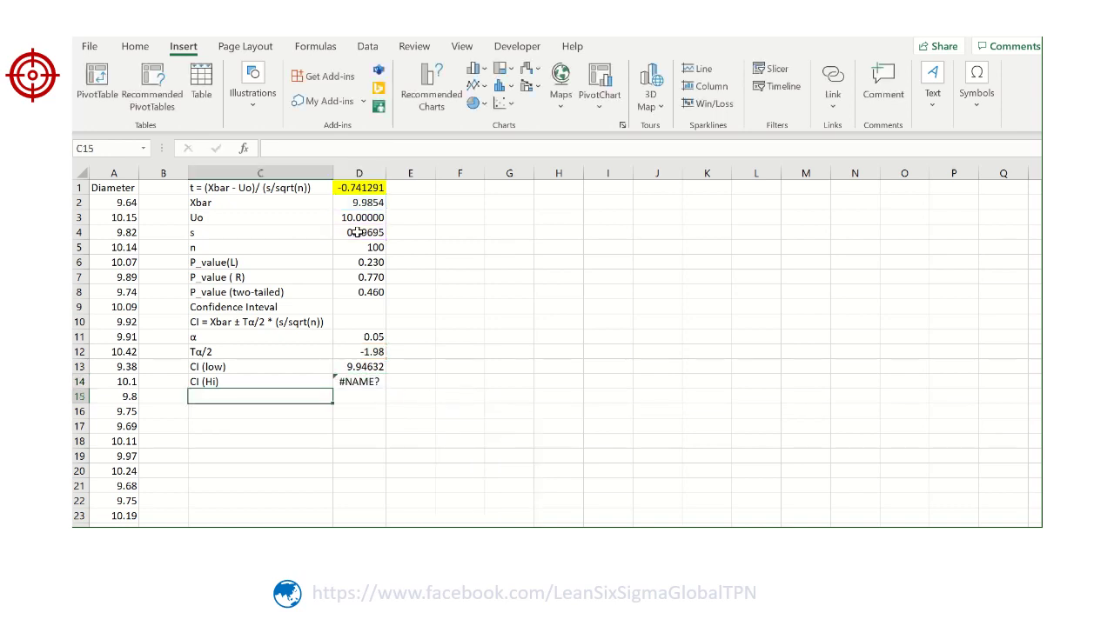
# Step: Fix the #NAME? error by re-entering D14 as =D2-D12*(D4/SQRT(D5))
pyautogui.click(365, 381)
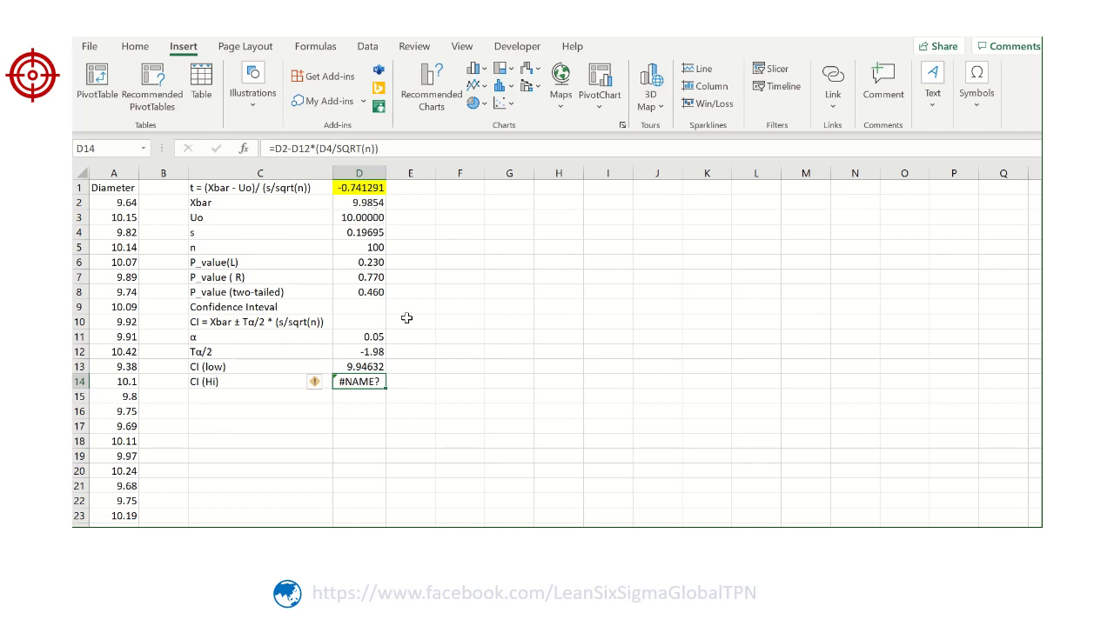
pyautogui.write('=')
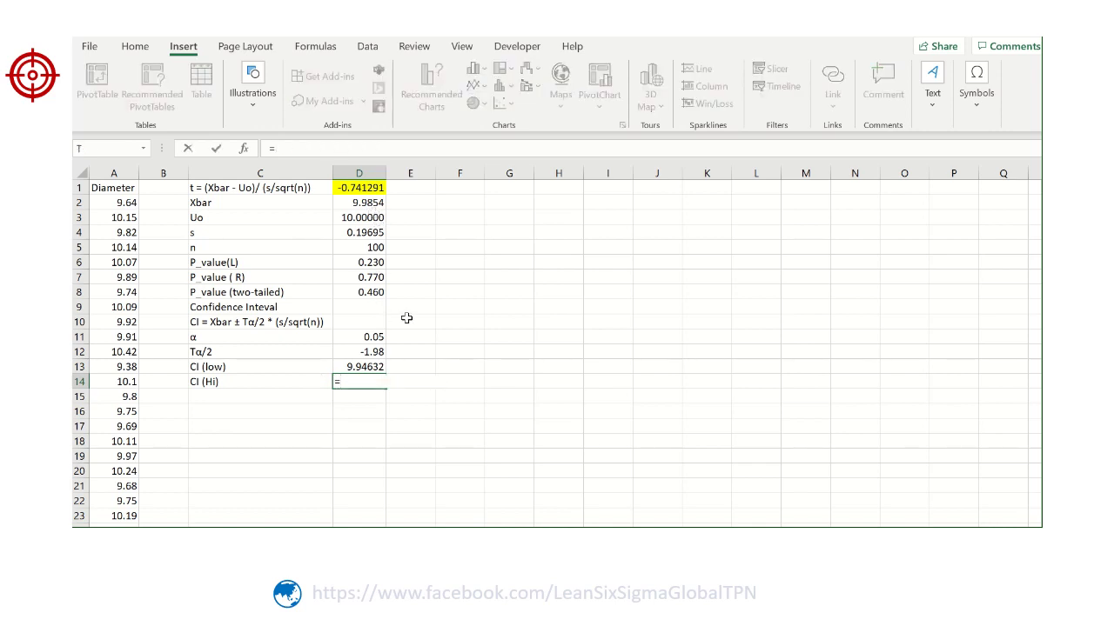
pyautogui.click(366, 204)
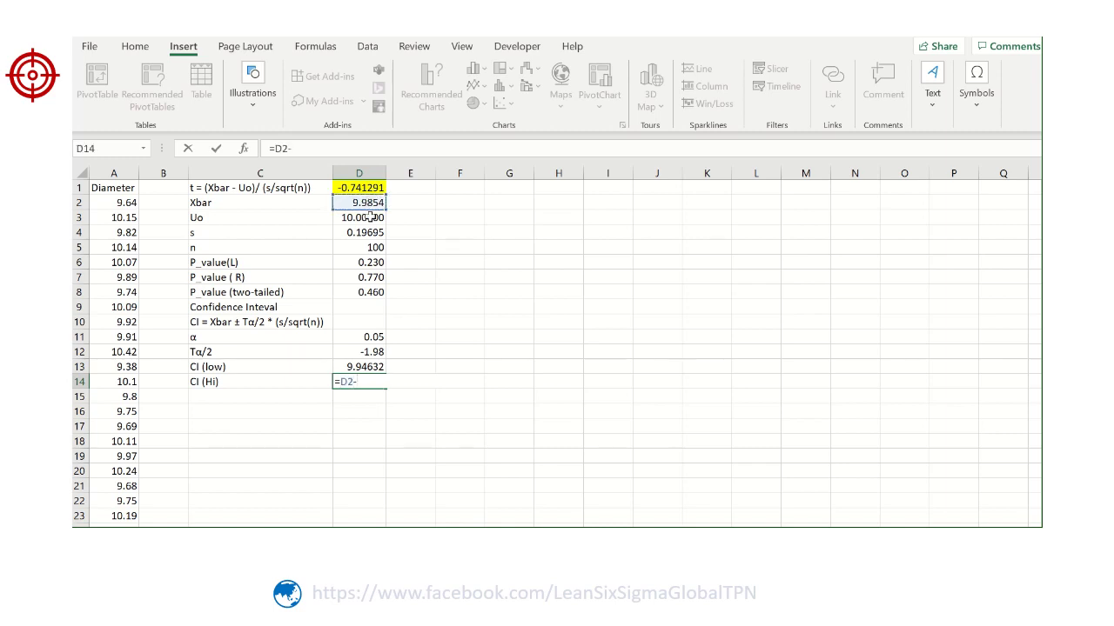
pyautogui.write('-')
pyautogui.click(377, 367)
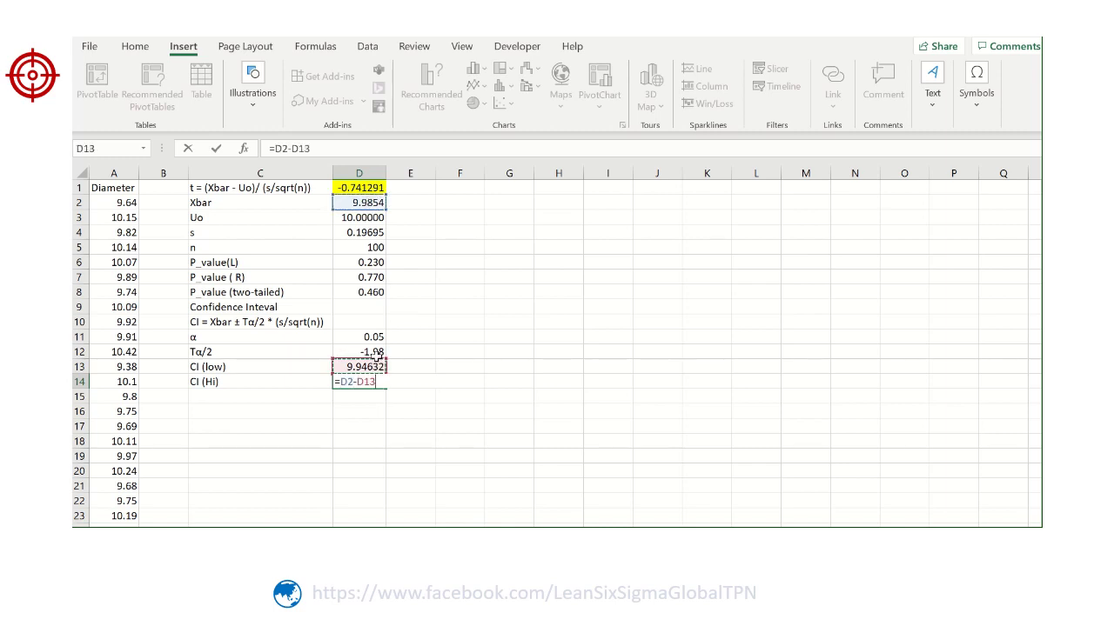
pyautogui.click(375, 352)
pyautogui.write('*')
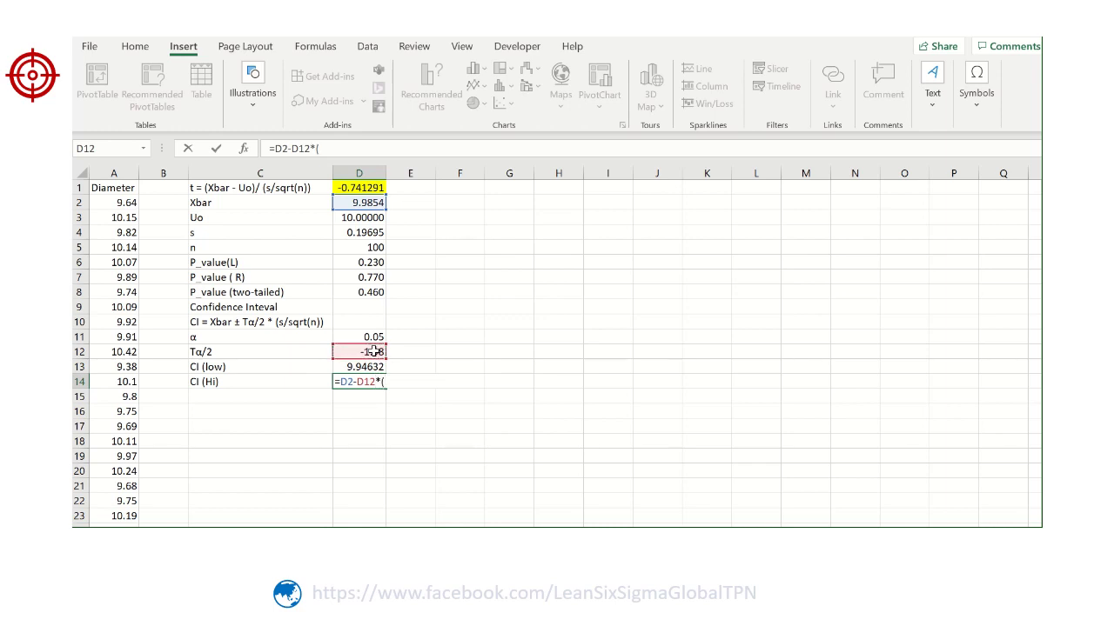
pyautogui.write('(')
pyautogui.click(366, 231)
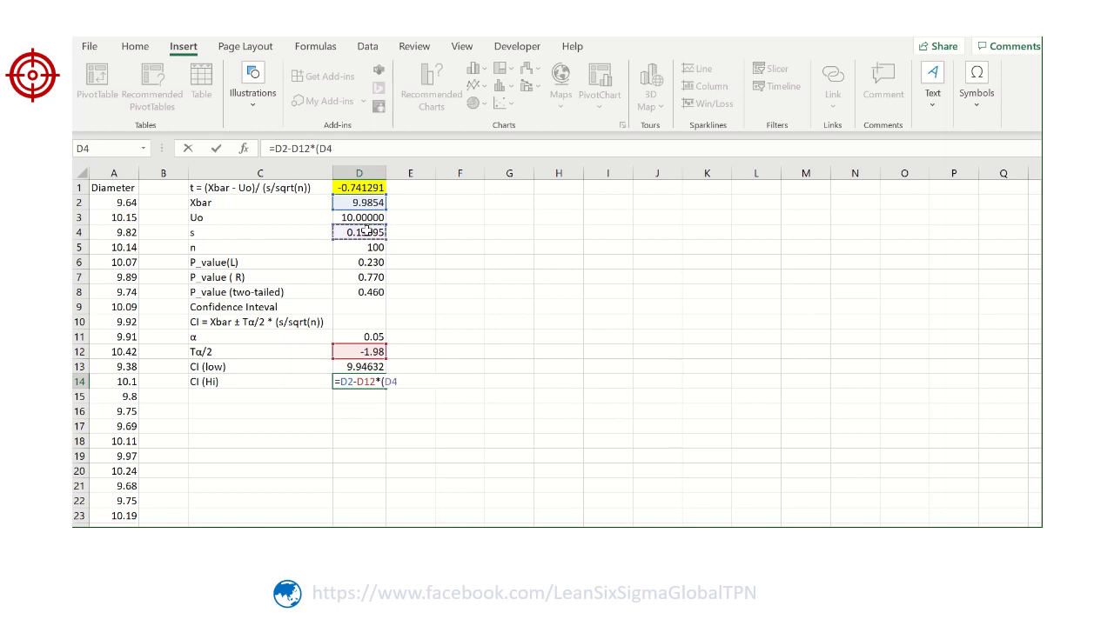
pyautogui.write('/sqrt(')
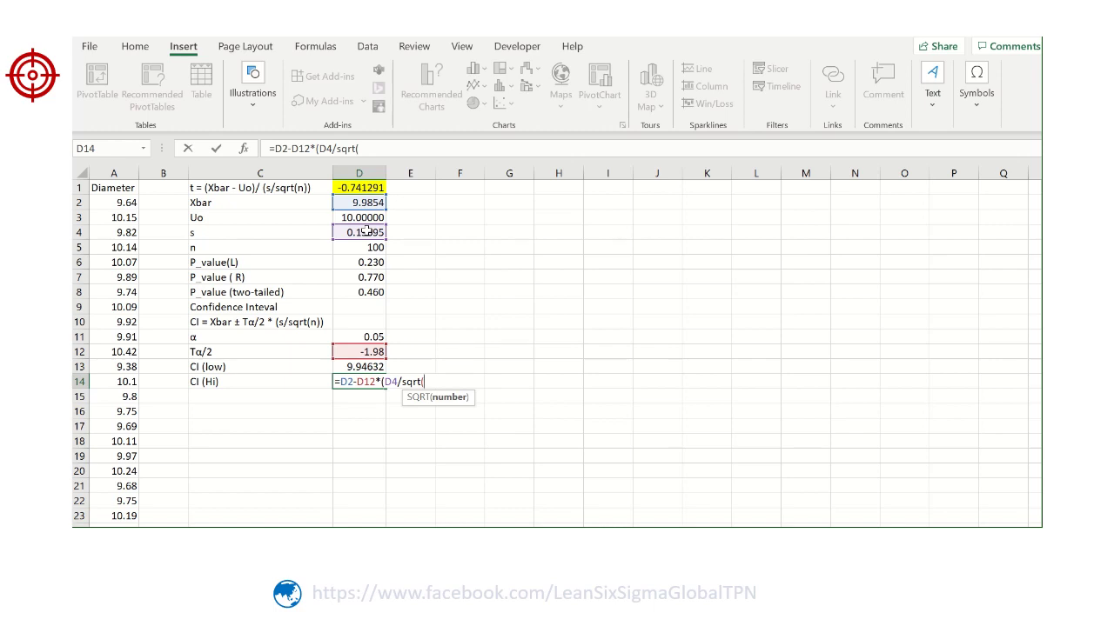
pyautogui.click(366, 247)
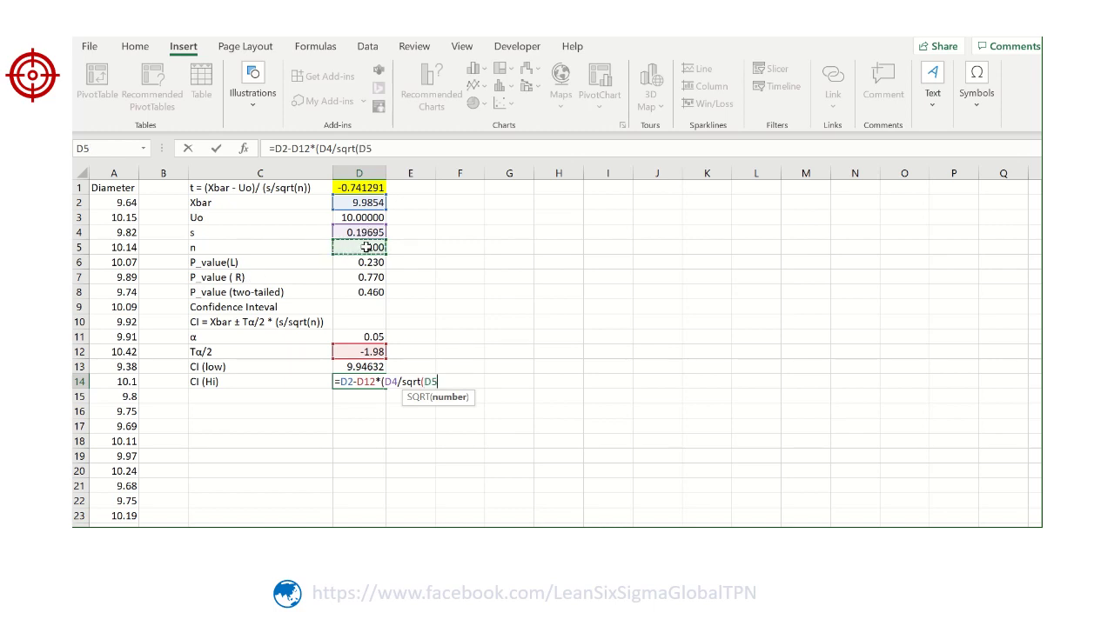
pyautogui.write('))')
pyautogui.press('Return')
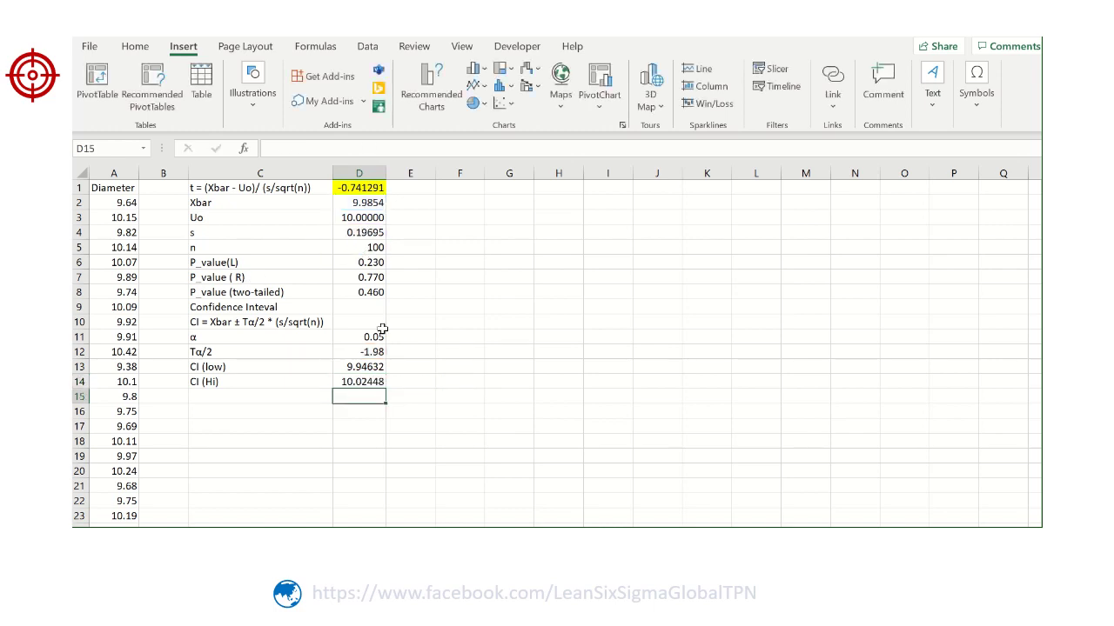
# Step: Reduce D13:D14 to four decimals, showing 9.9463 and 10.0245
pyautogui.click(363, 367)
pyautogui.moveTo(363, 367); pyautogui.dragTo(364, 382)
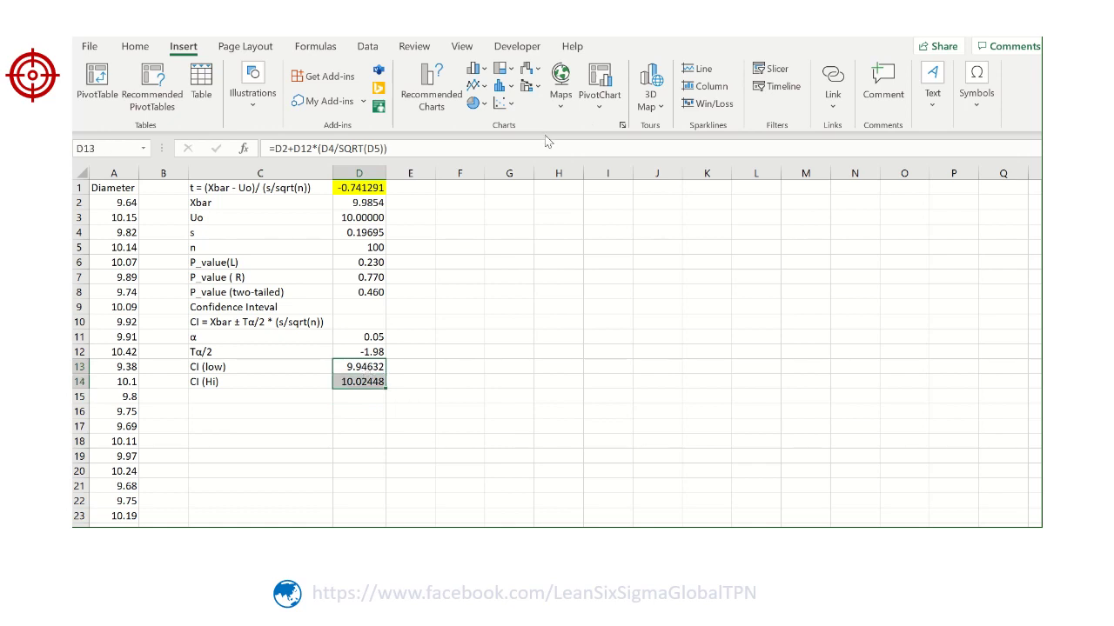
pyautogui.click(139, 51)
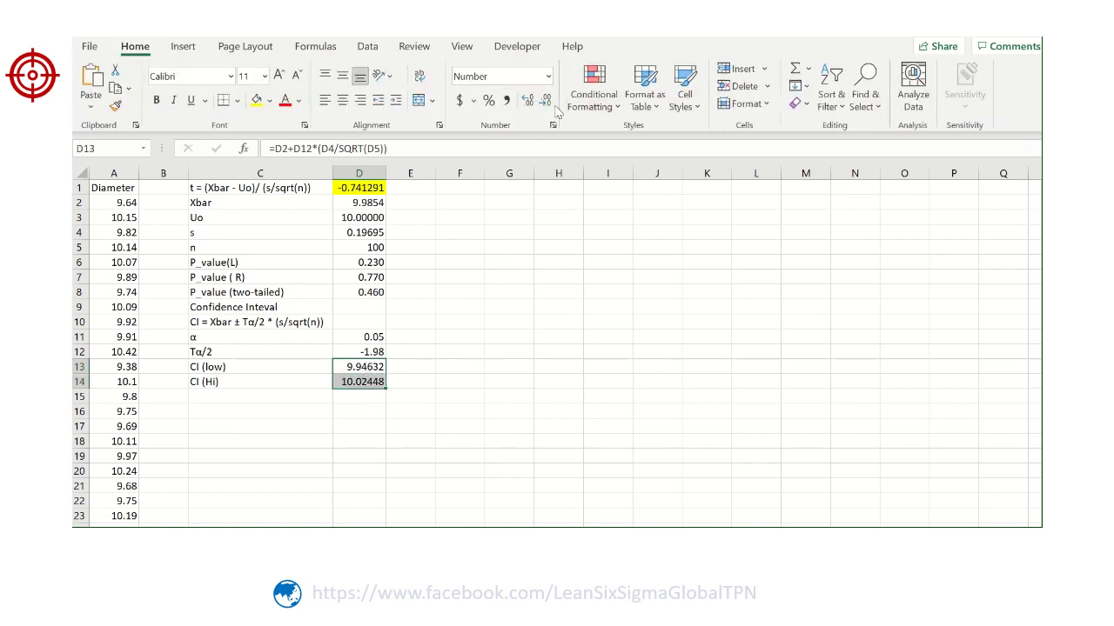
pyautogui.click(547, 100)
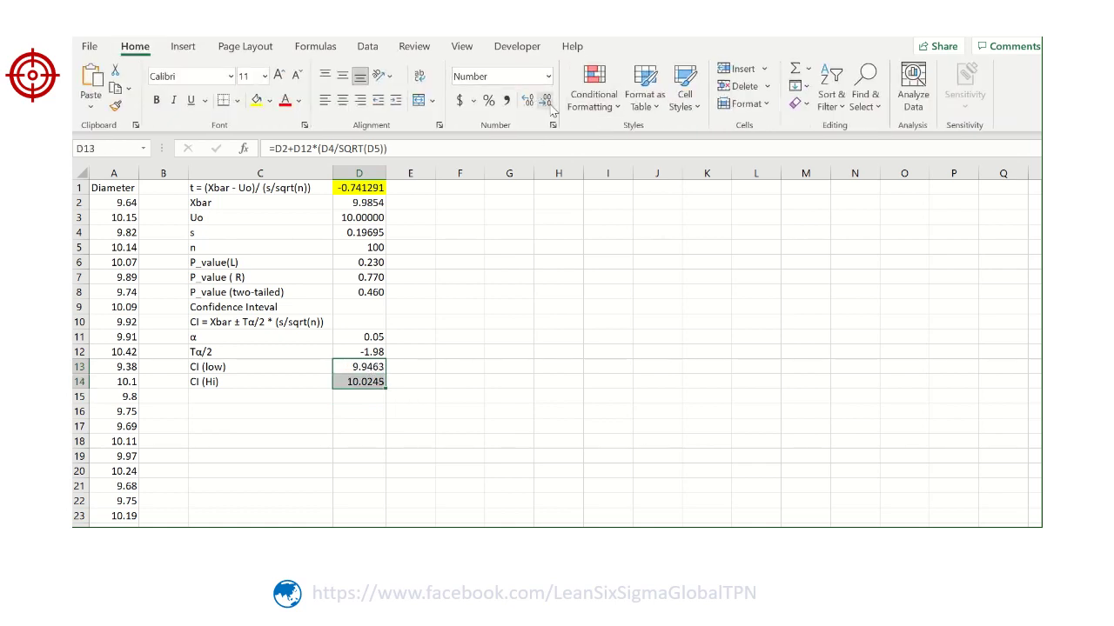
pyautogui.click(433, 380)
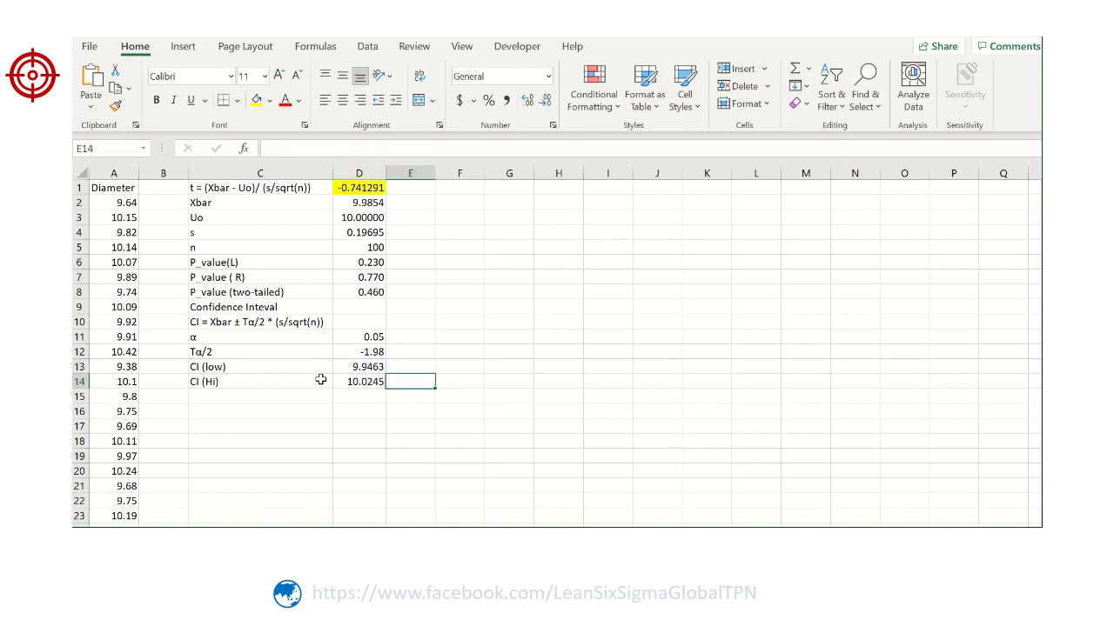
# Step: Type the interval (9.9463, 10.0245) into D10 and widen column D to fit it
pyautogui.click(275, 397)
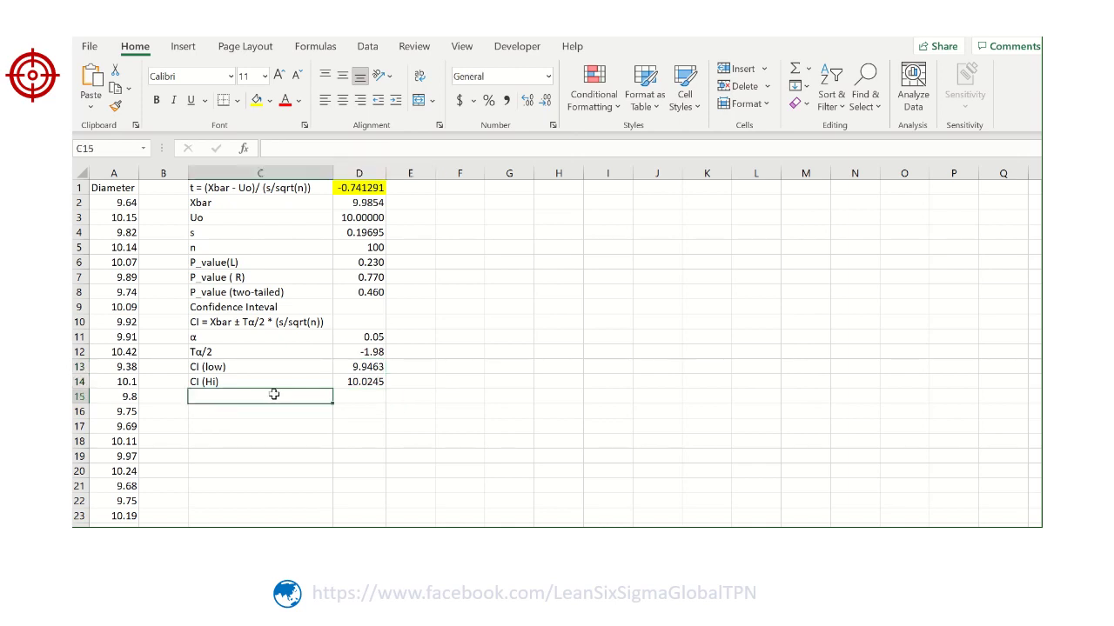
pyautogui.doubleClick(351, 324)
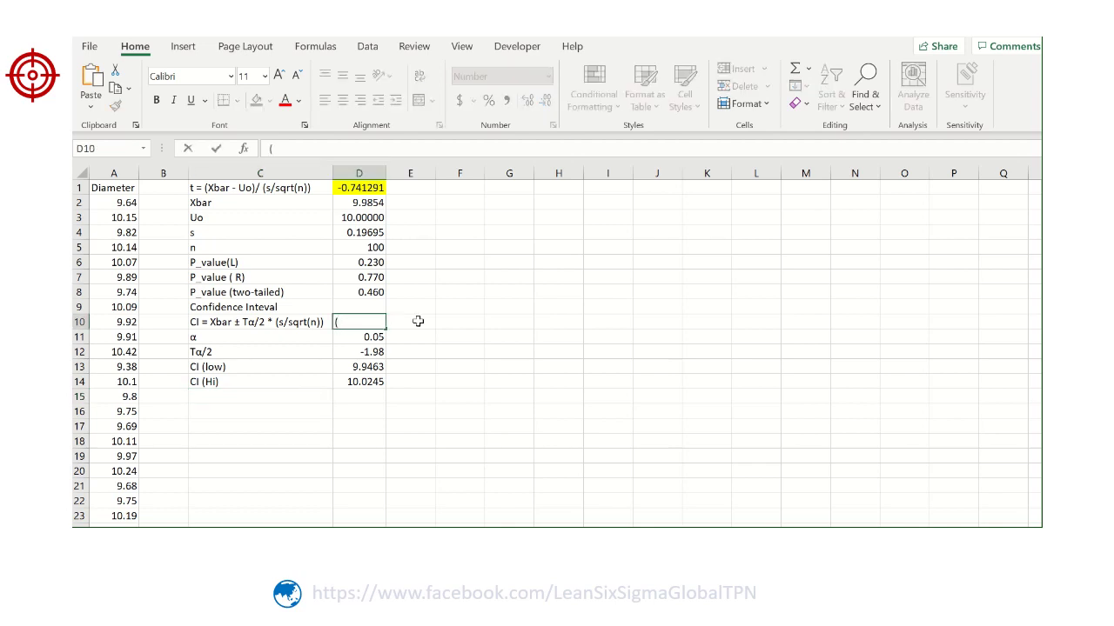
pyautogui.write('(9.9463, 10')
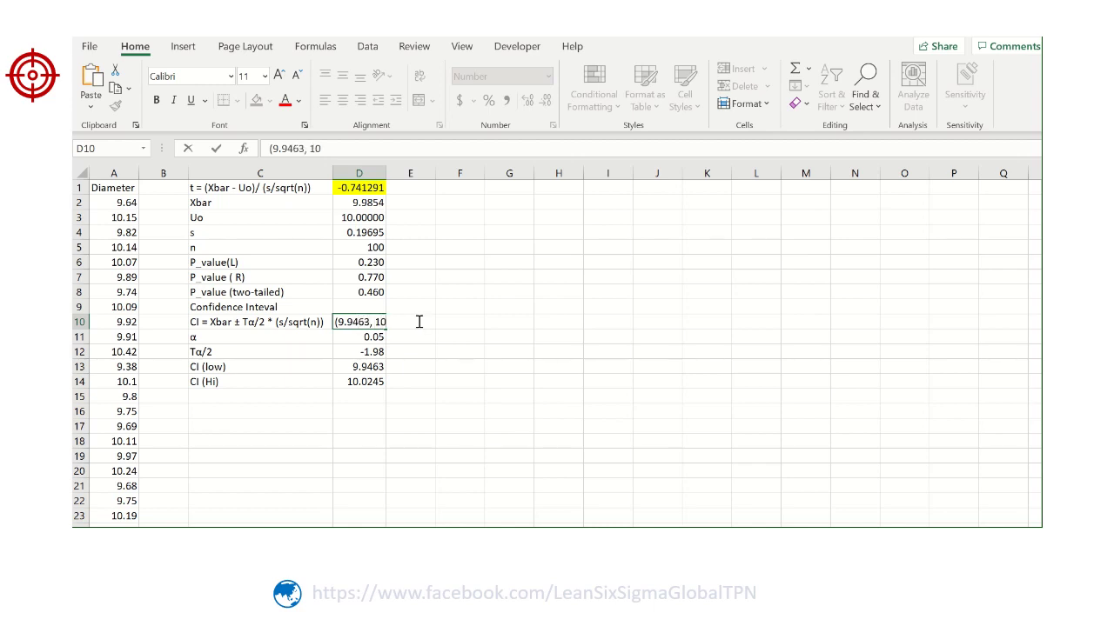
pyautogui.write('.0245')
pyautogui.press('Return')
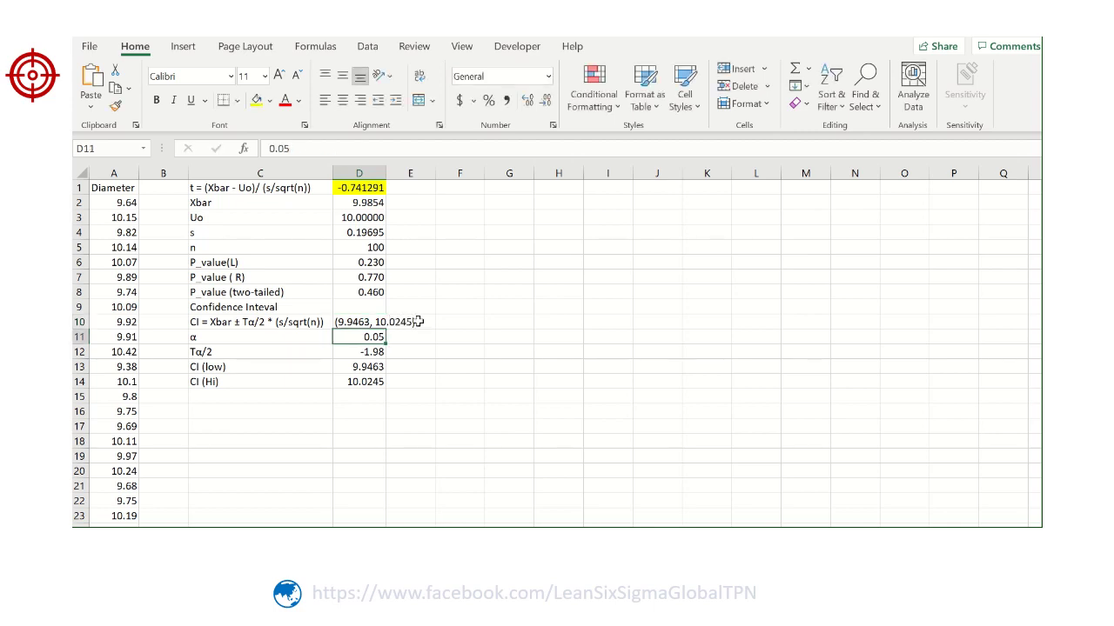
pyautogui.moveTo(388, 173); pyautogui.dragTo(416, 174)
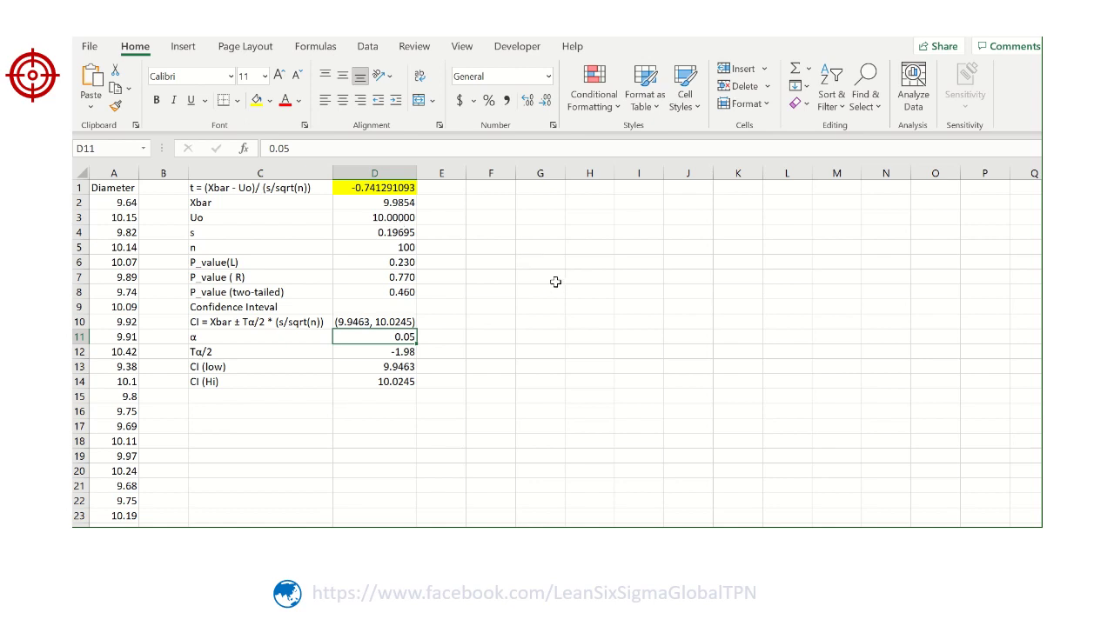
pyautogui.hotkey('alt', 'Tab')
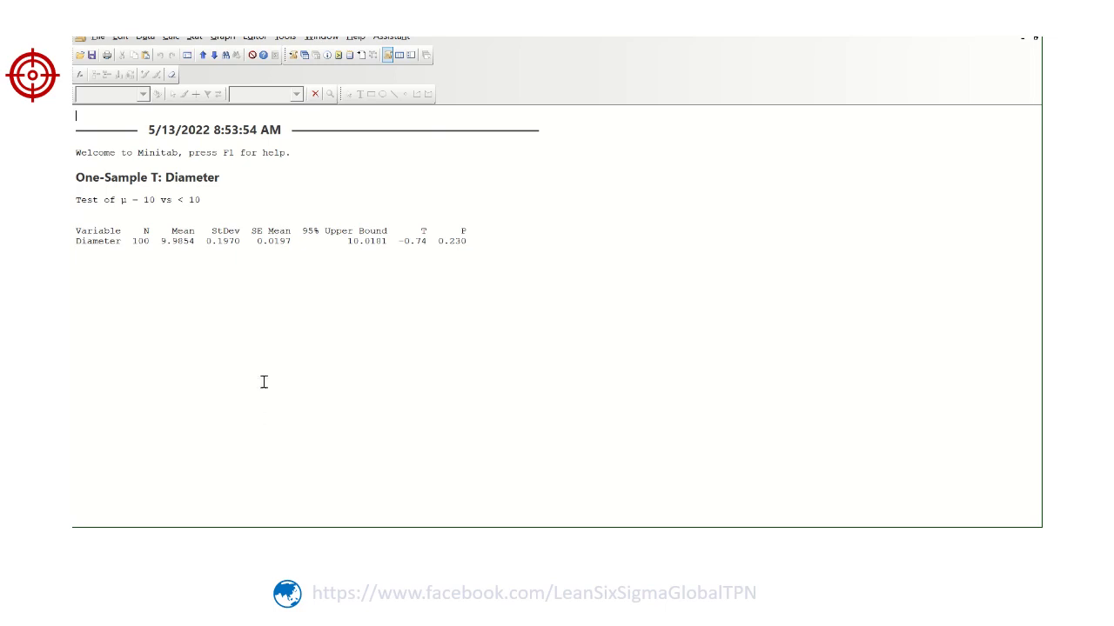
# Step: Copy the Test line and results table from Minitab's Session window
pyautogui.moveTo(76, 199); pyautogui.dragTo(482, 254)
pyautogui.rightClick(451, 236)
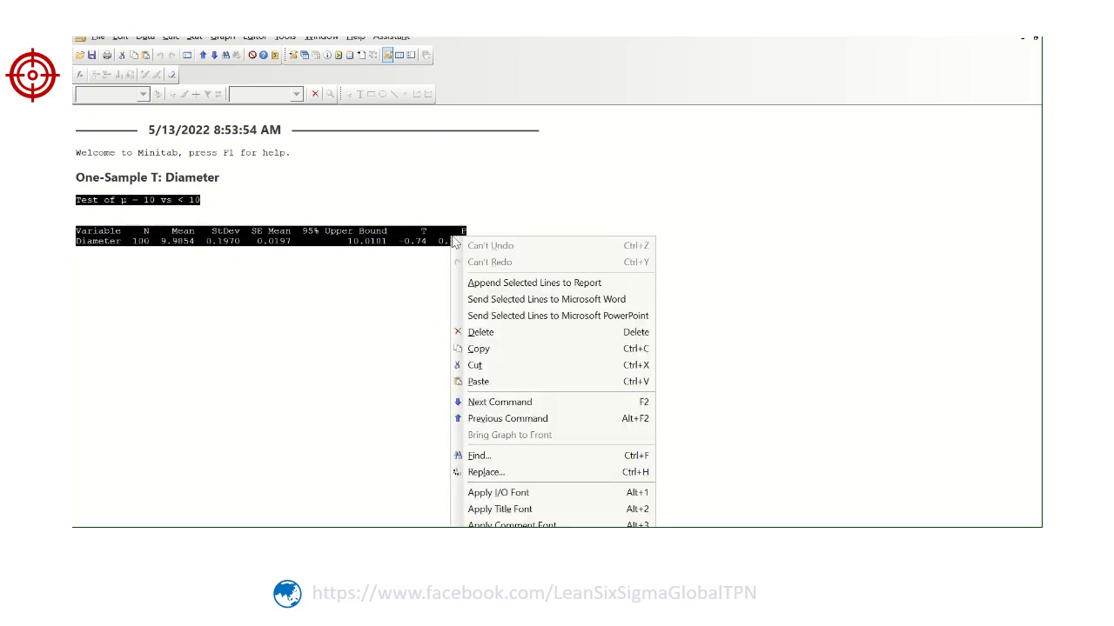
pyautogui.click(505, 351)
pyautogui.hotkey('alt', 'Tab')
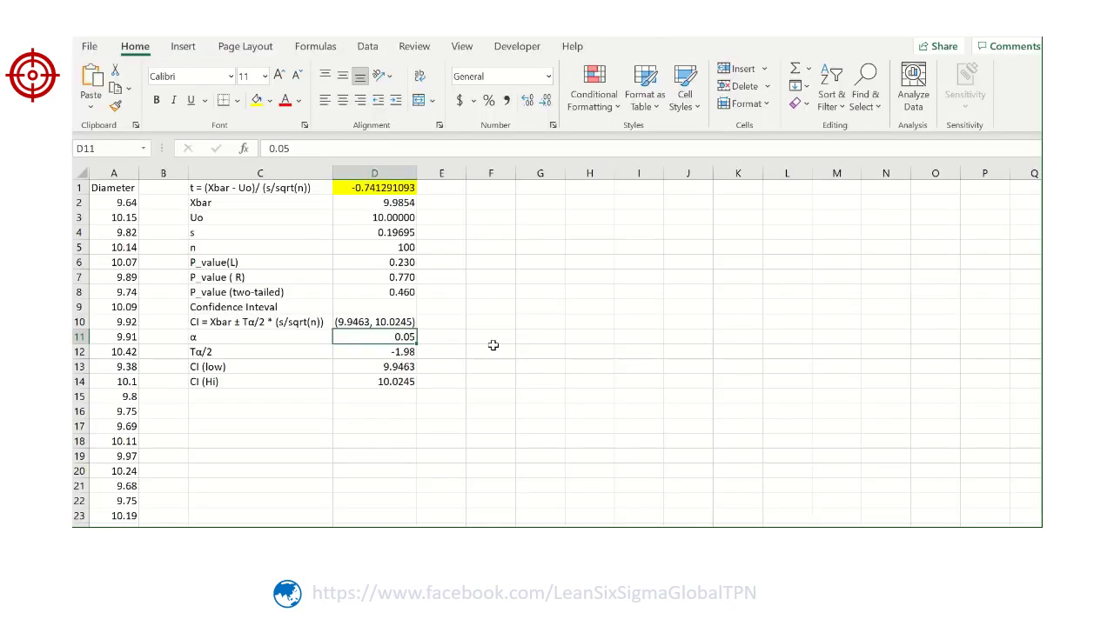
# Step: Paste the Minitab 'vs < 10' output at F1 and auto-fit column F
pyautogui.click(492, 187)
pyautogui.rightClick(503, 187)
pyautogui.click(540, 201)
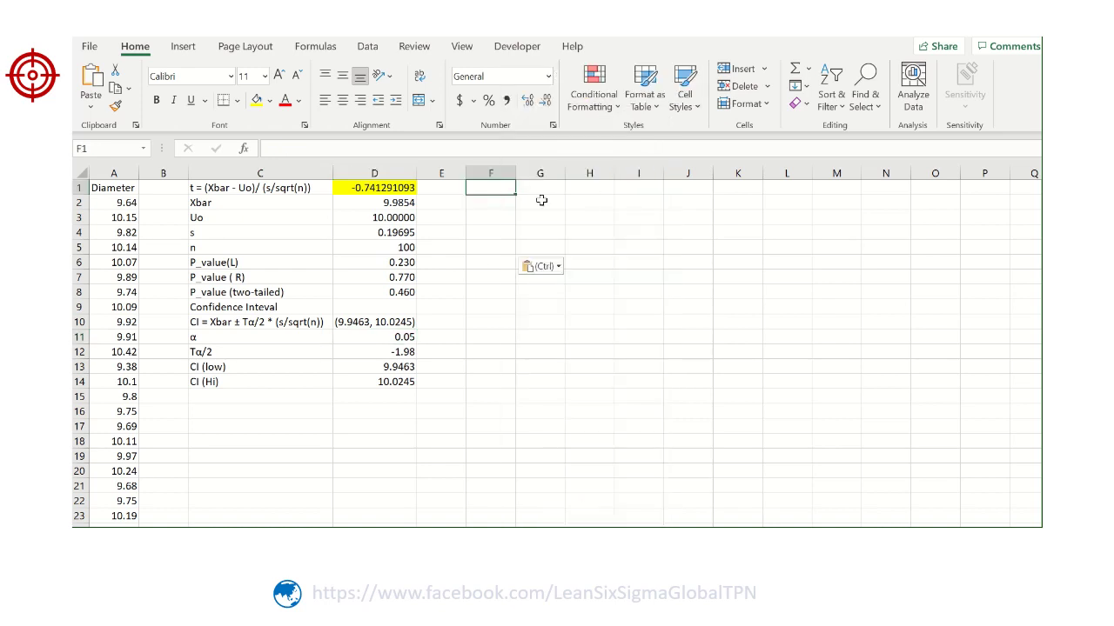
pyautogui.click(506, 204)
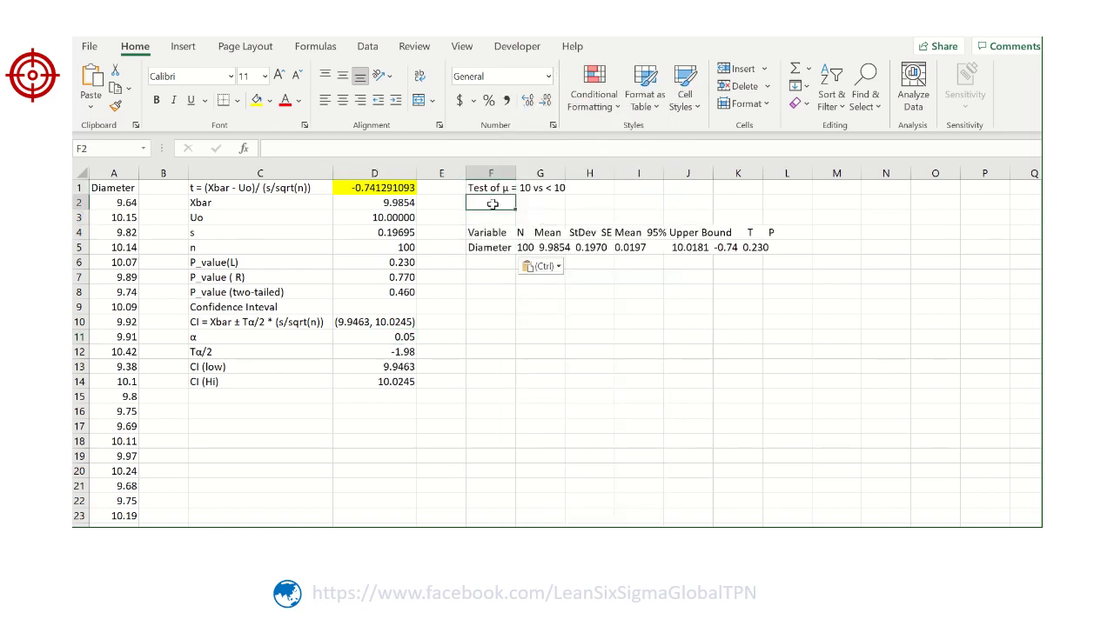
pyautogui.click(489, 191)
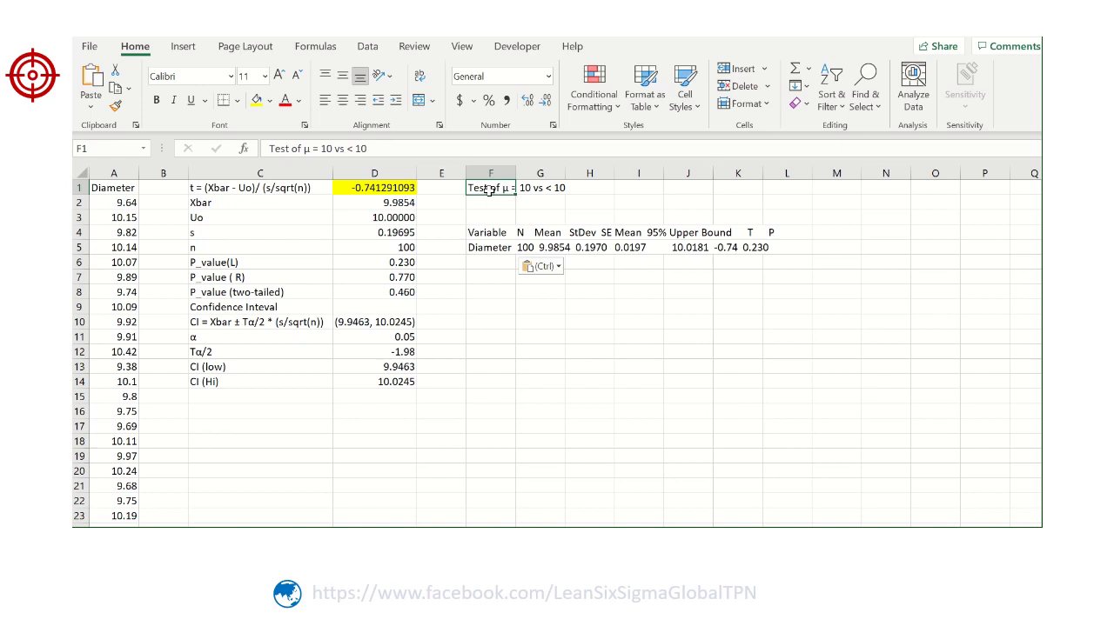
pyautogui.click(515, 171)
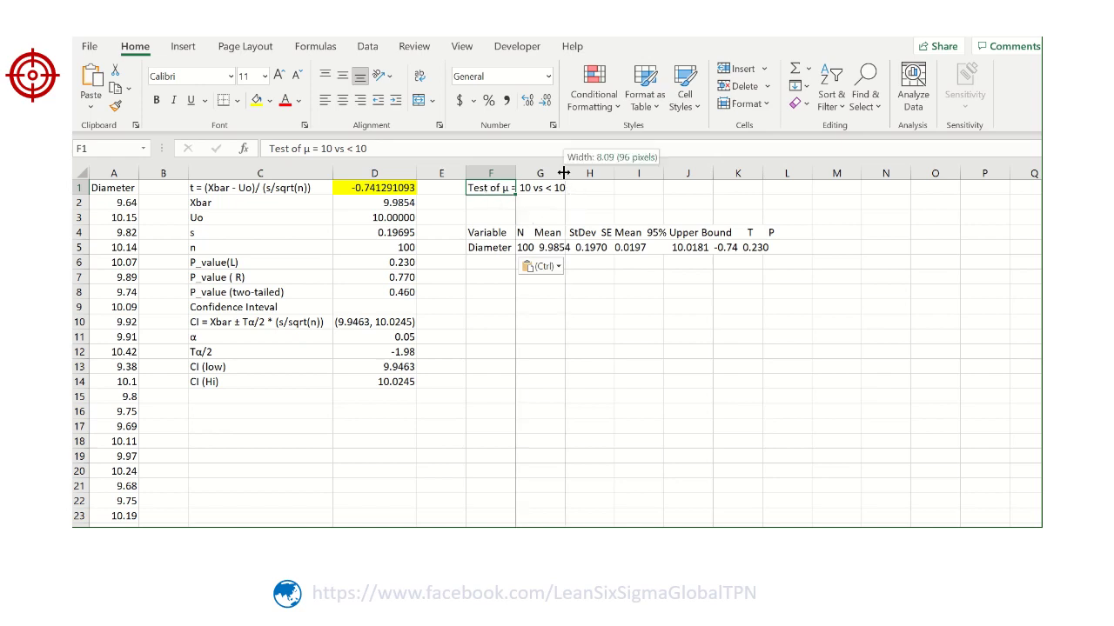
pyautogui.doubleClick(515, 172)
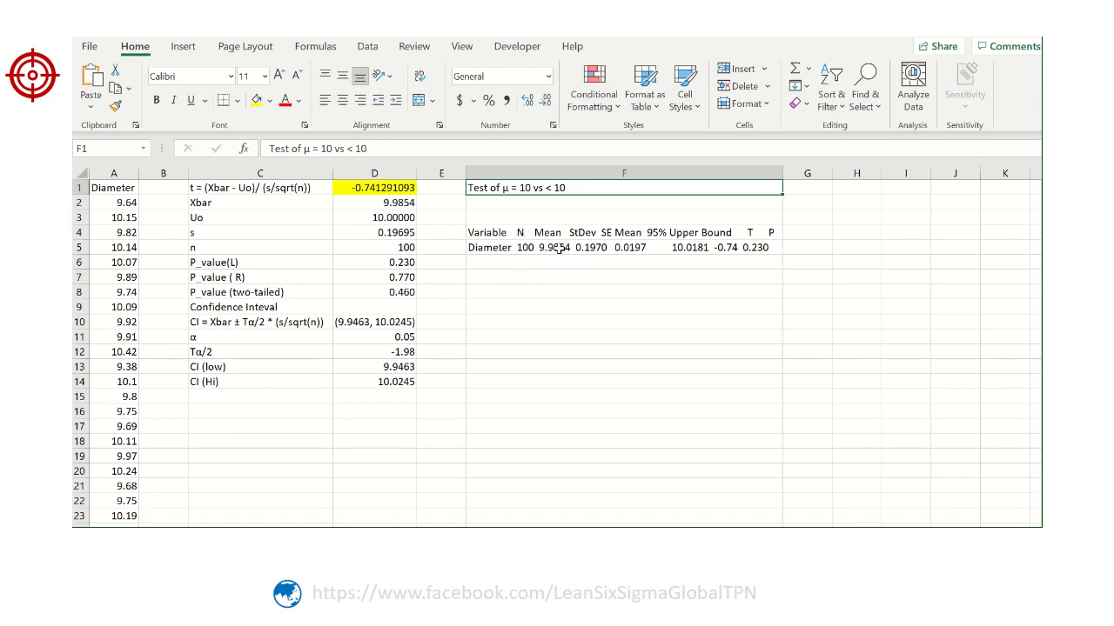
# Step: Round s in D4 to four decimals and check the pasted Diameter row in F5
pyautogui.click(556, 247)
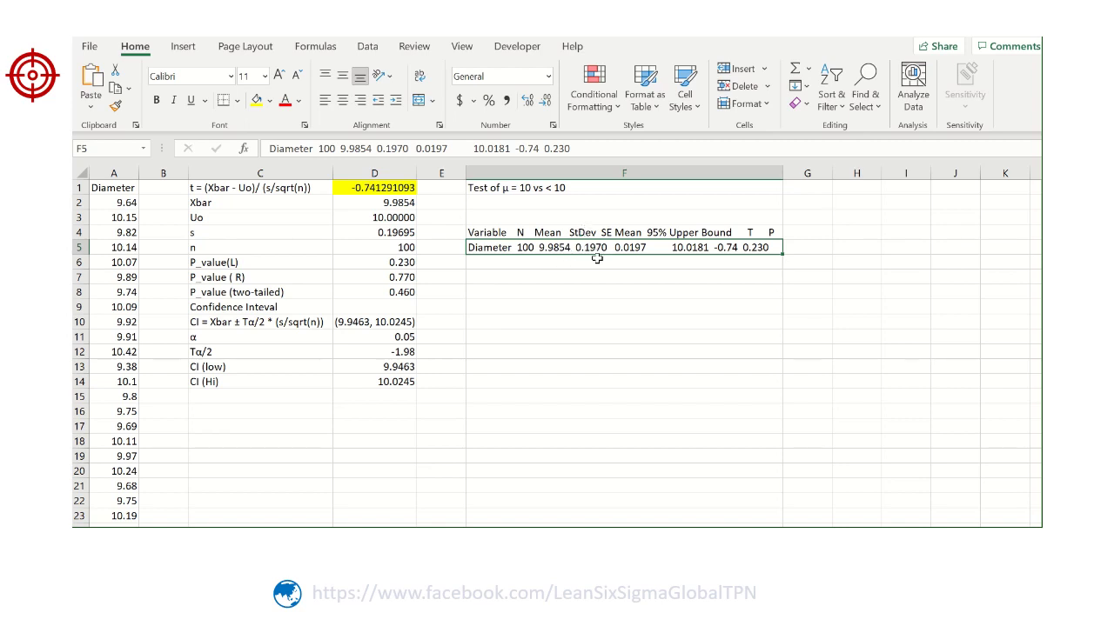
pyautogui.click(361, 235)
pyautogui.click(546, 100)
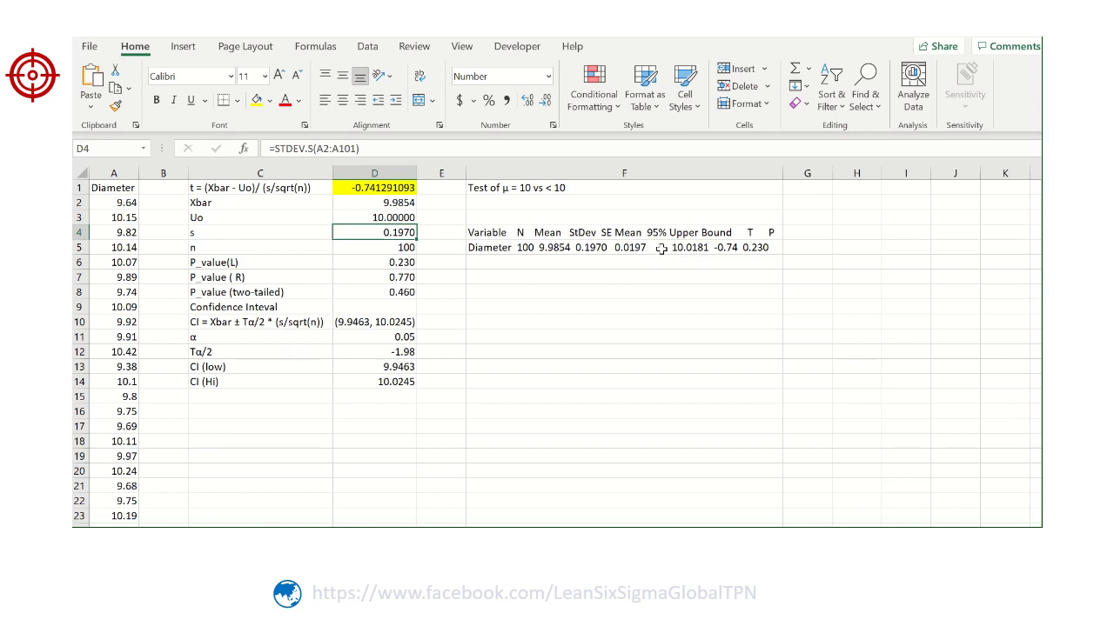
pyautogui.click(635, 252)
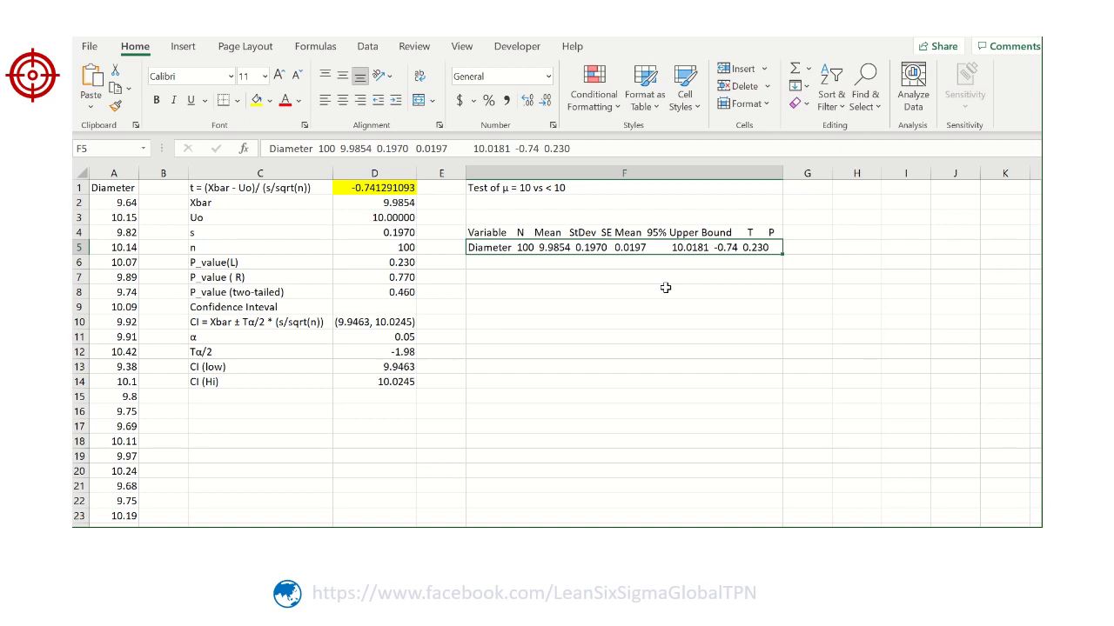
pyautogui.hotkey('alt', 'Tab')
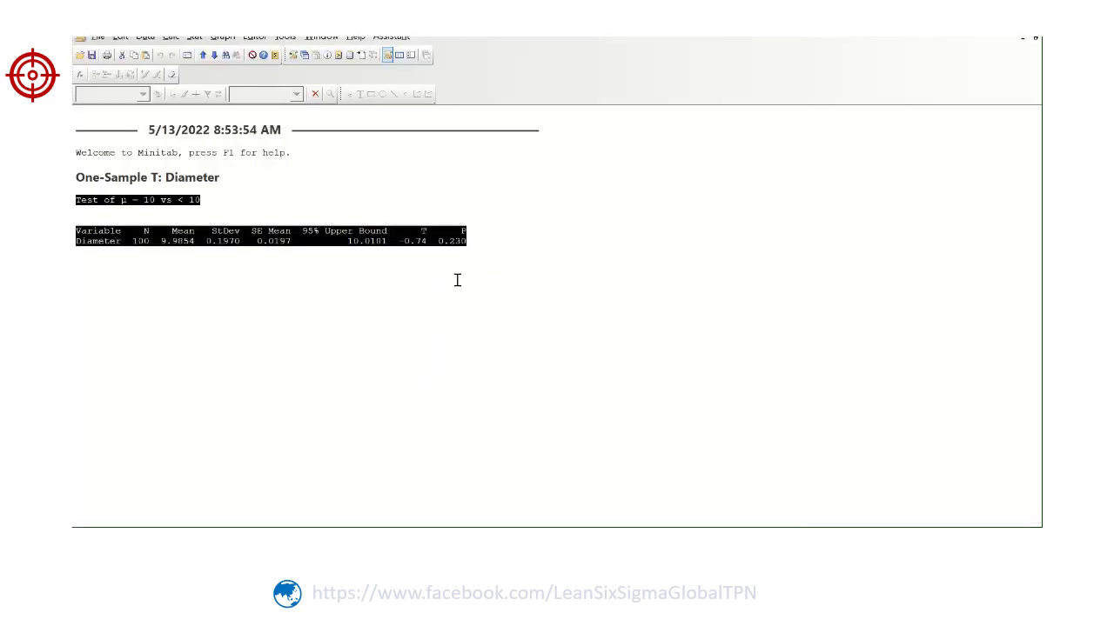
# Step: Rerun the Diameter t test with alternative Mean ≠ hypothesized mean (T -0.74, P 0.460)
pyautogui.click(314, 248)
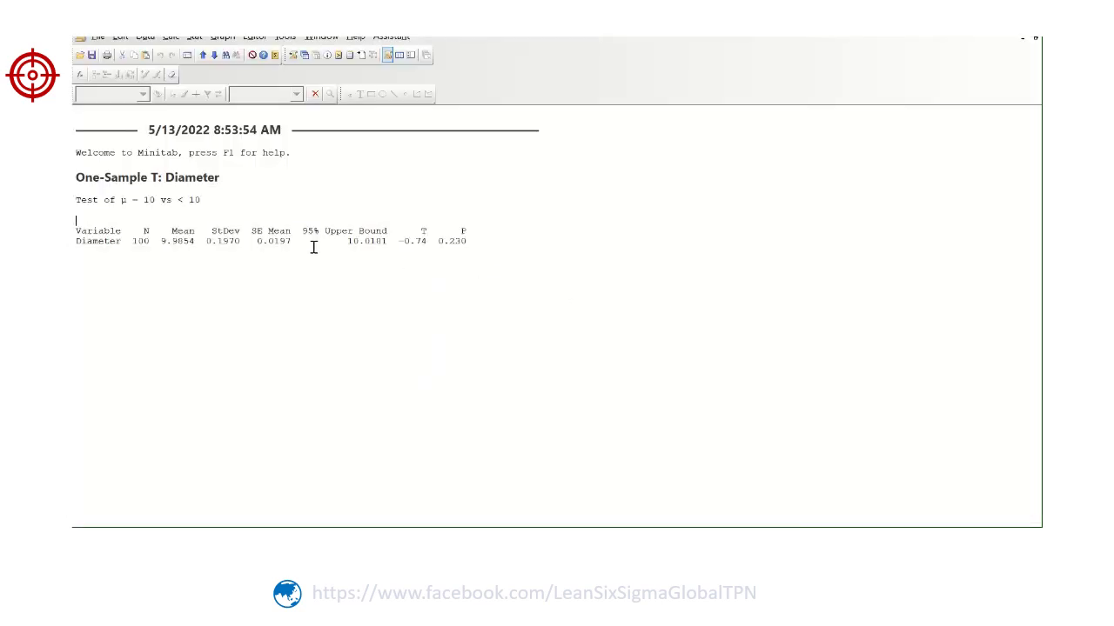
pyautogui.click(187, 55)
pyautogui.click(609, 352)
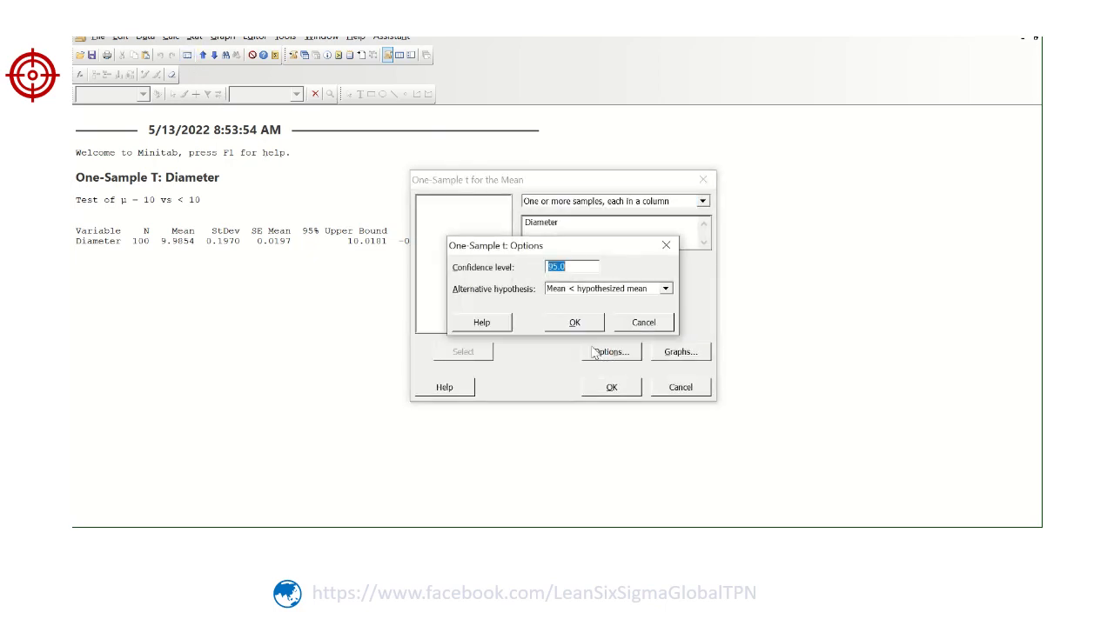
pyautogui.click(656, 323)
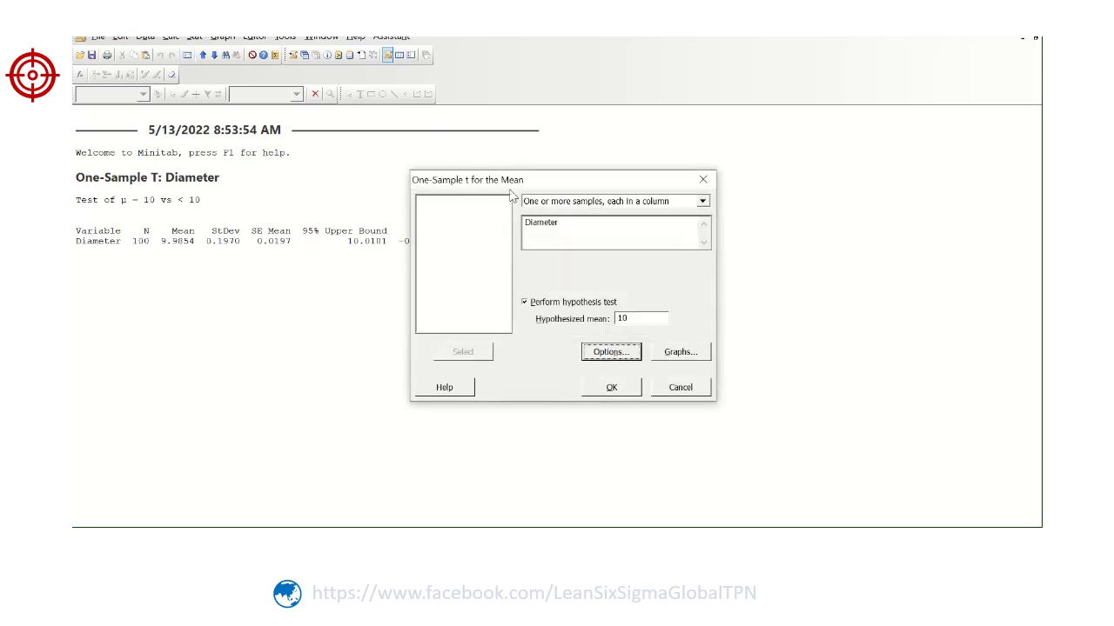
pyautogui.moveTo(509, 185); pyautogui.dragTo(616, 187)
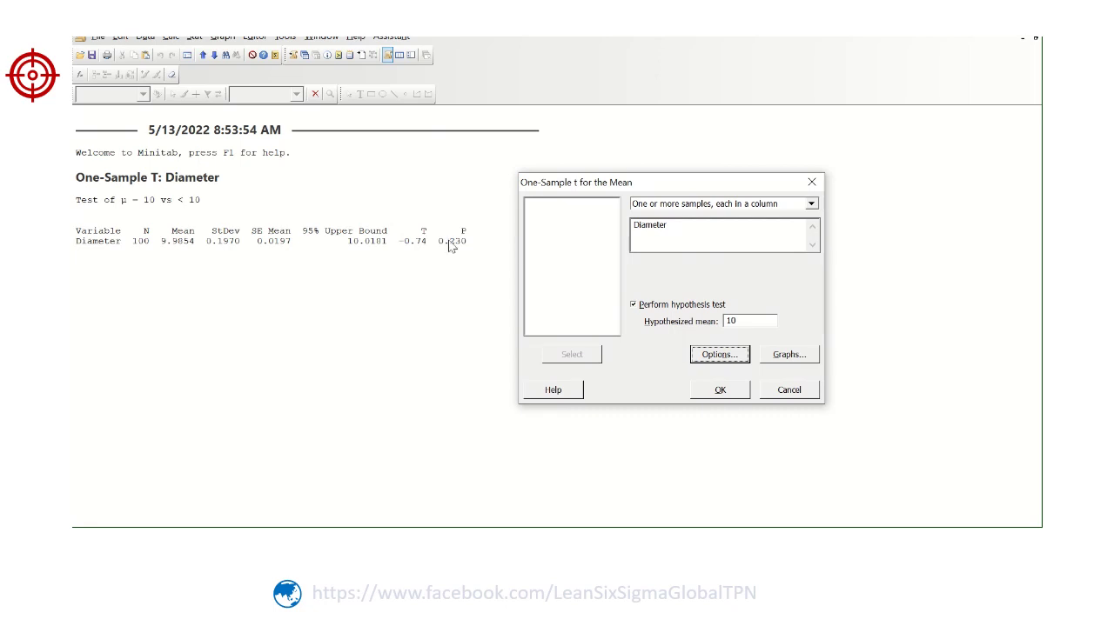
pyautogui.click(736, 357)
pyautogui.click(706, 292)
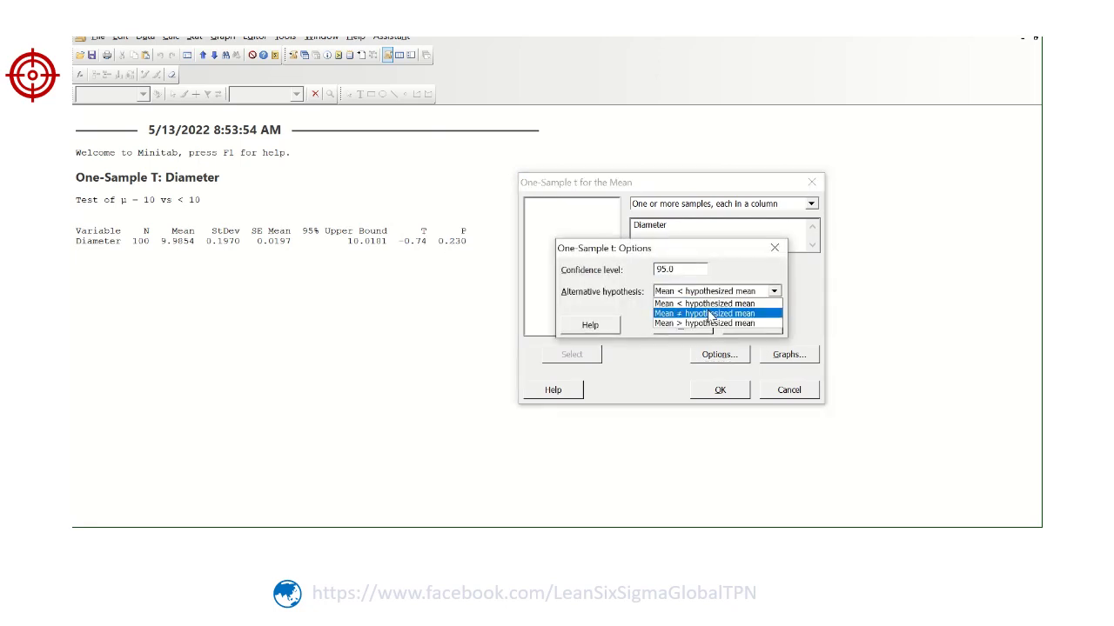
pyautogui.click(710, 315)
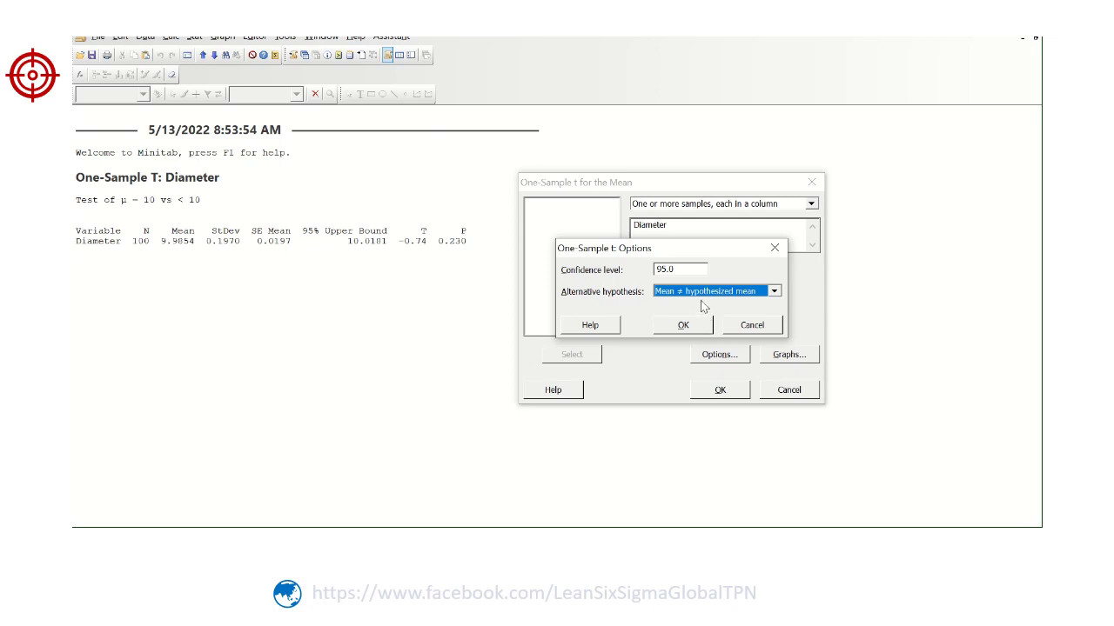
pyautogui.click(692, 326)
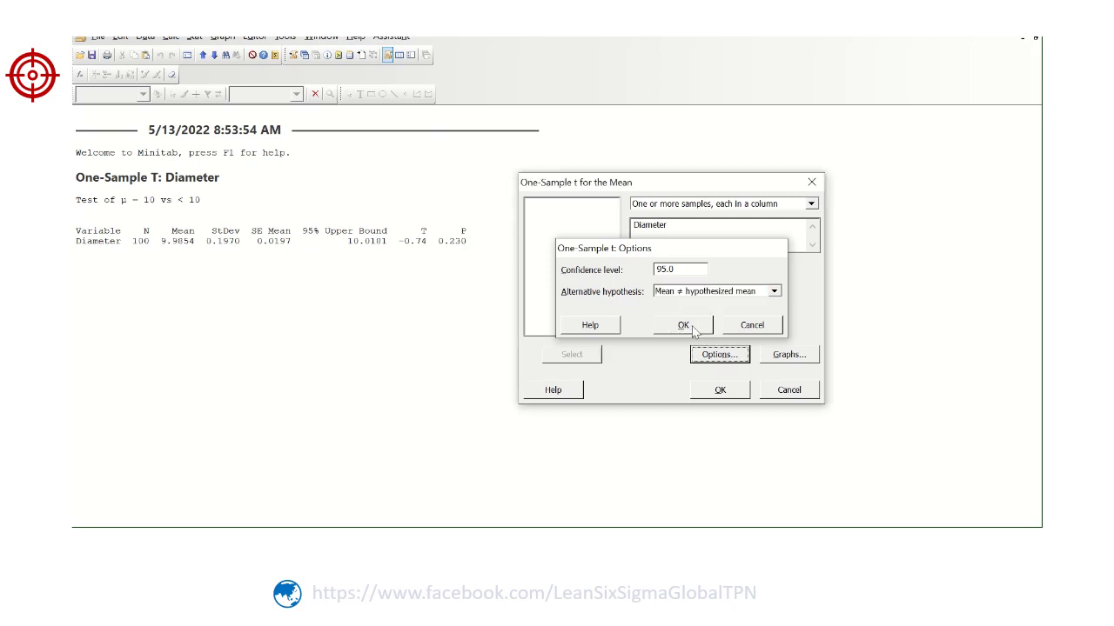
pyautogui.click(719, 389)
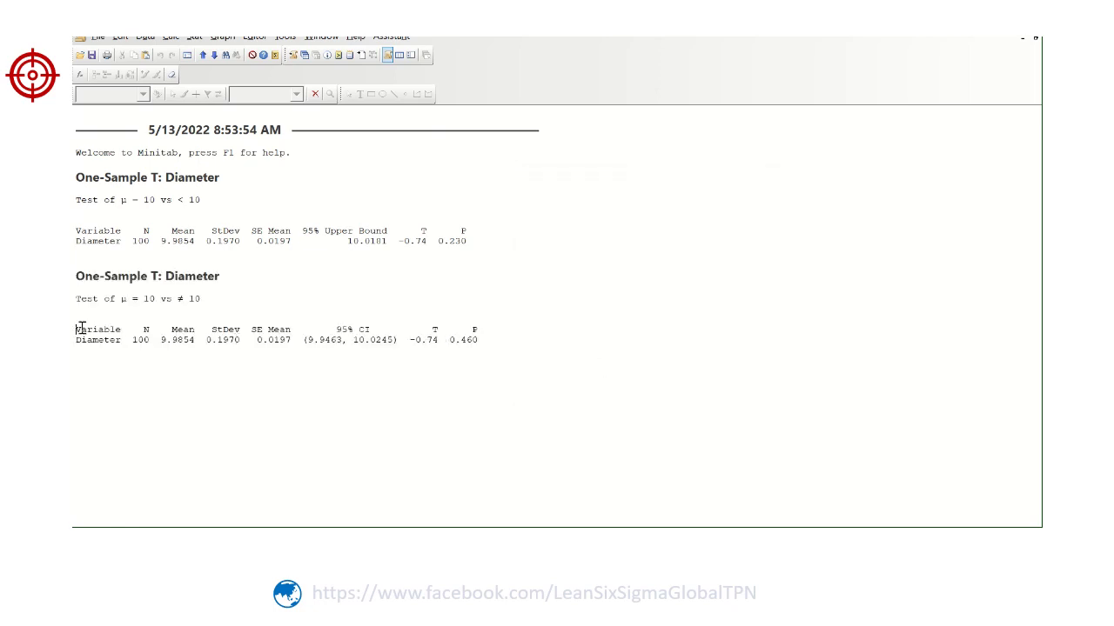
# Step: Copy the two-sided test output and paste it into Excel at F7
pyautogui.moveTo(76, 298); pyautogui.dragTo(451, 337)
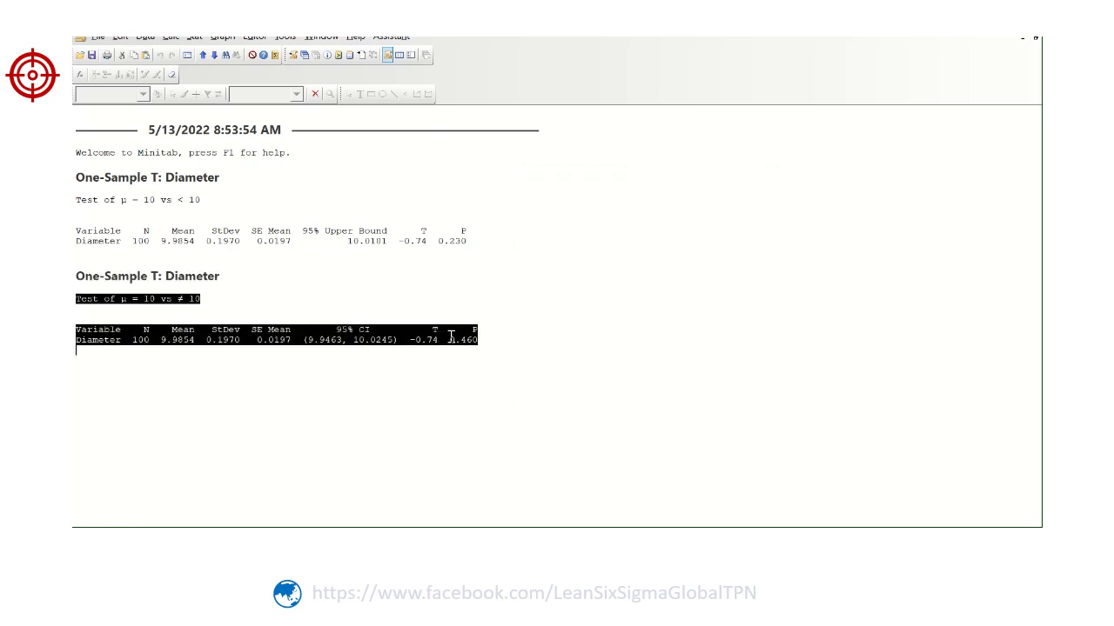
pyautogui.rightClick(451, 337)
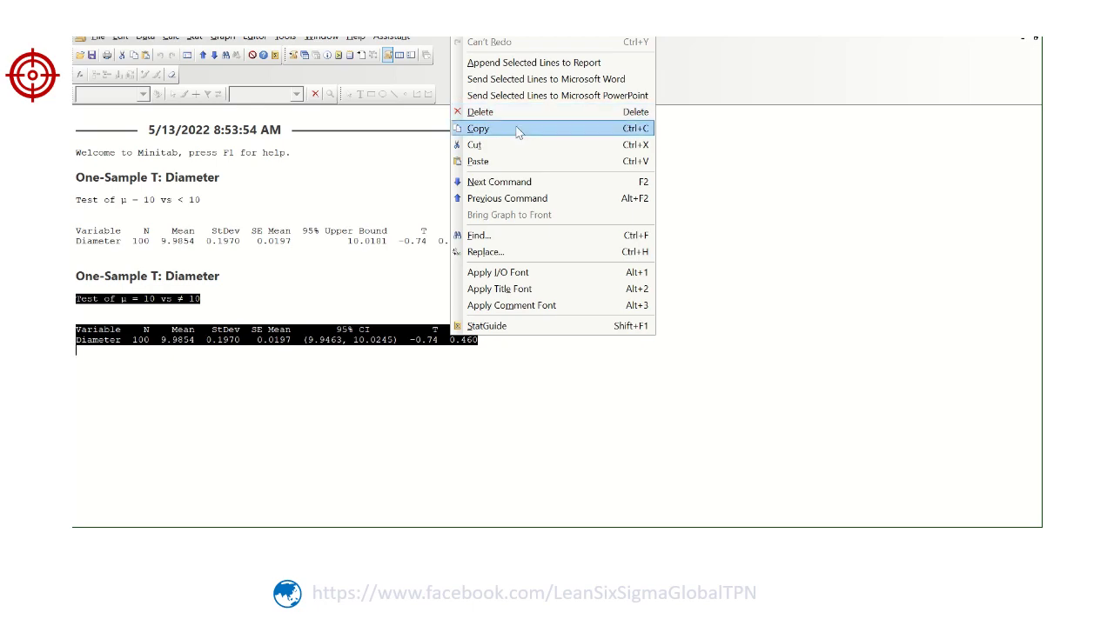
pyautogui.click(522, 132)
pyautogui.hotkey('alt', 'Tab')
pyautogui.click(487, 277)
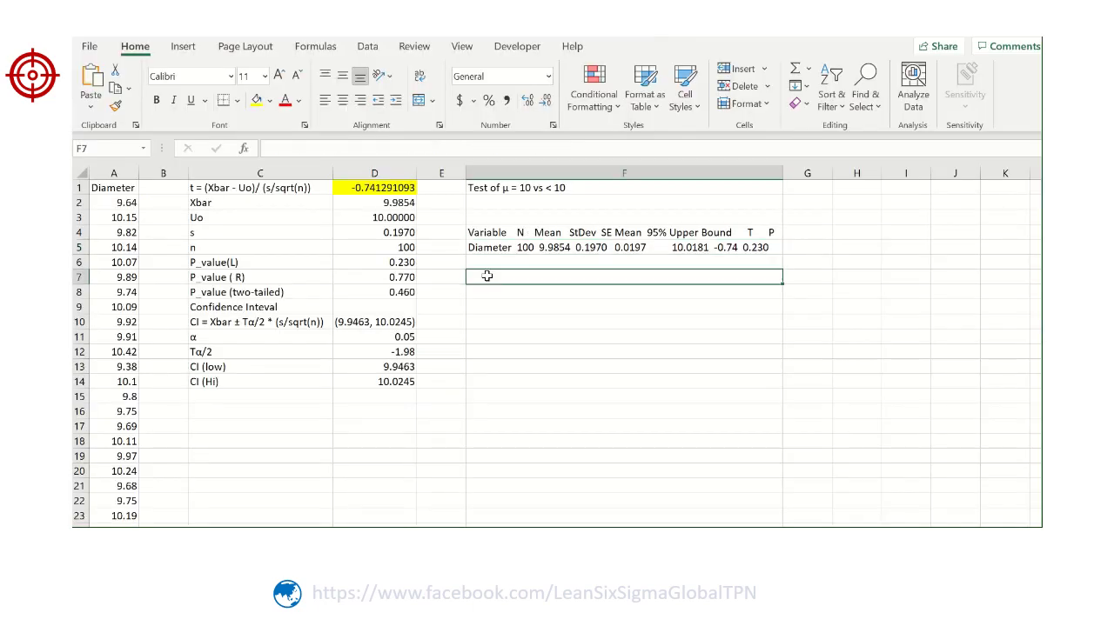
pyautogui.rightClick(642, 276)
pyautogui.click(661, 169)
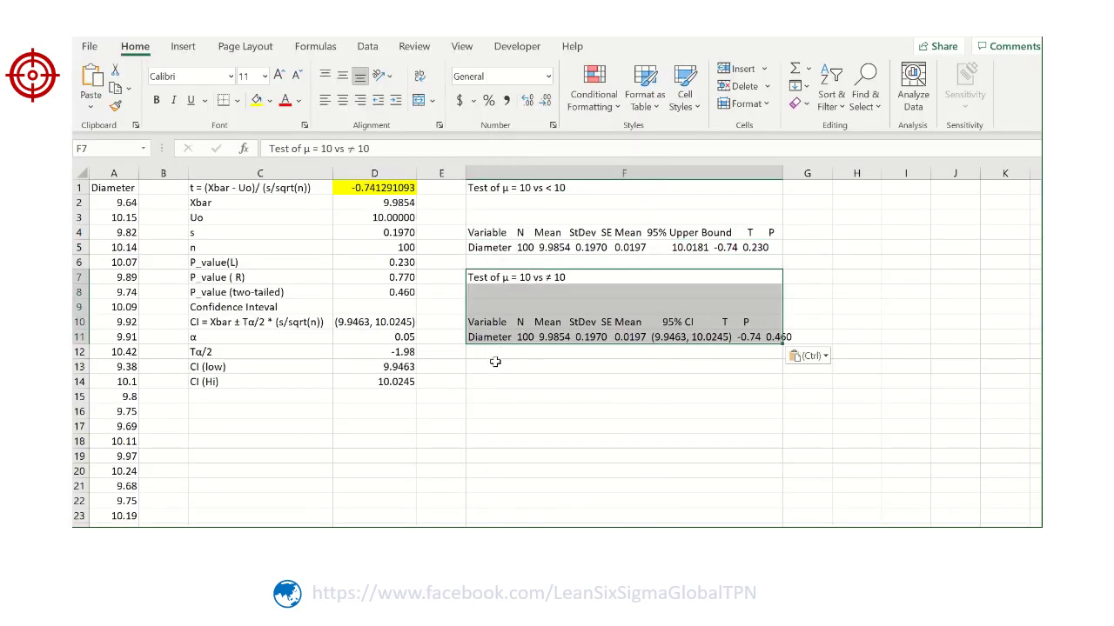
pyautogui.hotkey('alt', 'Tab')
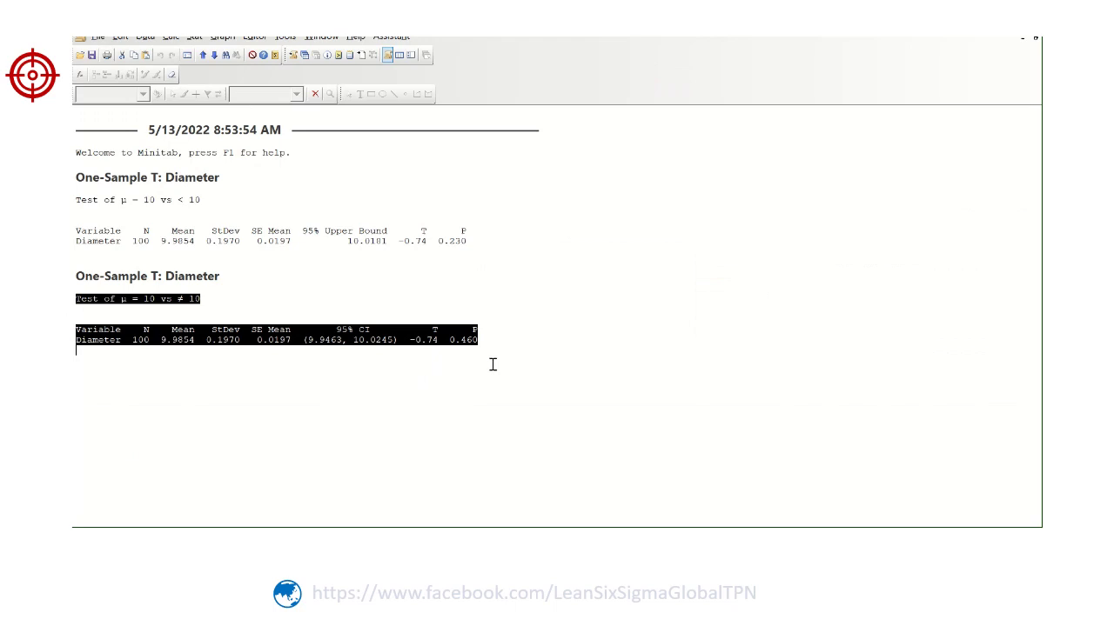
# Step: Rerun the Diameter t test with Mean > hypothesized mean and copy the output (P 0.770)
pyautogui.click(186, 55)
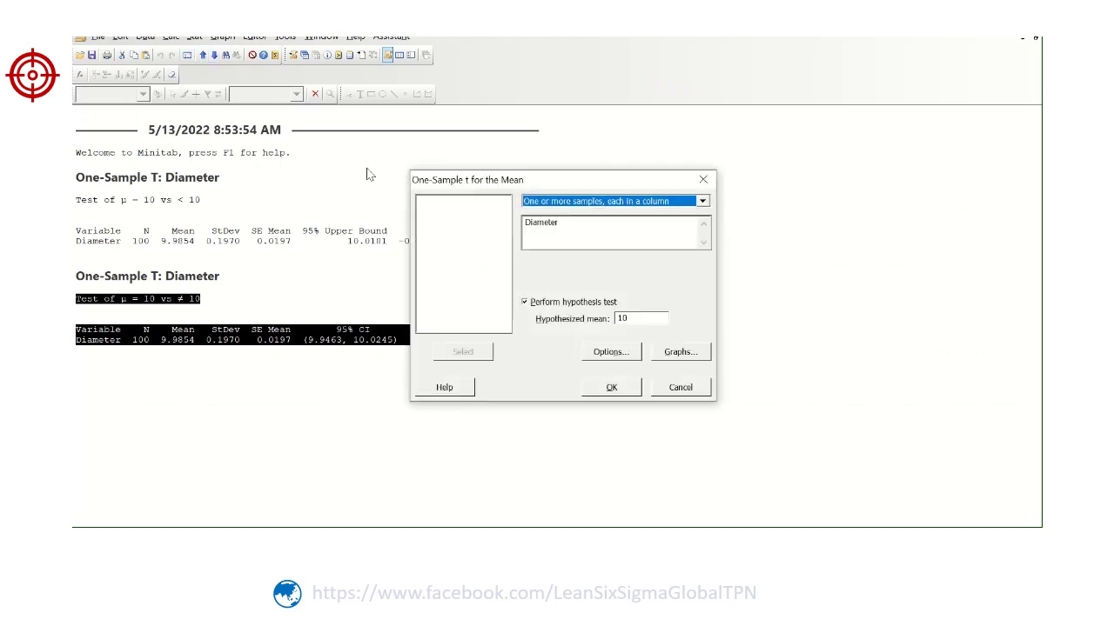
pyautogui.click(611, 352)
pyautogui.click(620, 294)
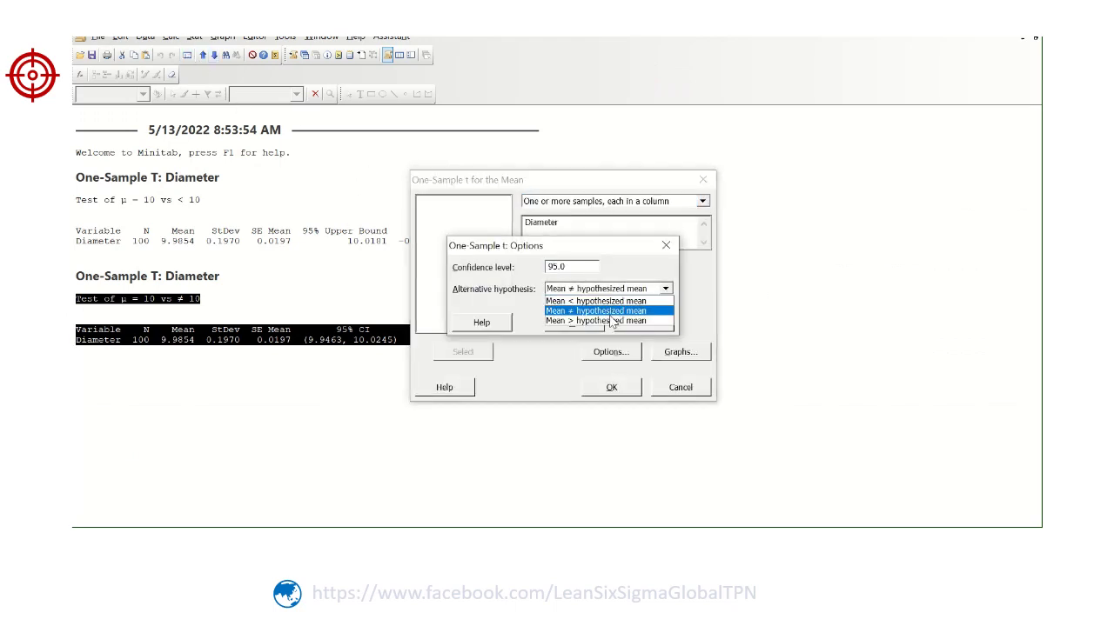
pyautogui.click(612, 326)
pyautogui.click(585, 324)
pyautogui.click(612, 387)
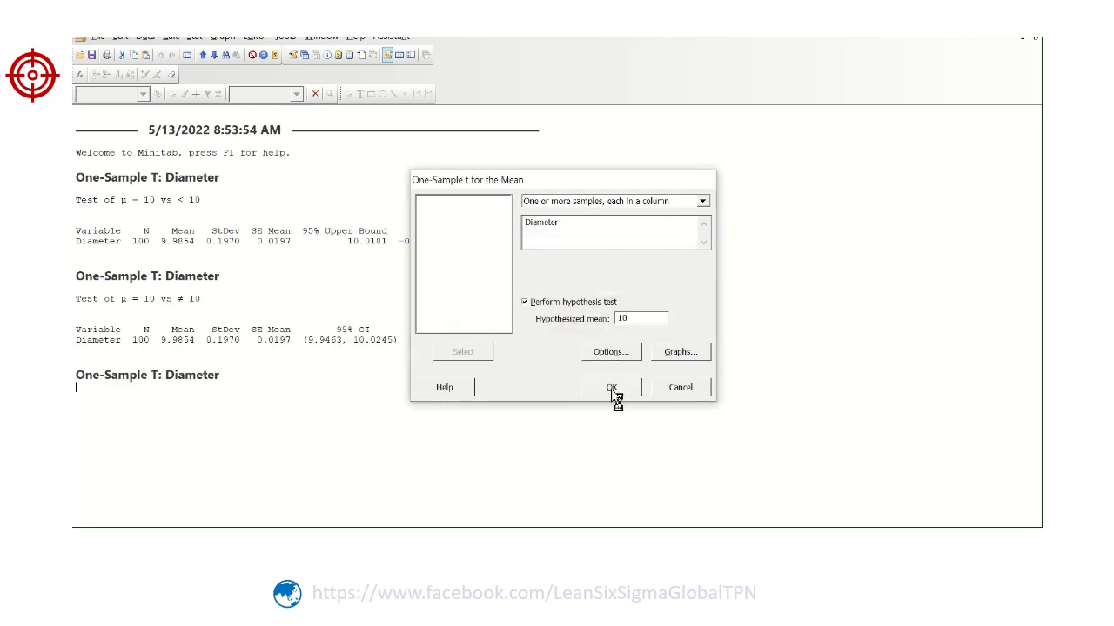
pyautogui.moveTo(76, 392); pyautogui.dragTo(460, 446)
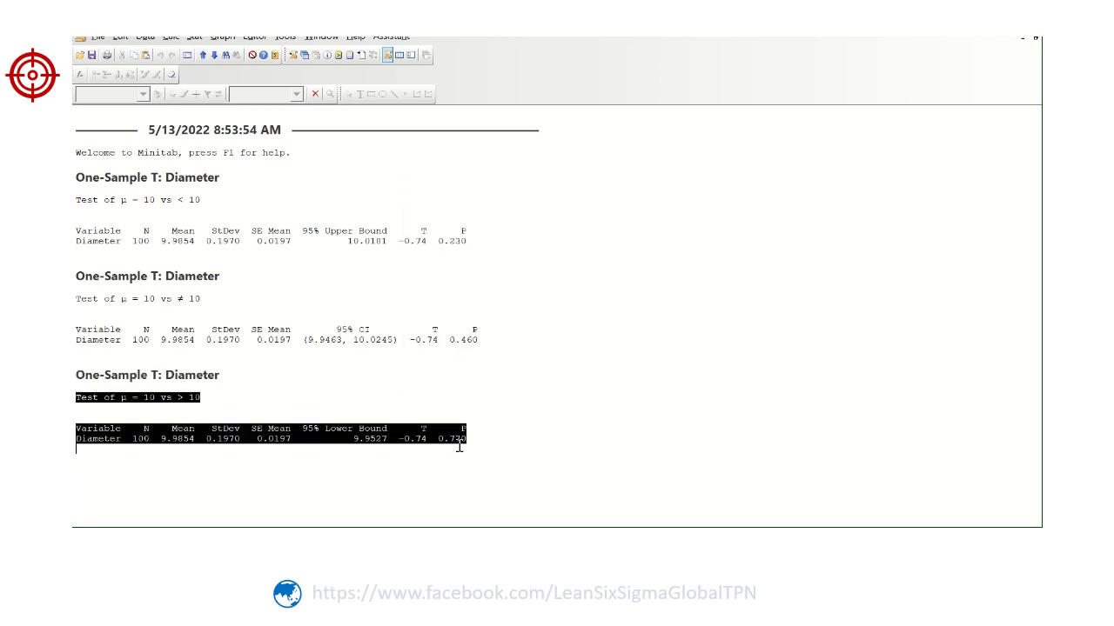
pyautogui.rightClick(416, 439)
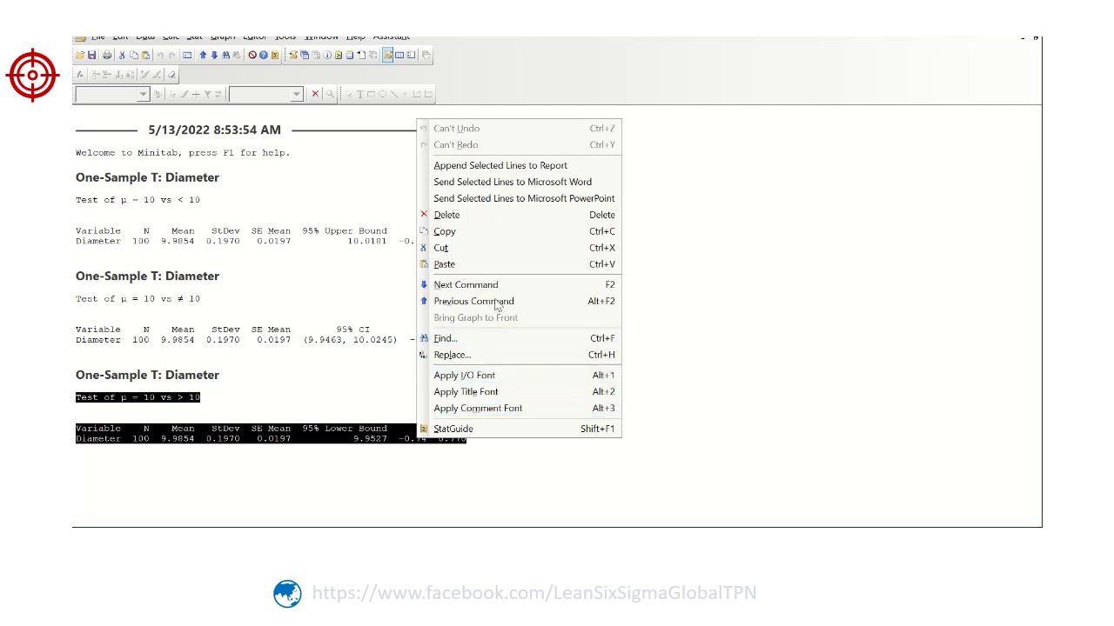
pyautogui.click(471, 233)
# Step: Paste the 'vs > 10' output at F13 and check the Diameter row in F18
pyautogui.hotkey('alt', 'Tab')
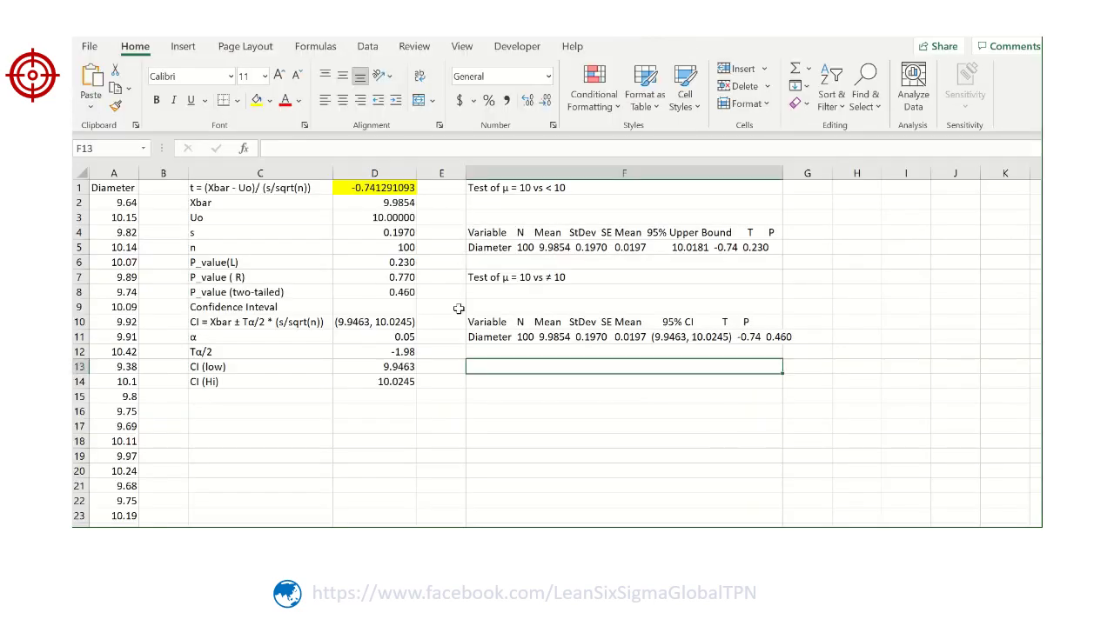
pyautogui.rightClick(481, 368)
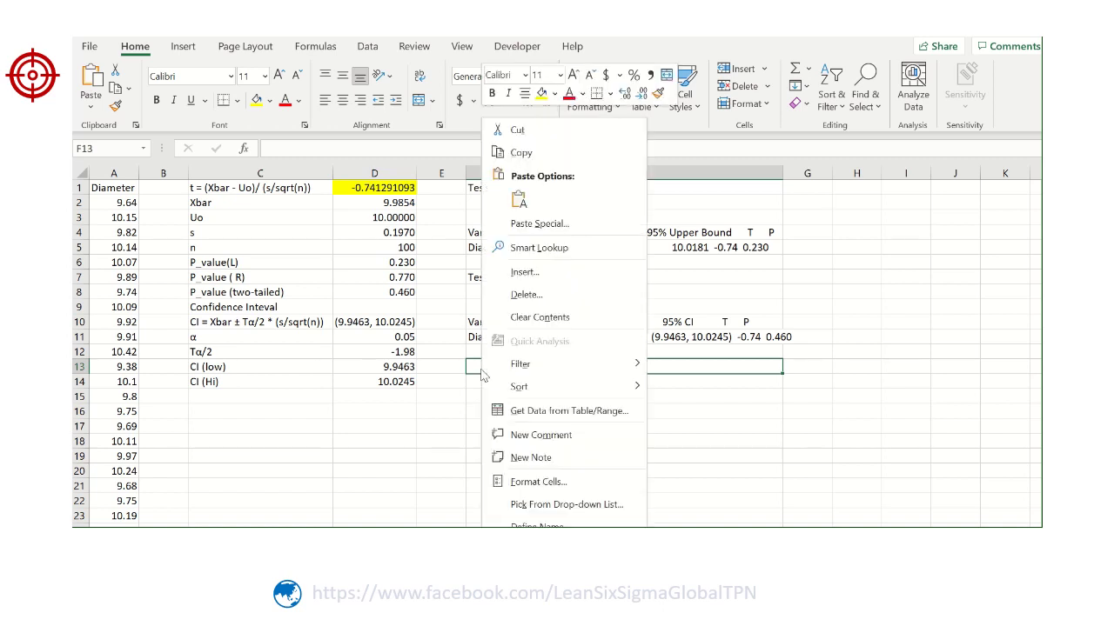
pyautogui.click(520, 218)
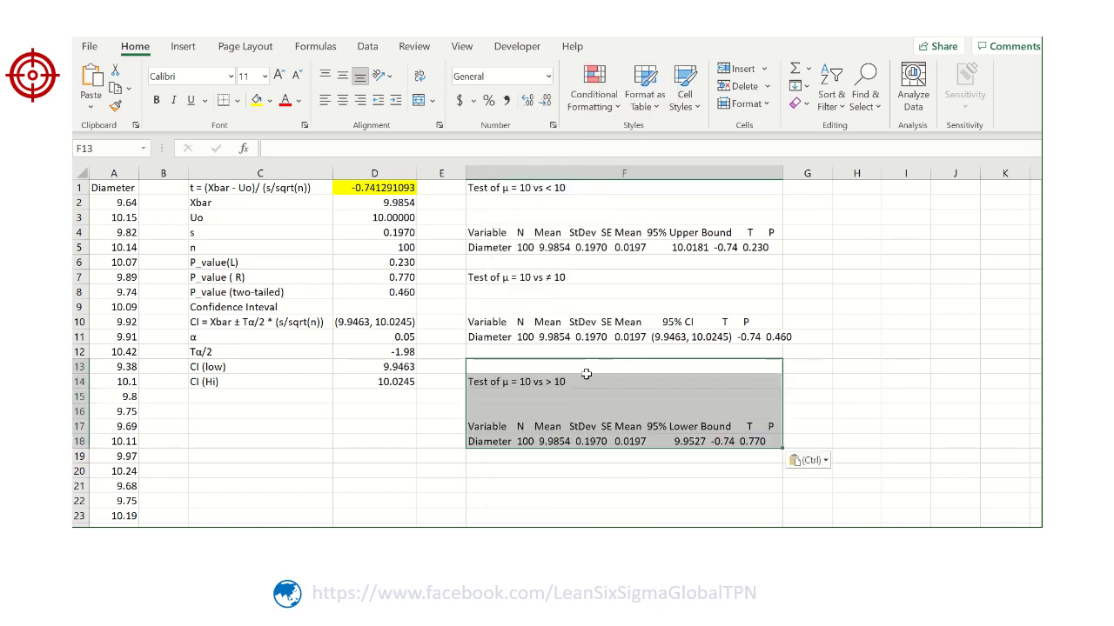
pyautogui.click(741, 439)
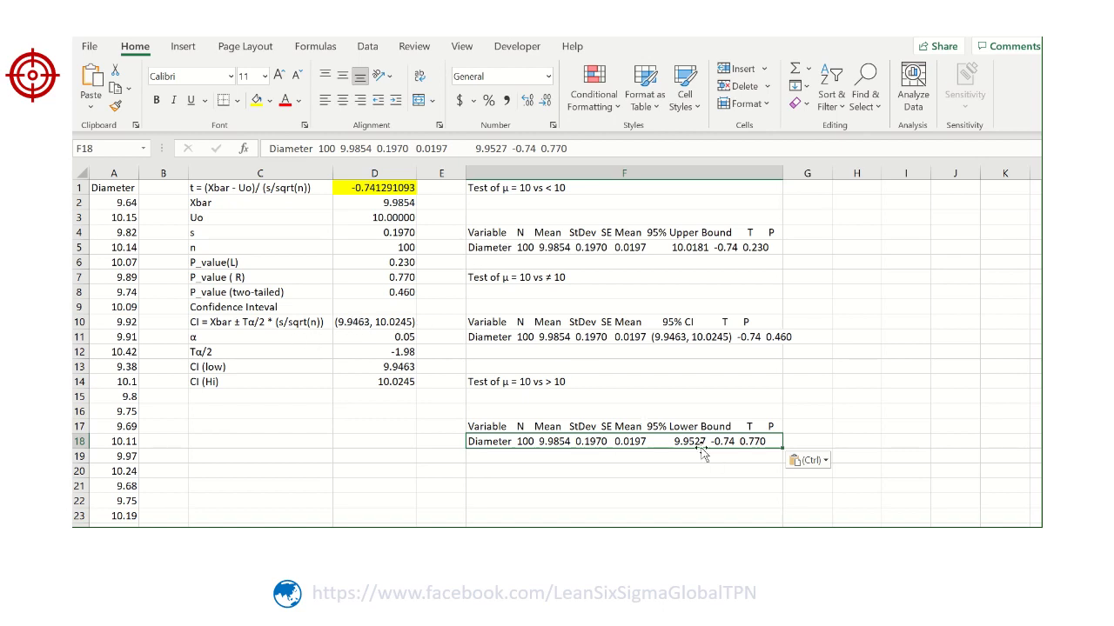
# Step: Make the confidence interval (9.9463, 10.0245) in cell F11 red
pyautogui.click(671, 340)
pyautogui.doubleClick(671, 340)
pyautogui.moveTo(651, 337); pyautogui.dragTo(733, 336)
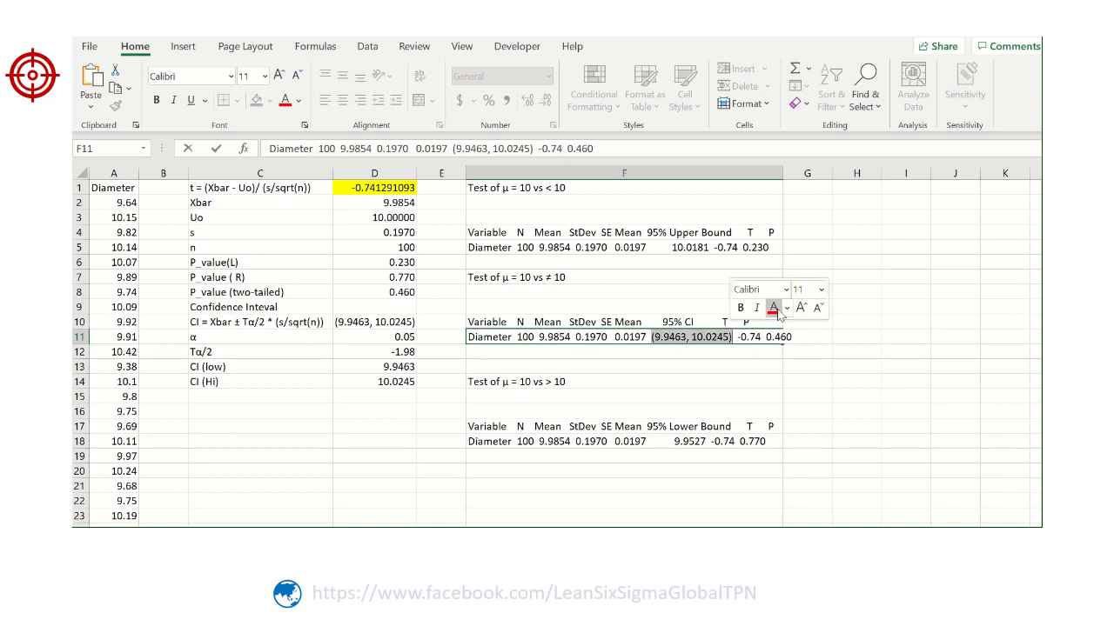
pyautogui.click(773, 308)
pyautogui.click(744, 372)
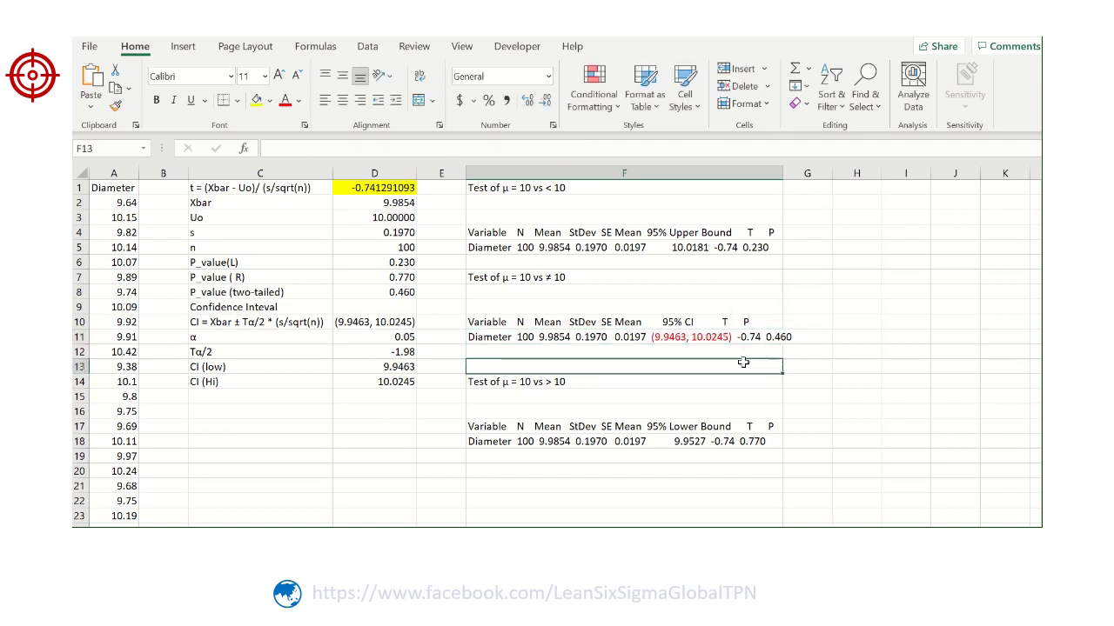
# Step: Make the trailing 0.460 P value in cell F11 red as well
pyautogui.click(738, 338)
pyautogui.doubleClick(736, 338)
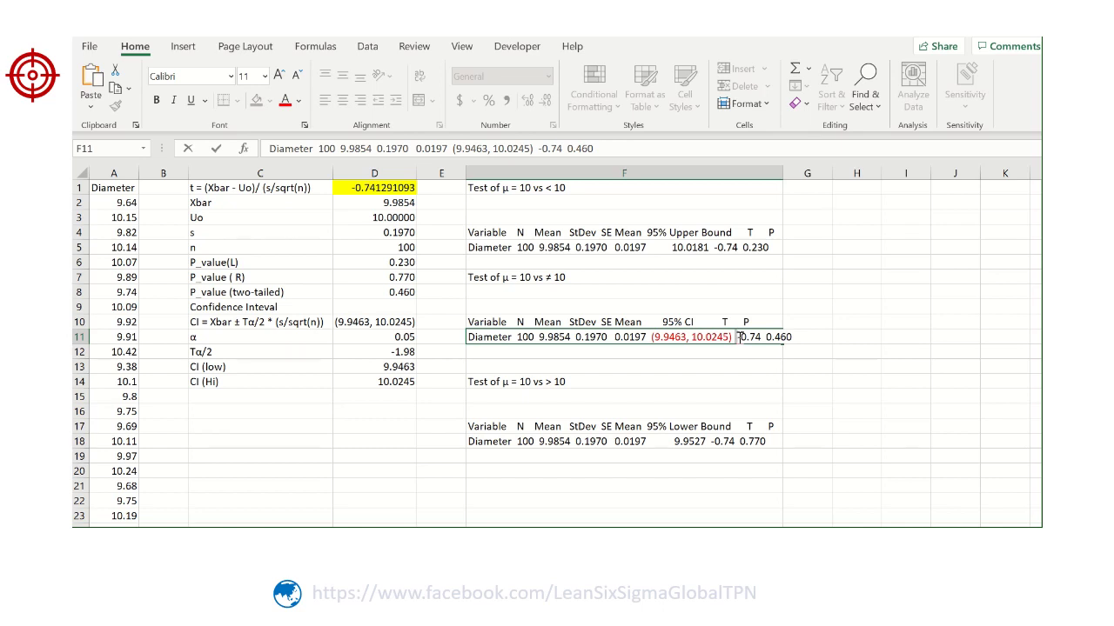
pyautogui.moveTo(766, 338); pyautogui.dragTo(787, 337)
pyautogui.click(766, 338)
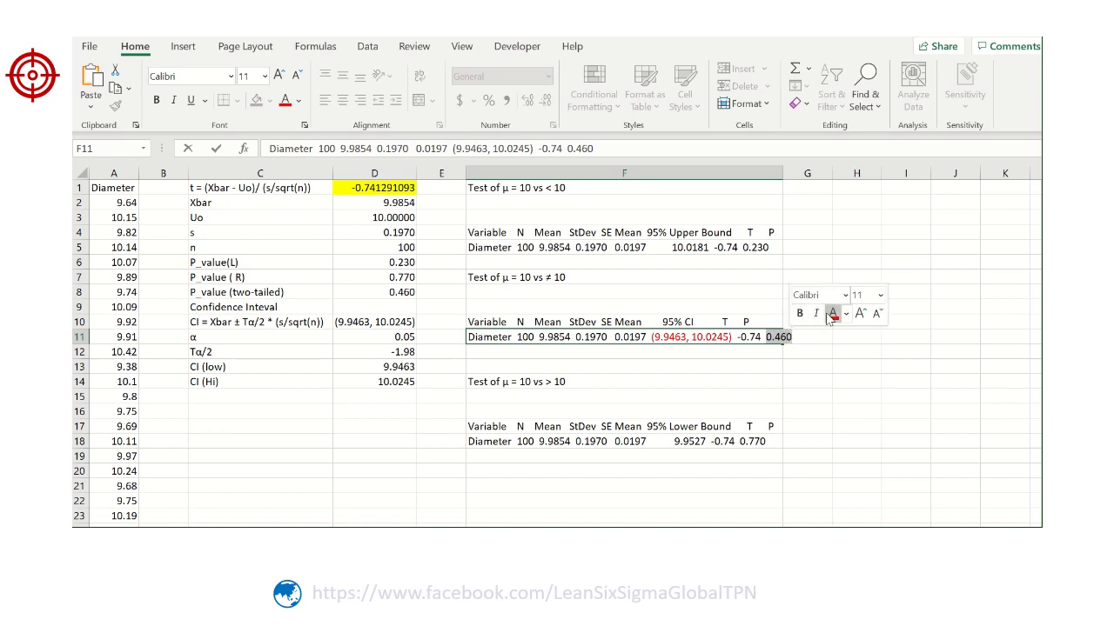
pyautogui.click(832, 315)
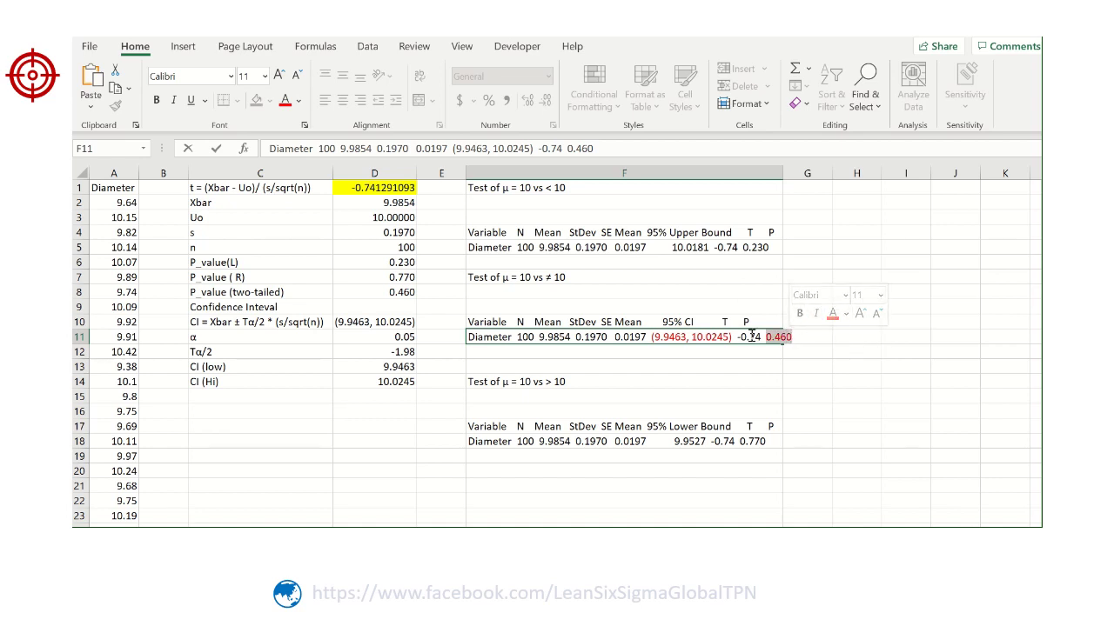
pyautogui.moveTo(736, 337); pyautogui.dragTo(759, 339)
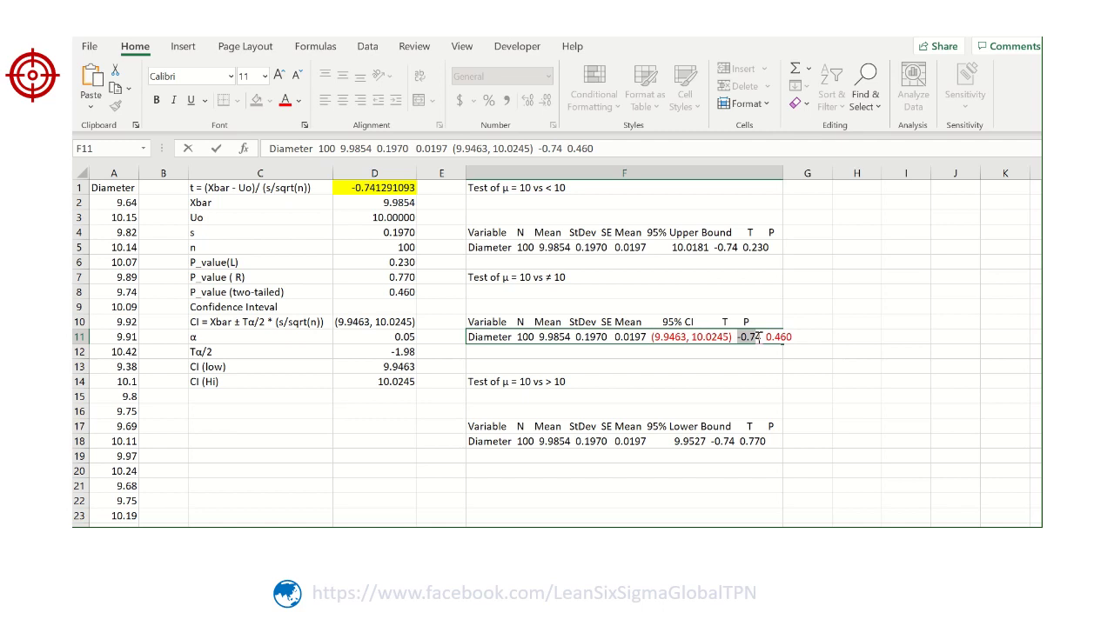
# Step: Reduce the decimals of the t-statistic in D1 so it shows -0.74
pyautogui.click(403, 188)
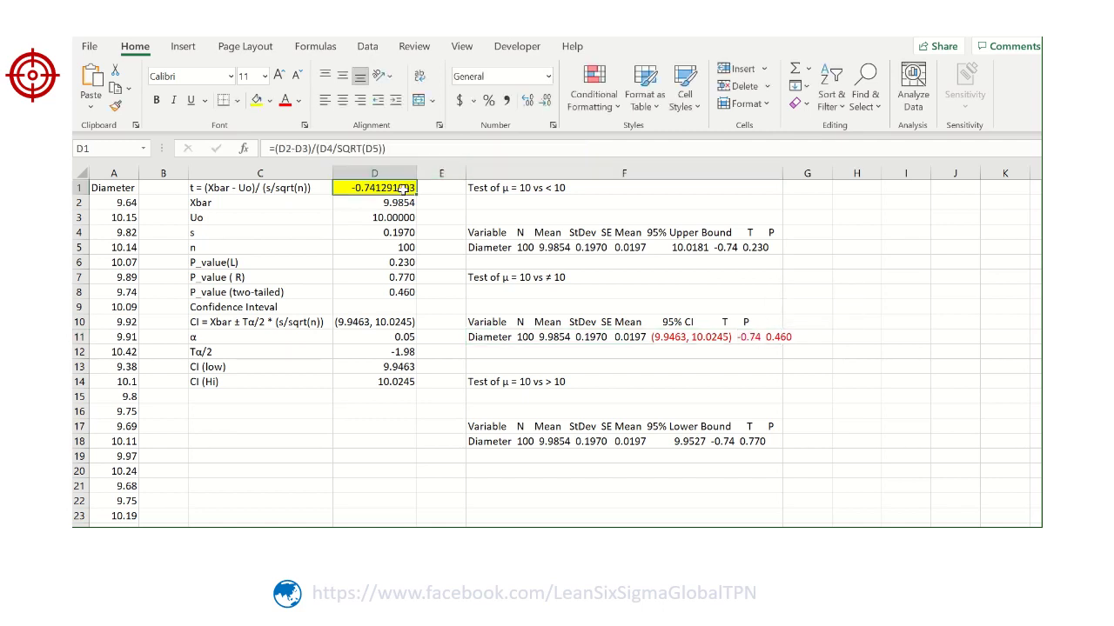
pyautogui.click(547, 101)
pyautogui.click(546, 101)
pyautogui.click(547, 100)
pyautogui.click(547, 101)
pyautogui.click(547, 101)
pyautogui.click(546, 101)
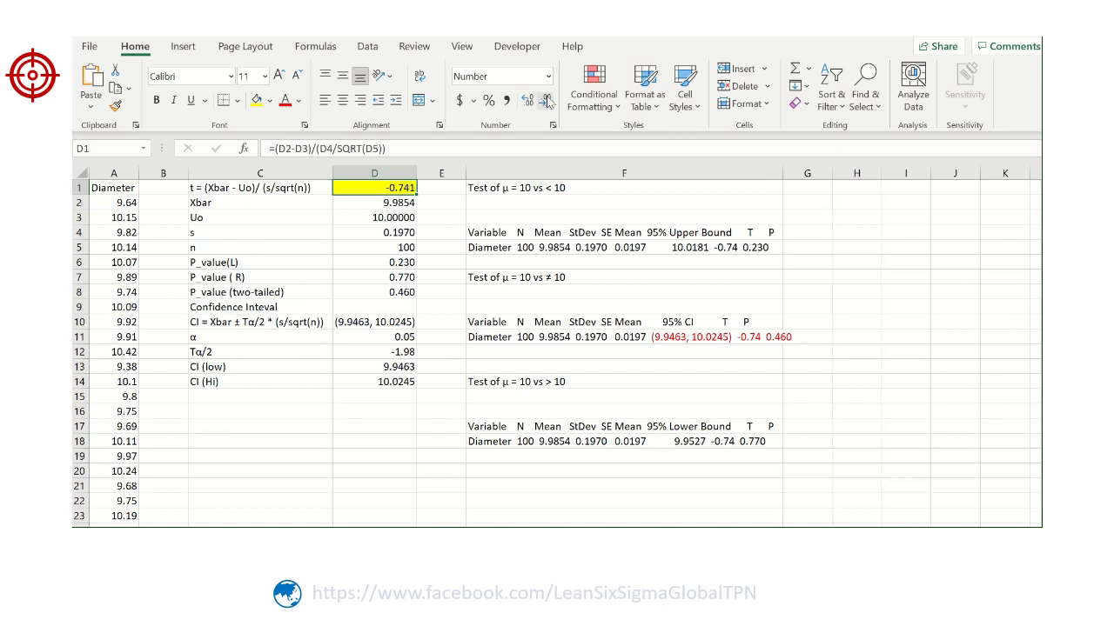
pyautogui.click(546, 101)
pyautogui.click(711, 352)
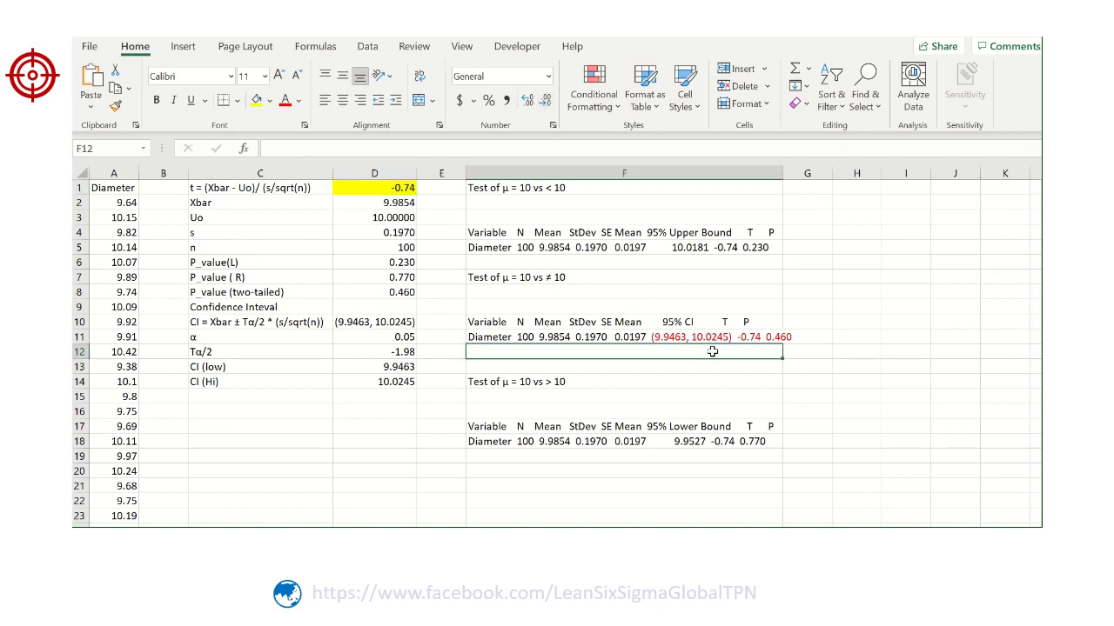
# Step: Color the 0.230 P value red in the < 10 output row F5 and in D6
pyautogui.click(721, 247)
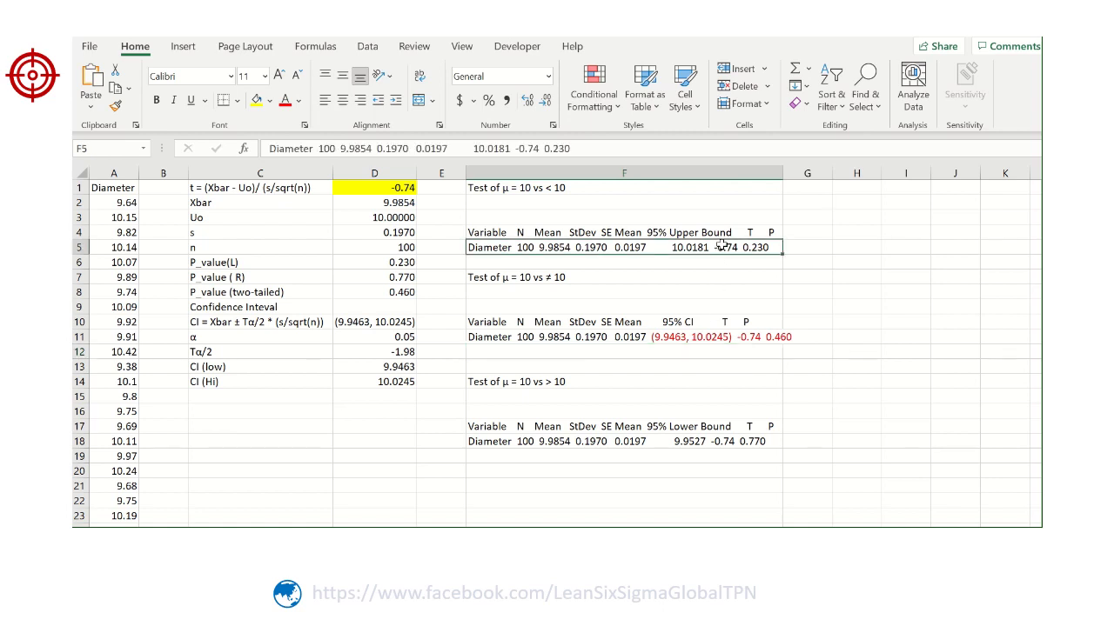
pyautogui.doubleClick(745, 247)
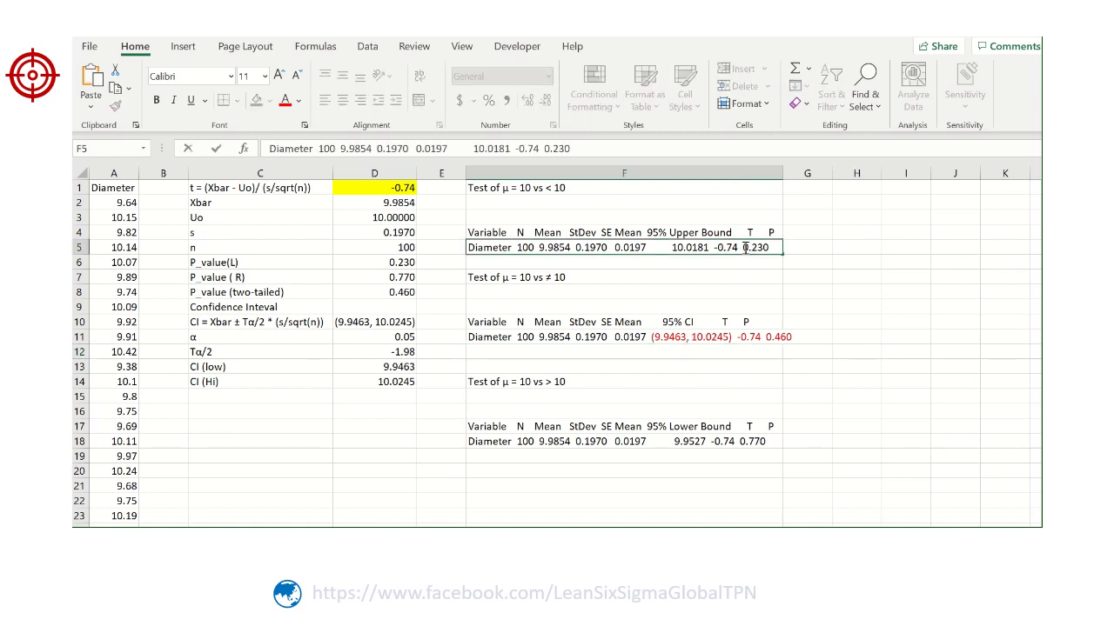
pyautogui.moveTo(745, 247); pyautogui.dragTo(772, 248)
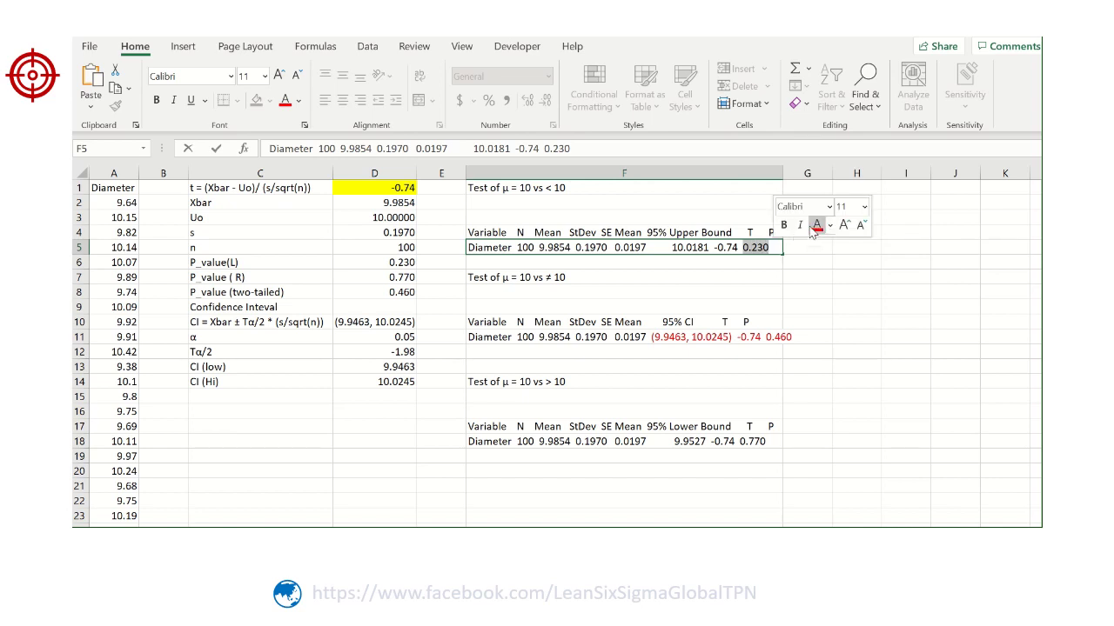
pyautogui.click(816, 226)
pyautogui.click(774, 276)
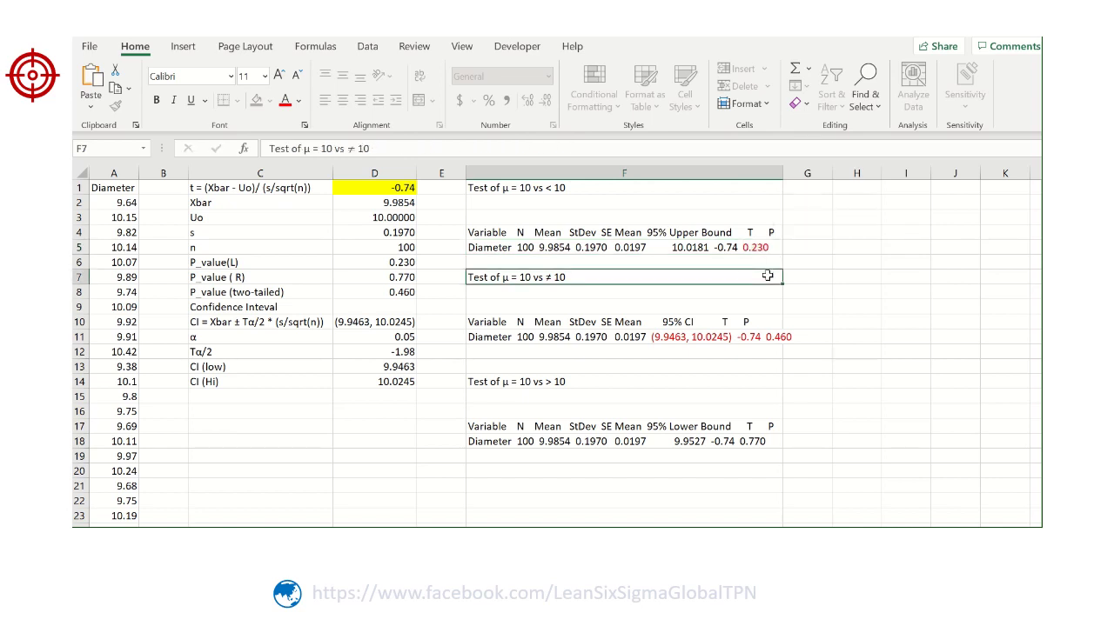
pyautogui.click(400, 264)
pyautogui.click(285, 101)
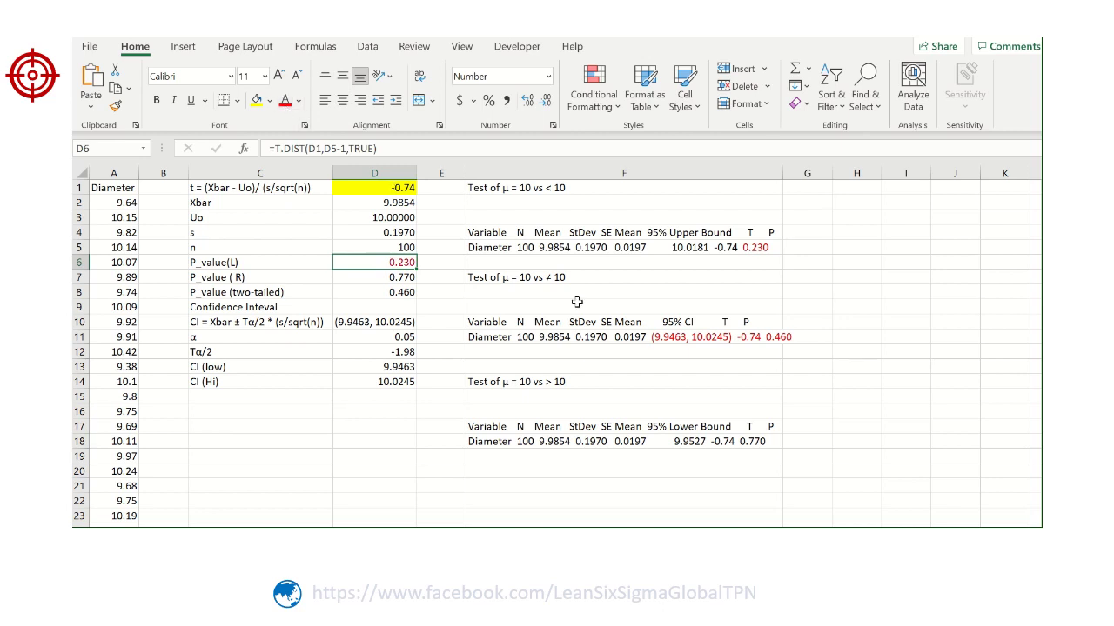
pyautogui.click(767, 341)
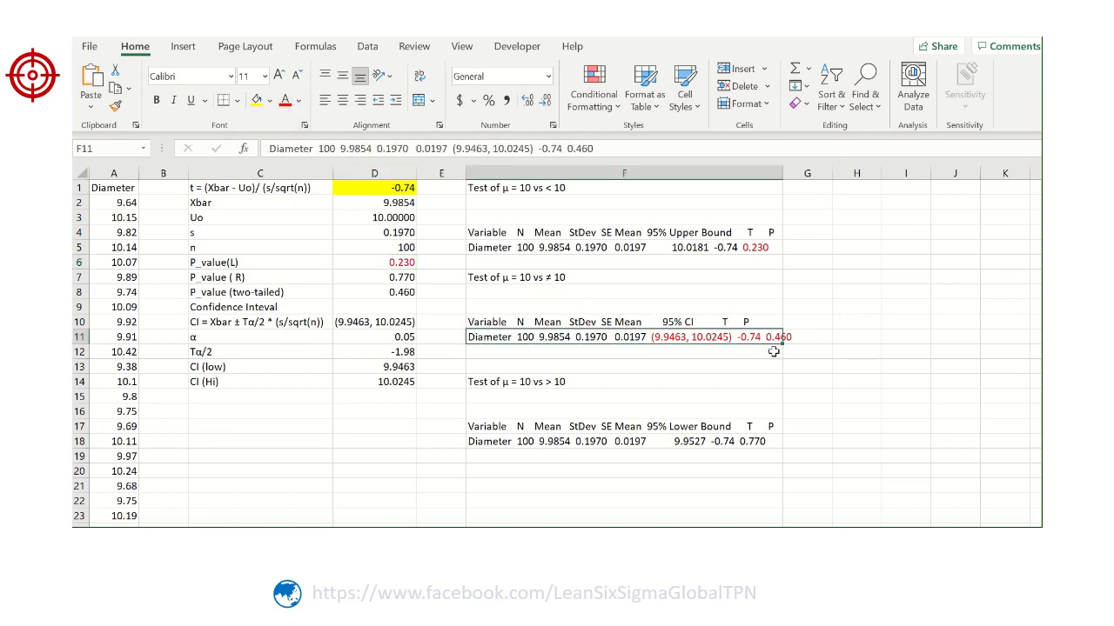
# Step: Give cell D8, holding the 0.460 two-tailed P value, a yellow fill
pyautogui.click(406, 296)
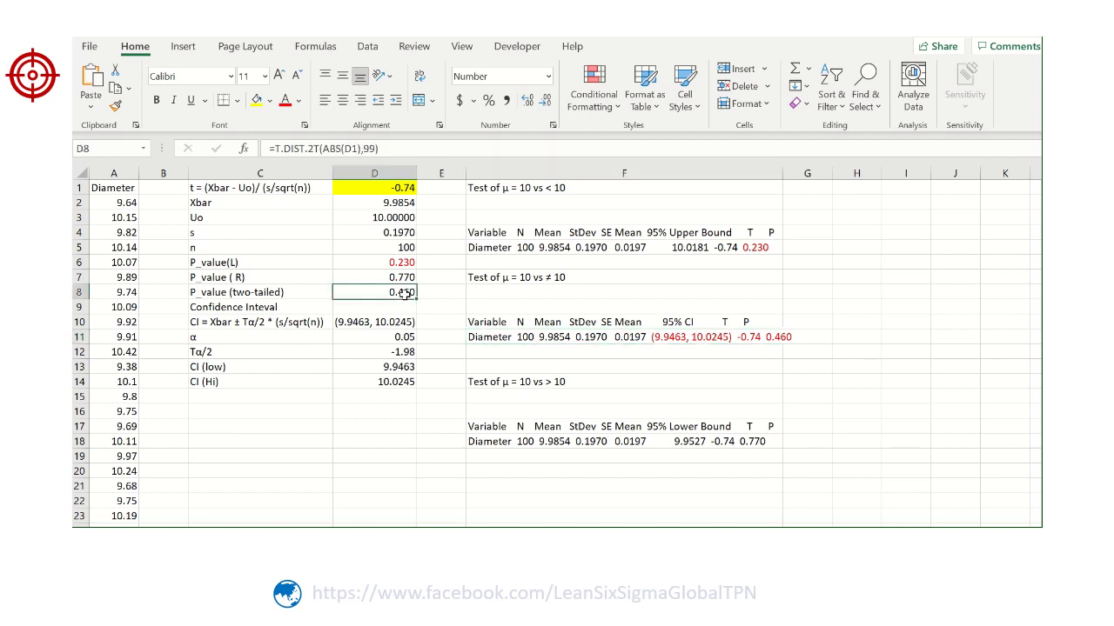
pyautogui.click(260, 101)
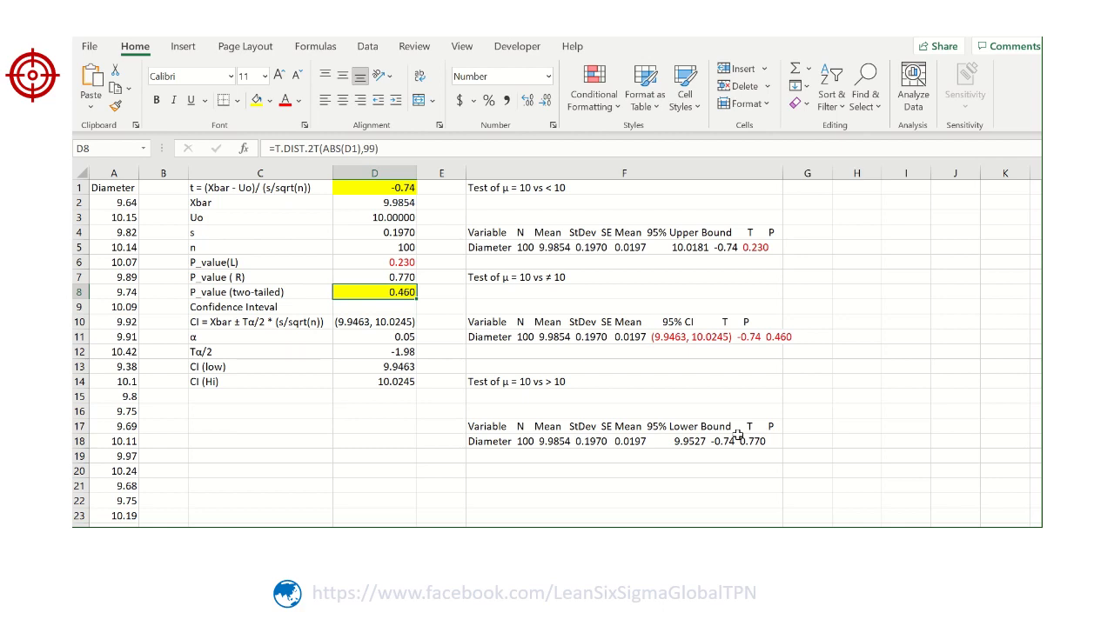
pyautogui.click(403, 279)
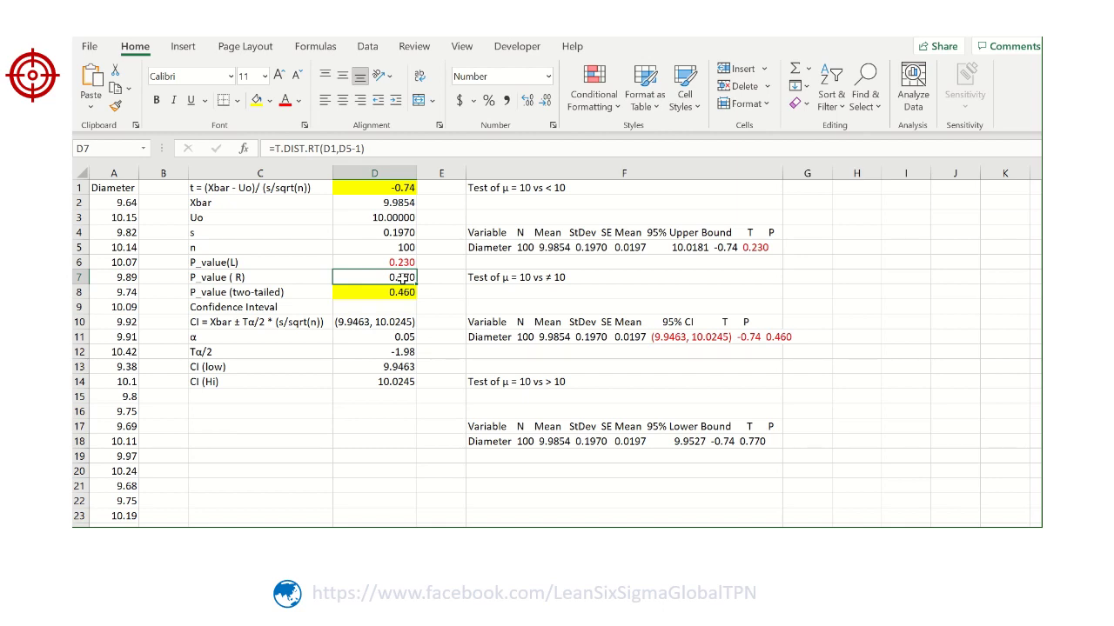
pyautogui.scroll(-1, 423, 293)
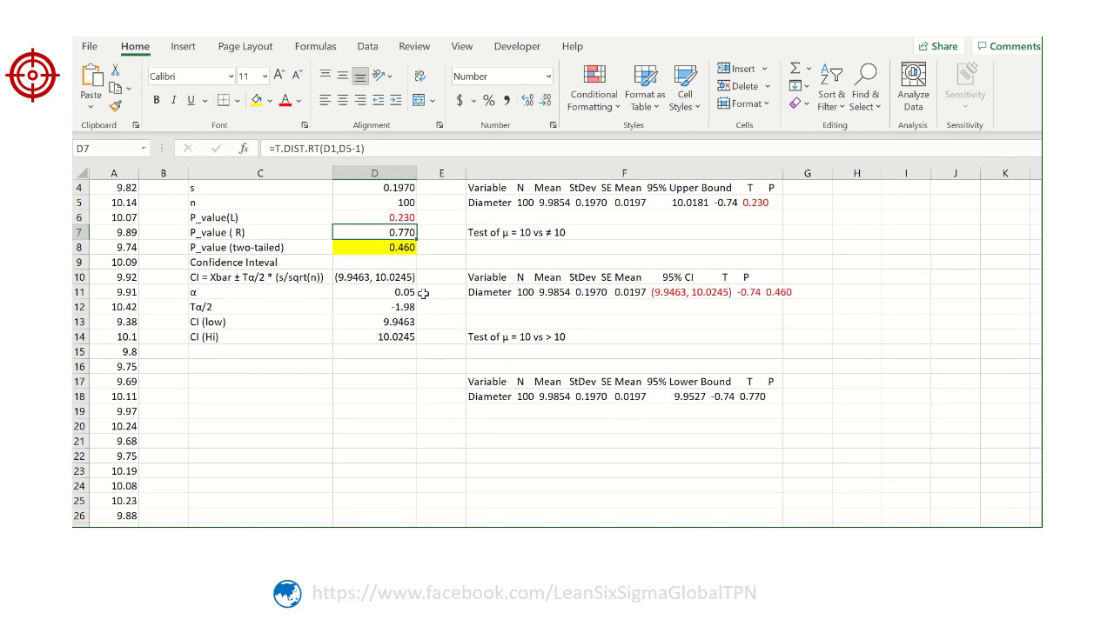
pyautogui.scroll(1, 423, 293)
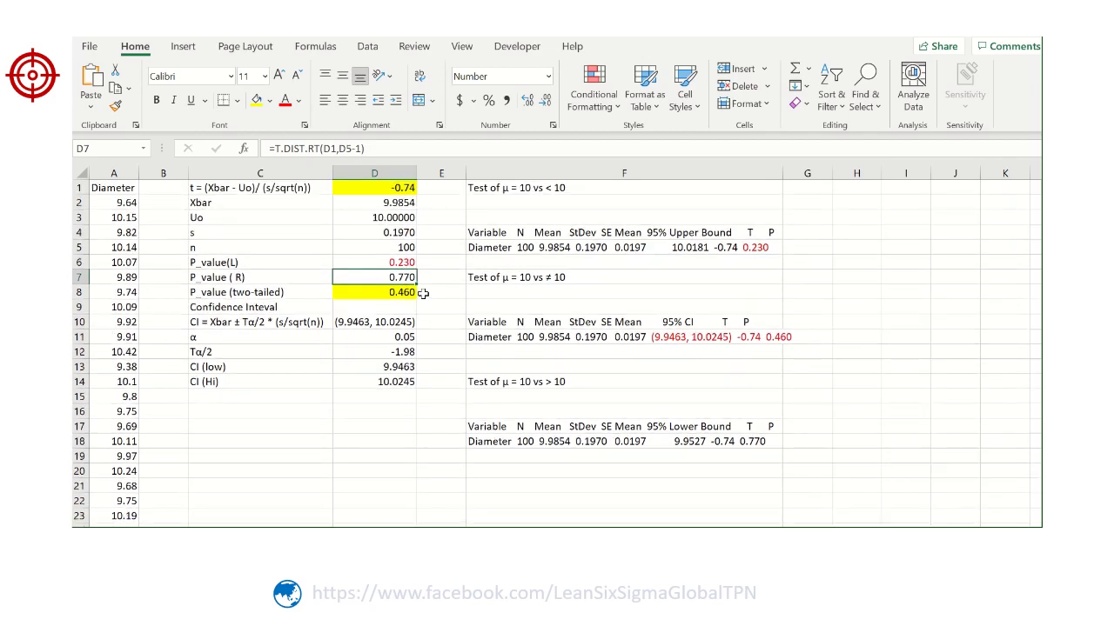